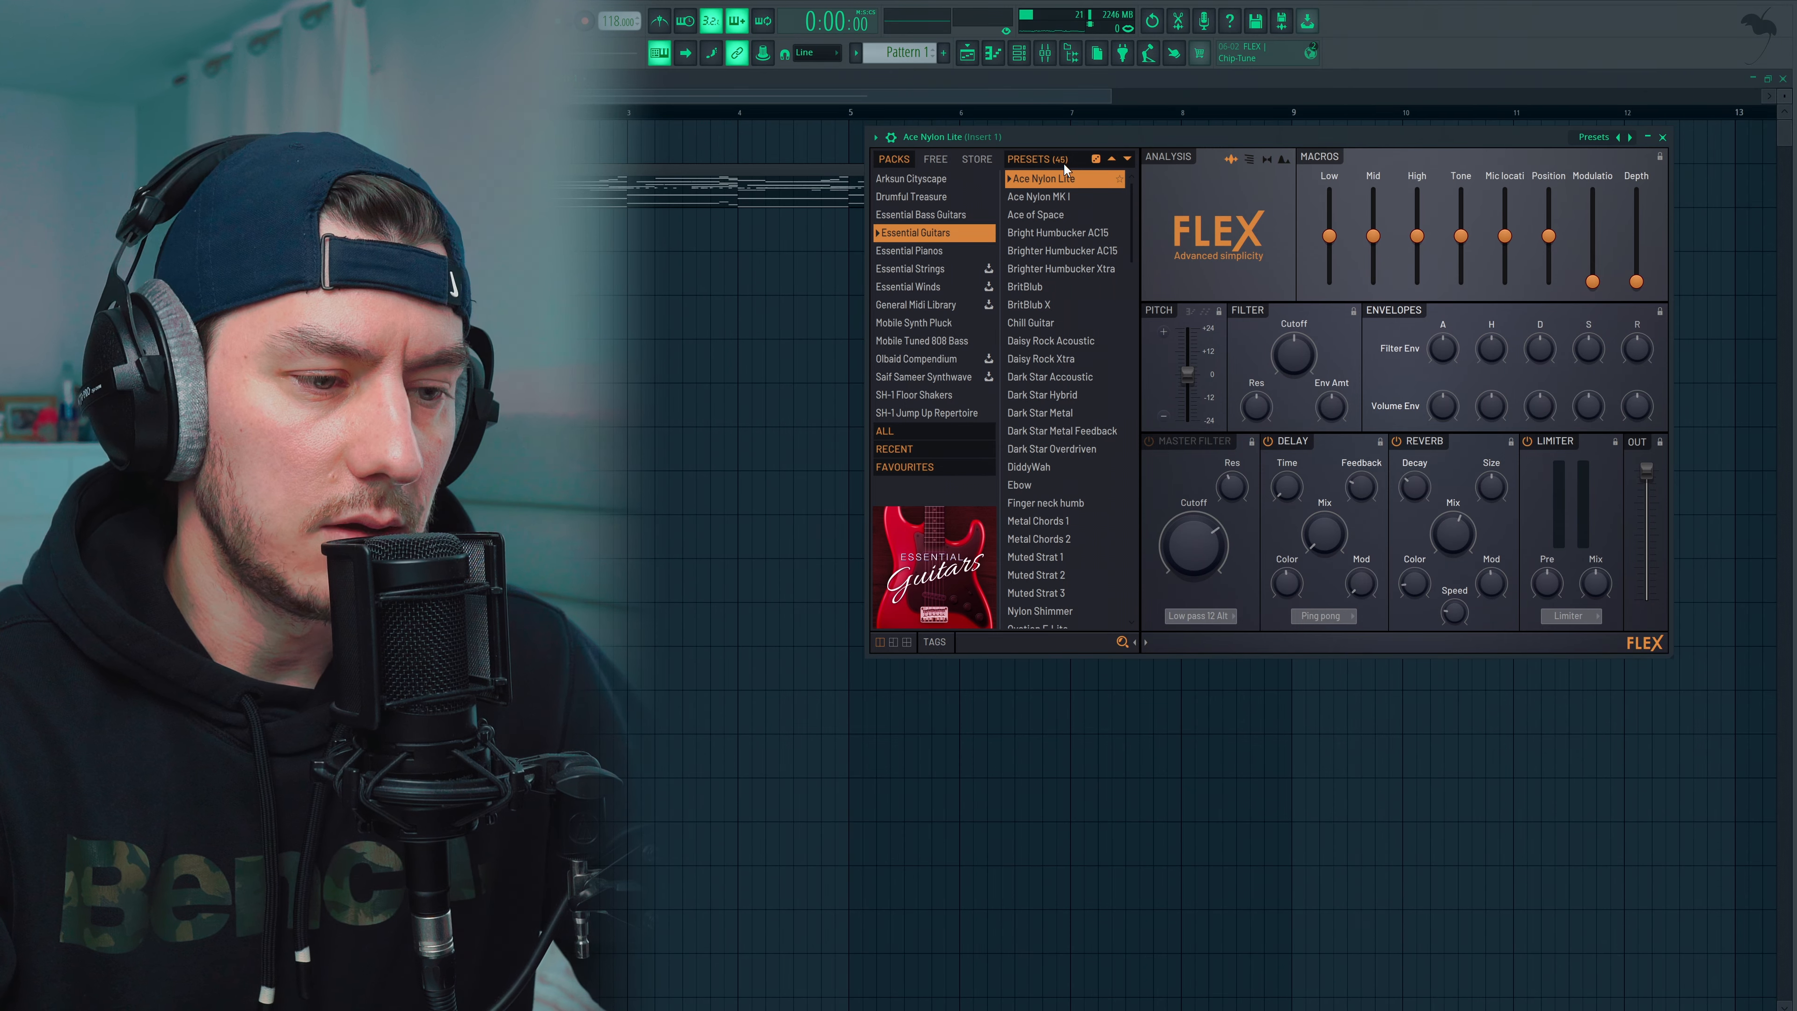
# Open the piano roll for Ace Nylon Lite and set its snap scale to D Minor Natural (Aeolian)
pyautogui.press('Escape')
pyautogui.click(1213, 167)
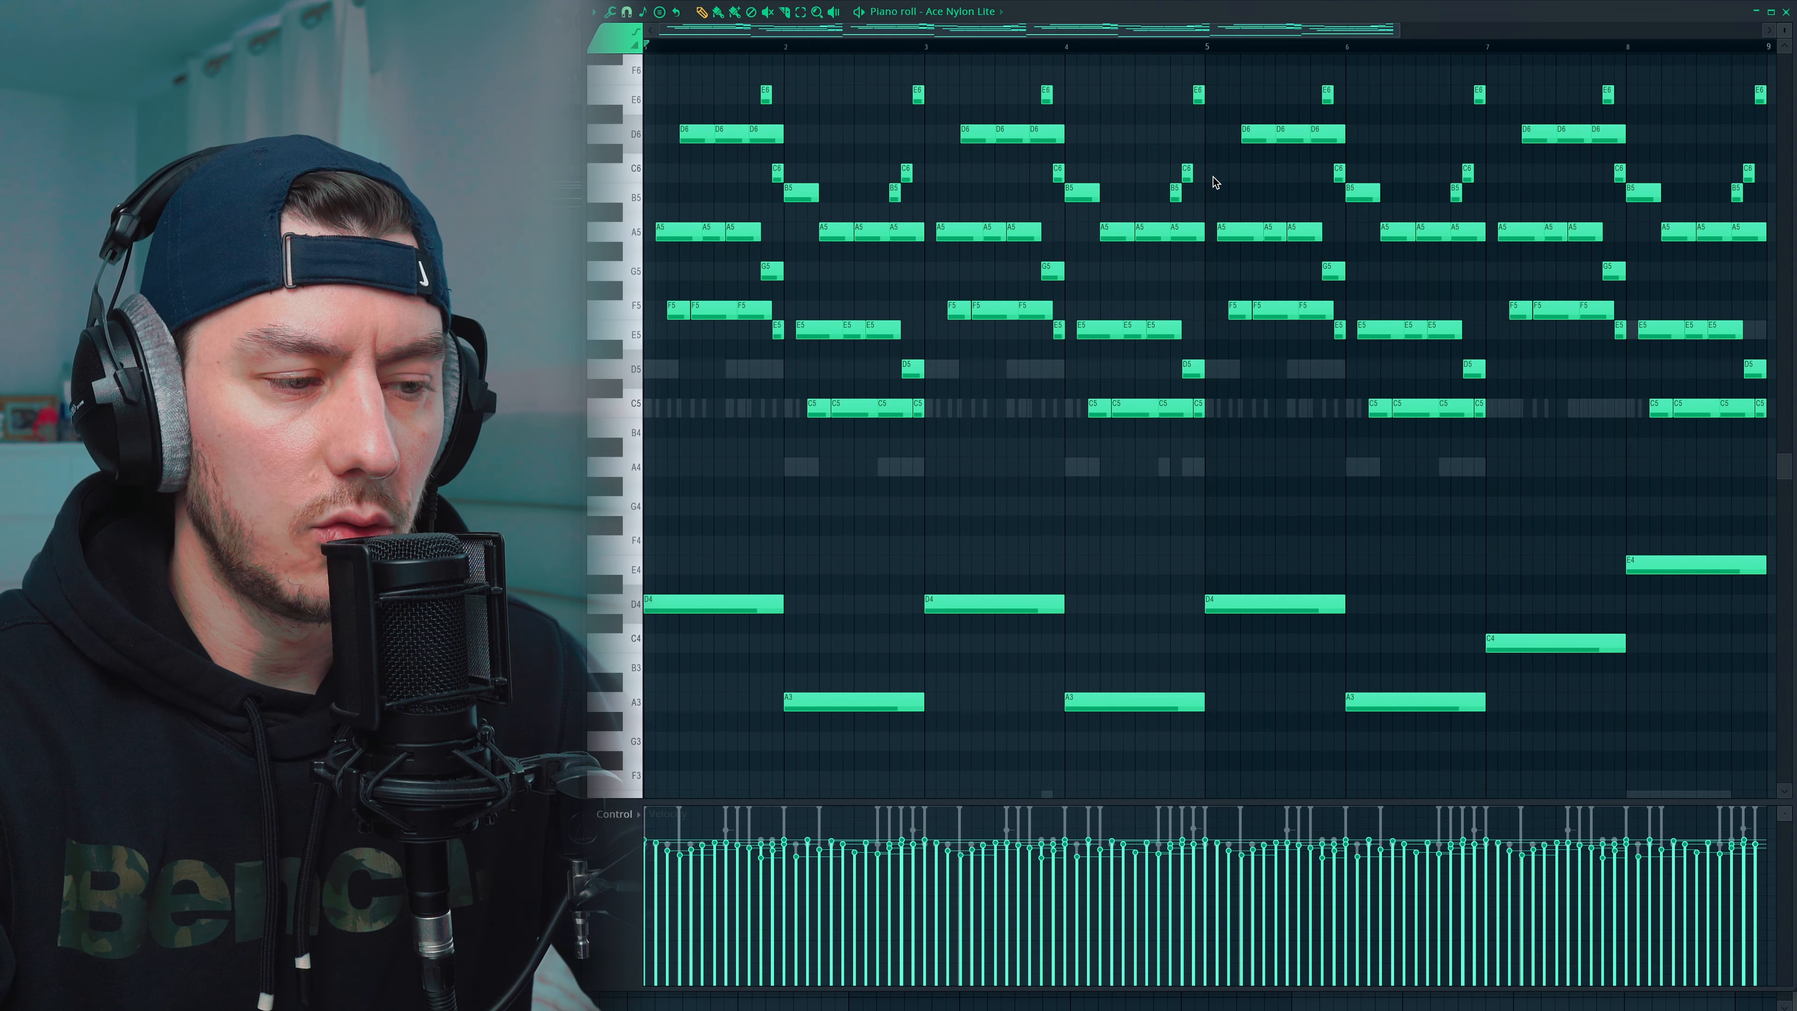
pyautogui.click(627, 12)
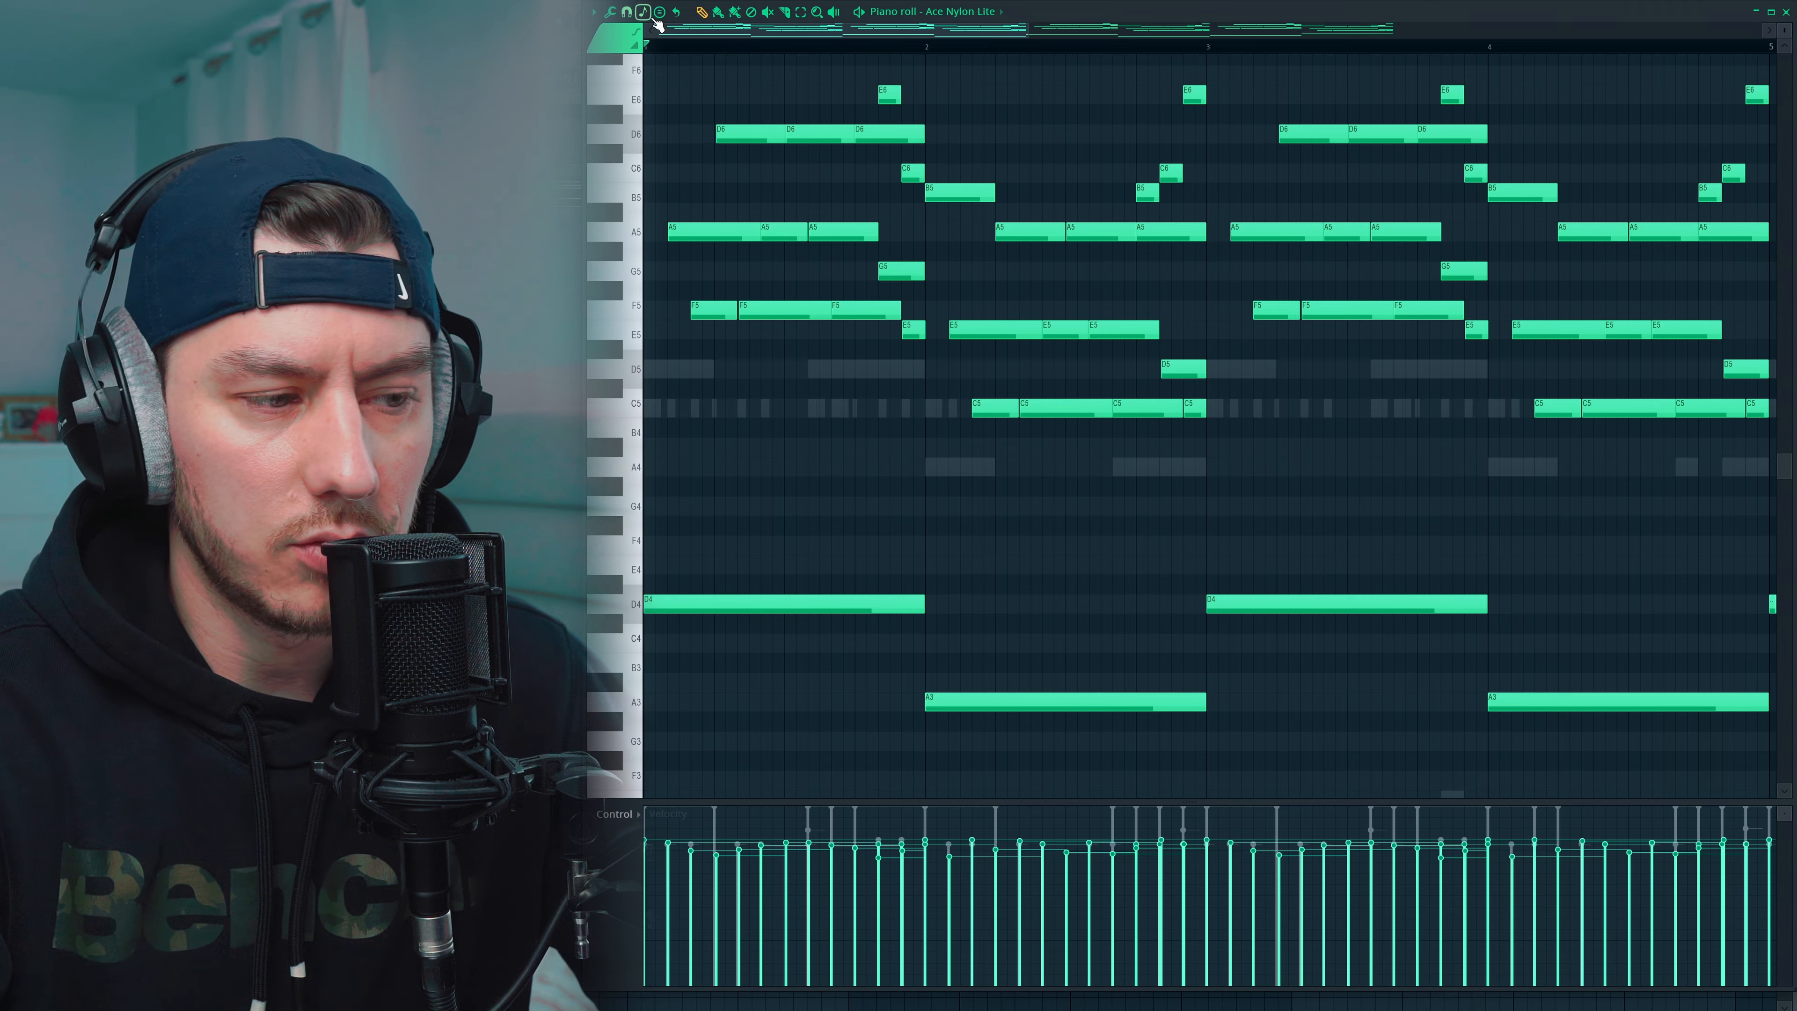
pyautogui.click(643, 13)
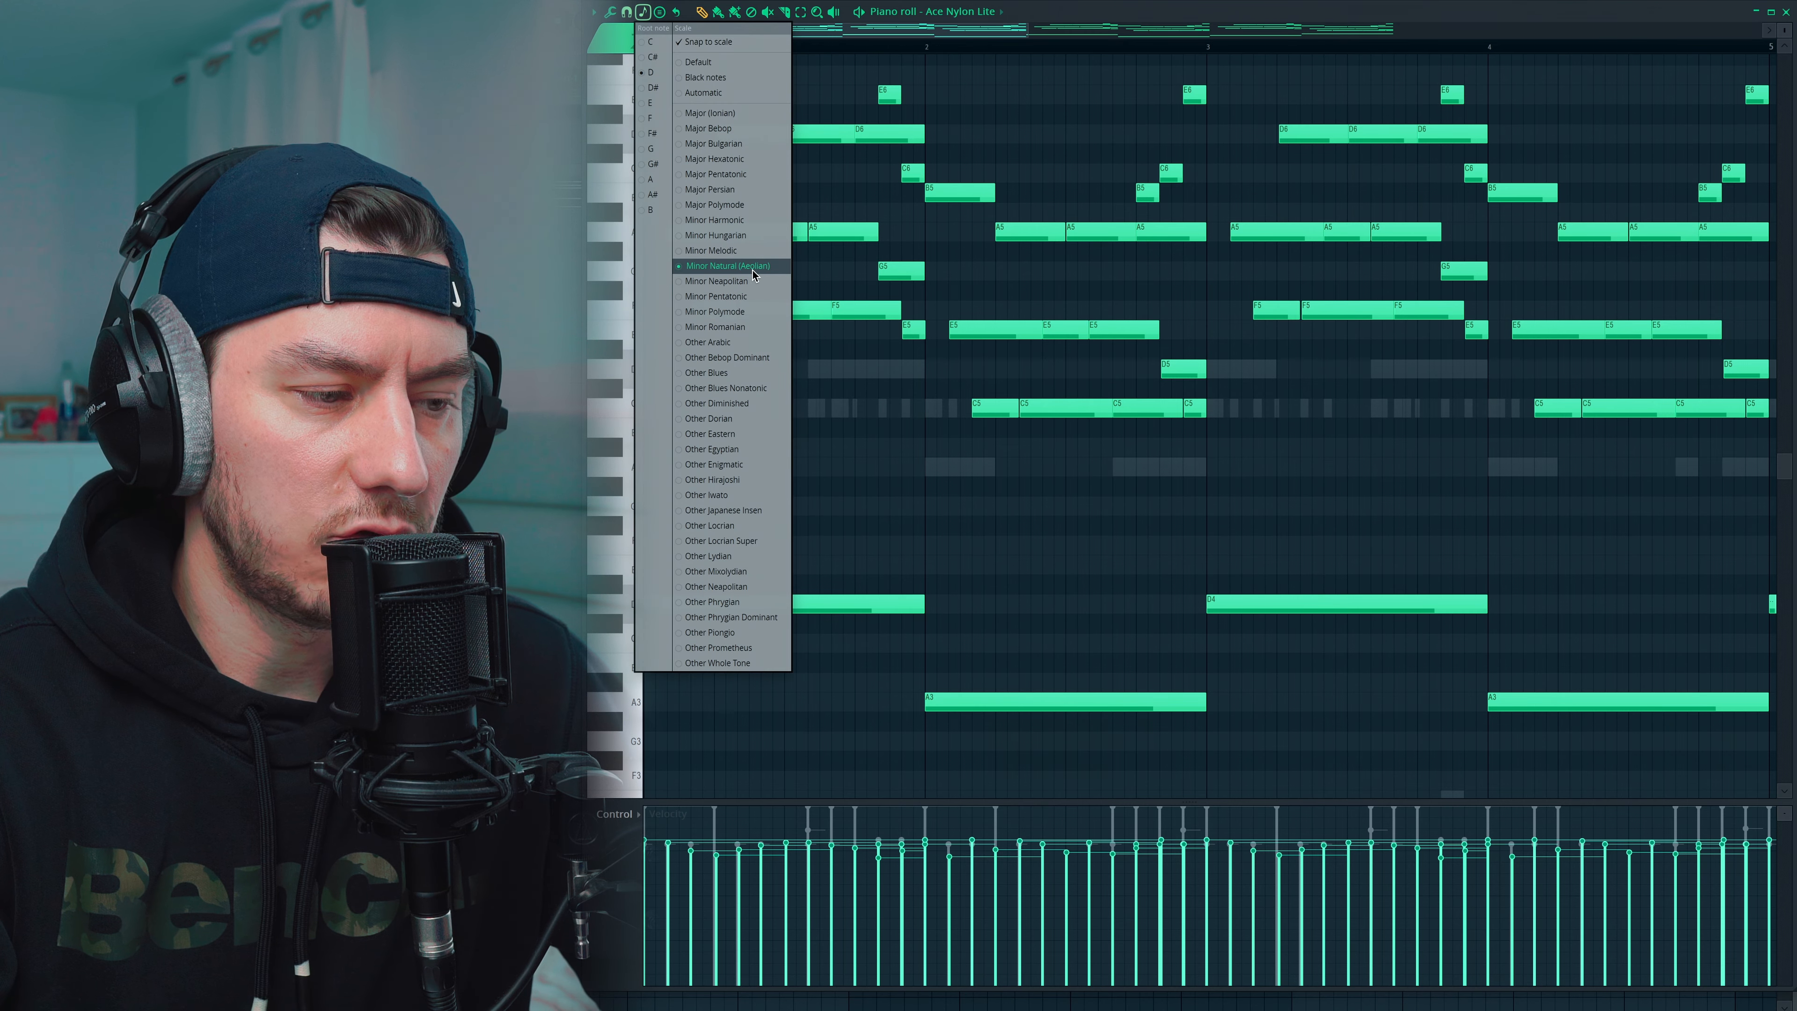
pyautogui.click(653, 73)
# Draw D5, F5 and A5 with a D4 bass note at bar 10, aligned at the start and stretched to one full bar
pyautogui.moveTo(669, 66); pyautogui.dragTo(881, 626)
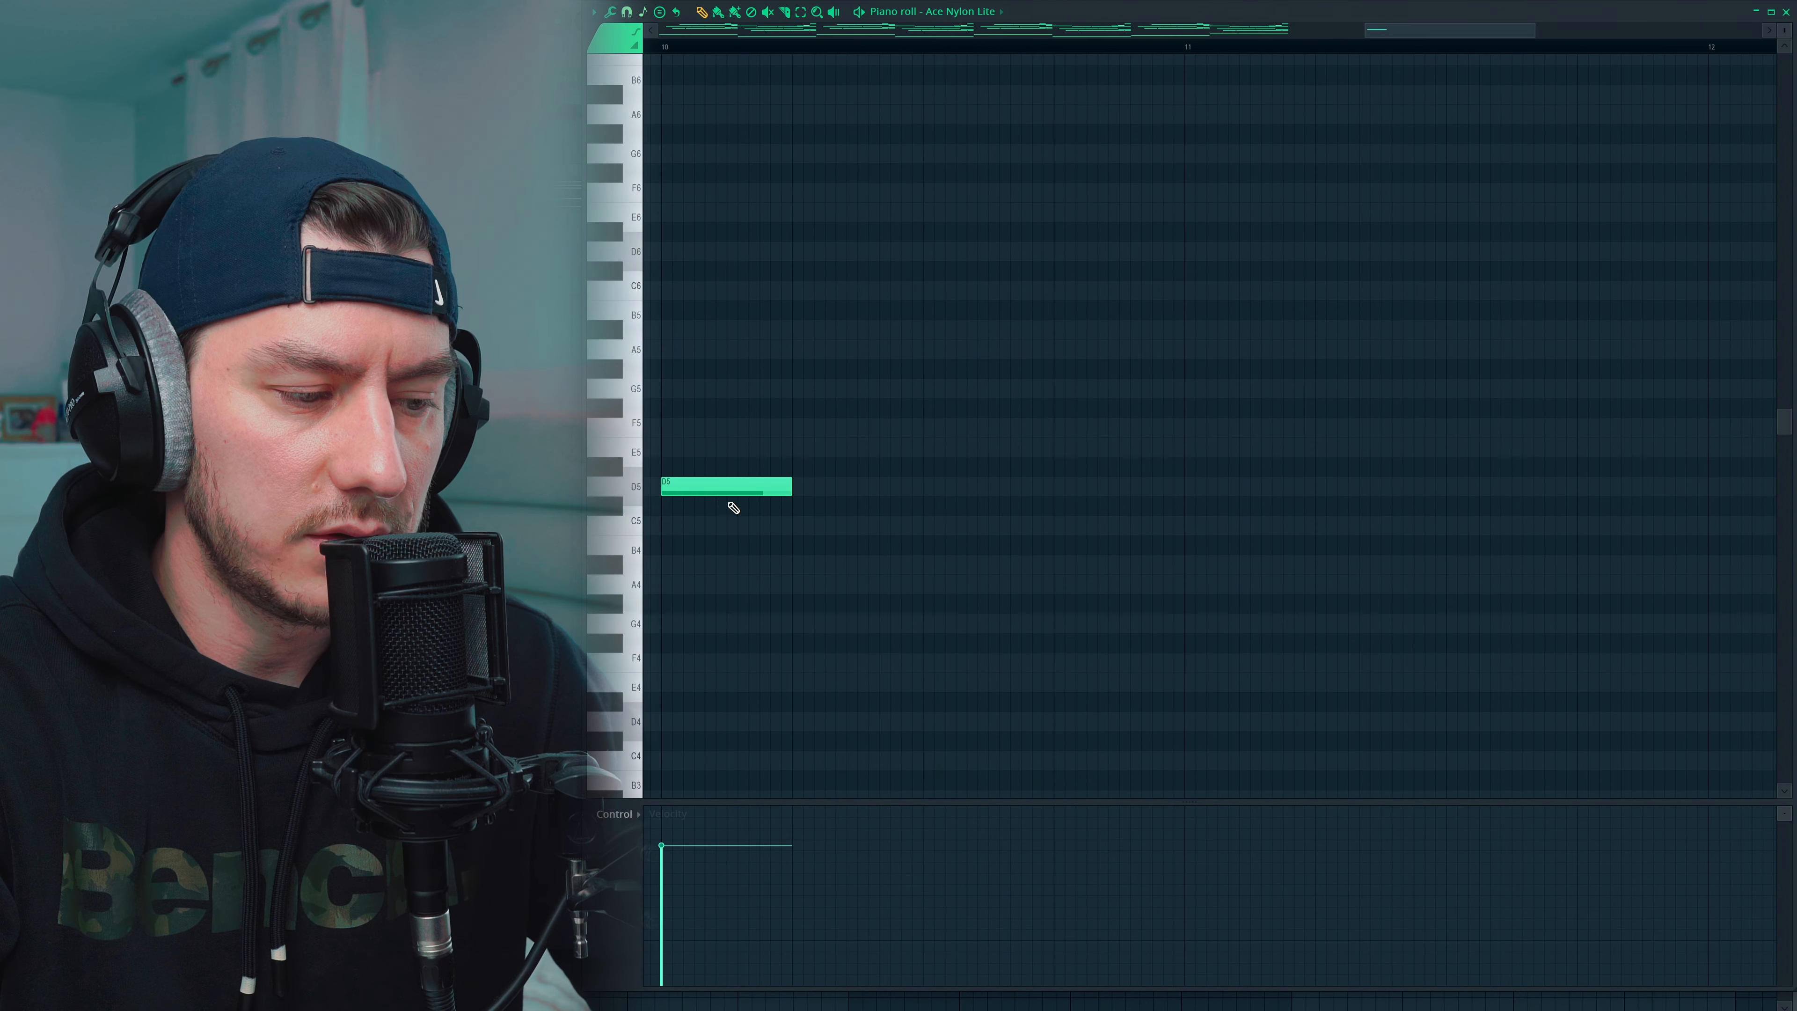
pyautogui.click(665, 430)
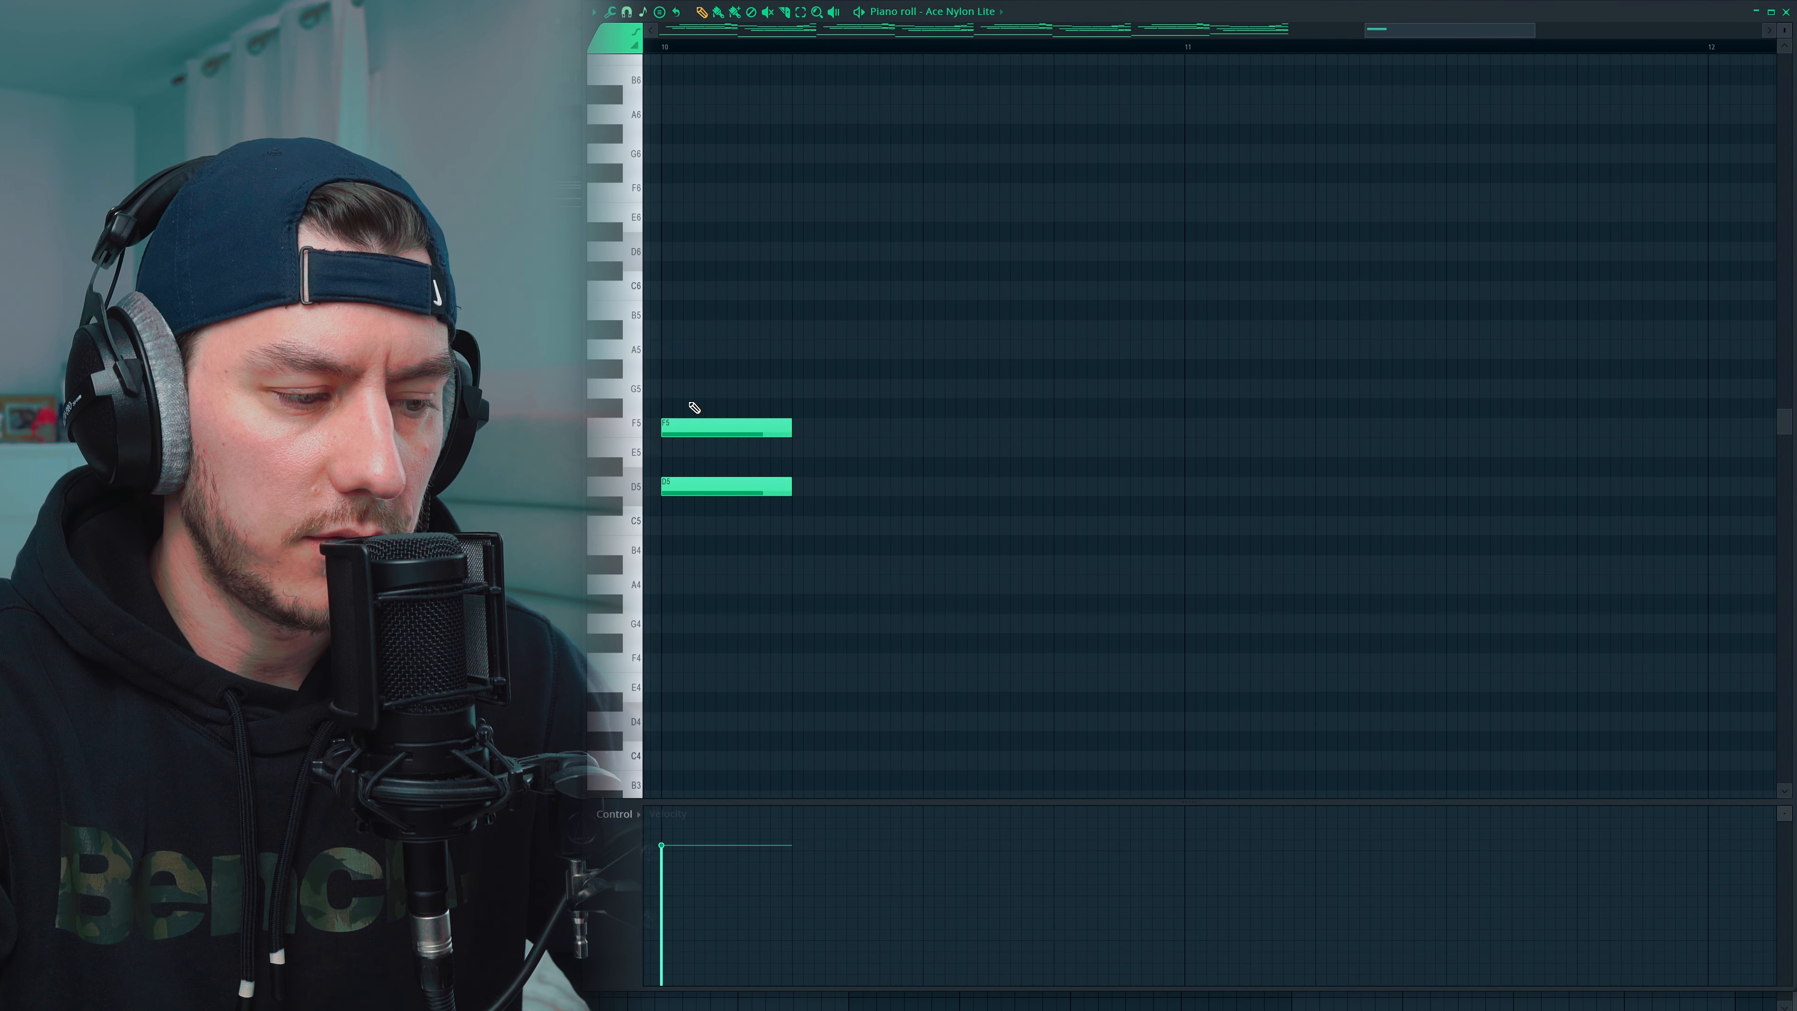
pyautogui.click(671, 354)
pyautogui.press('space')
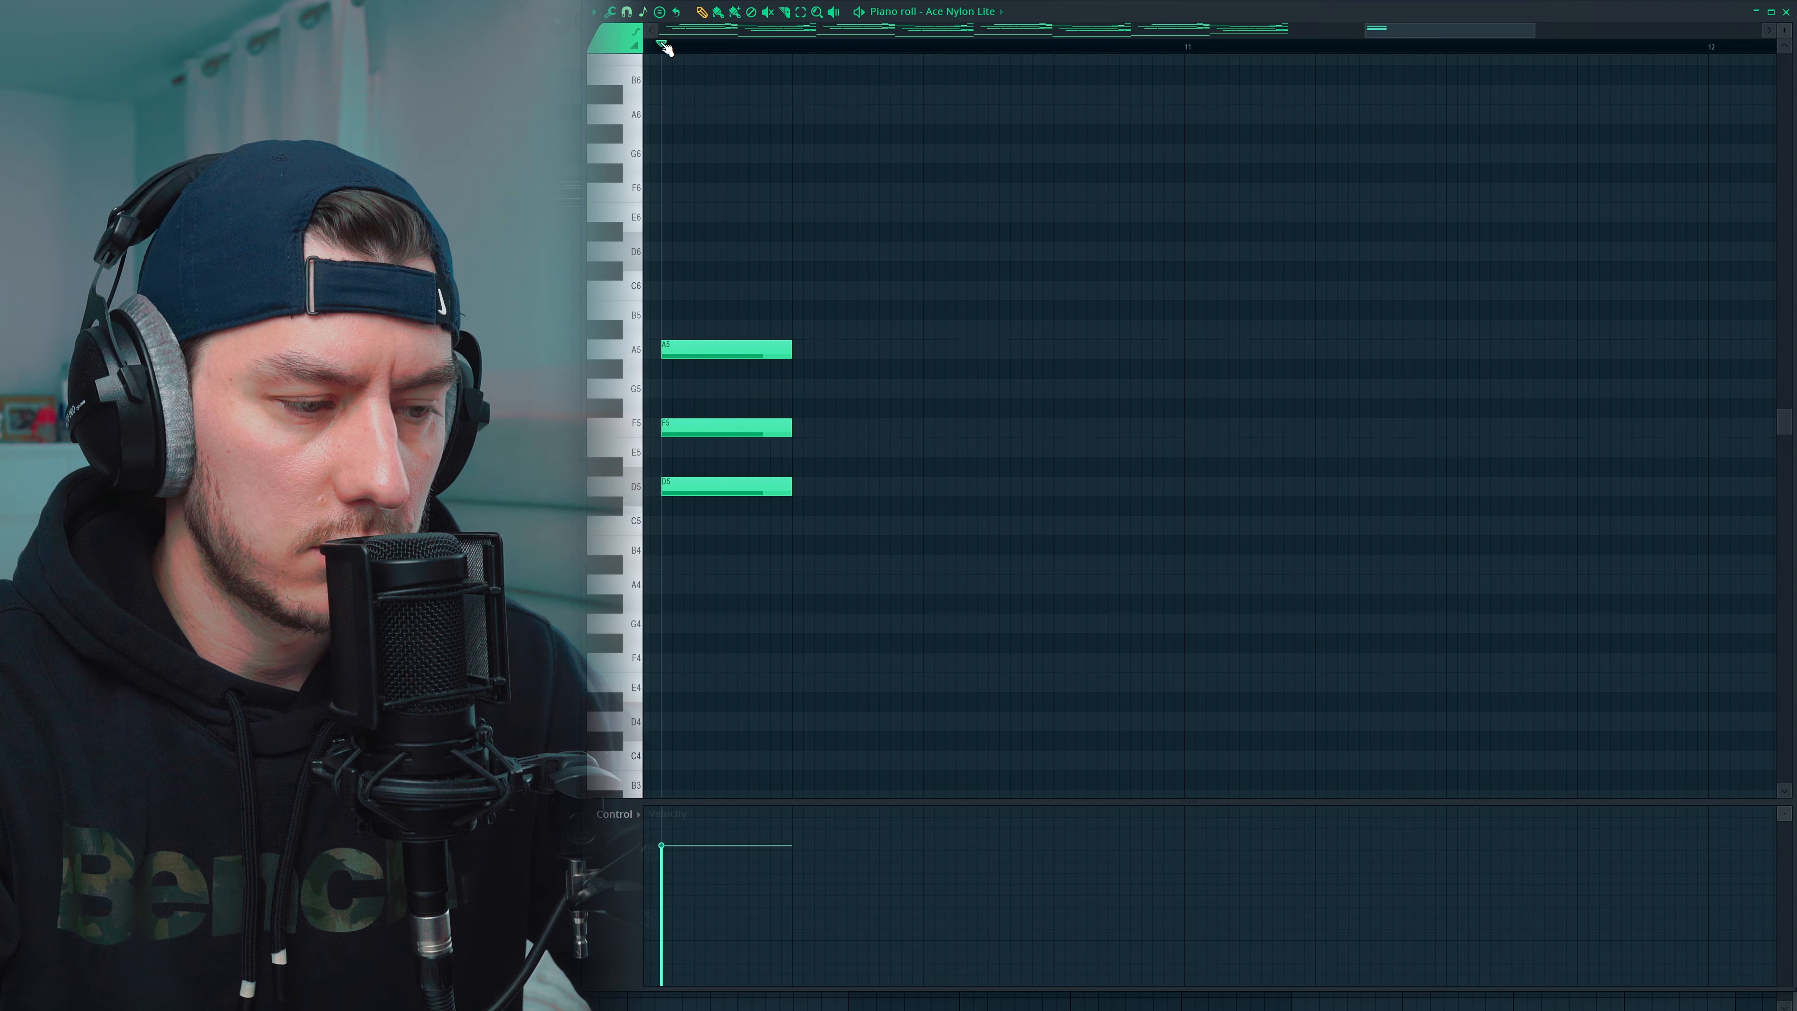
pyautogui.click(676, 727)
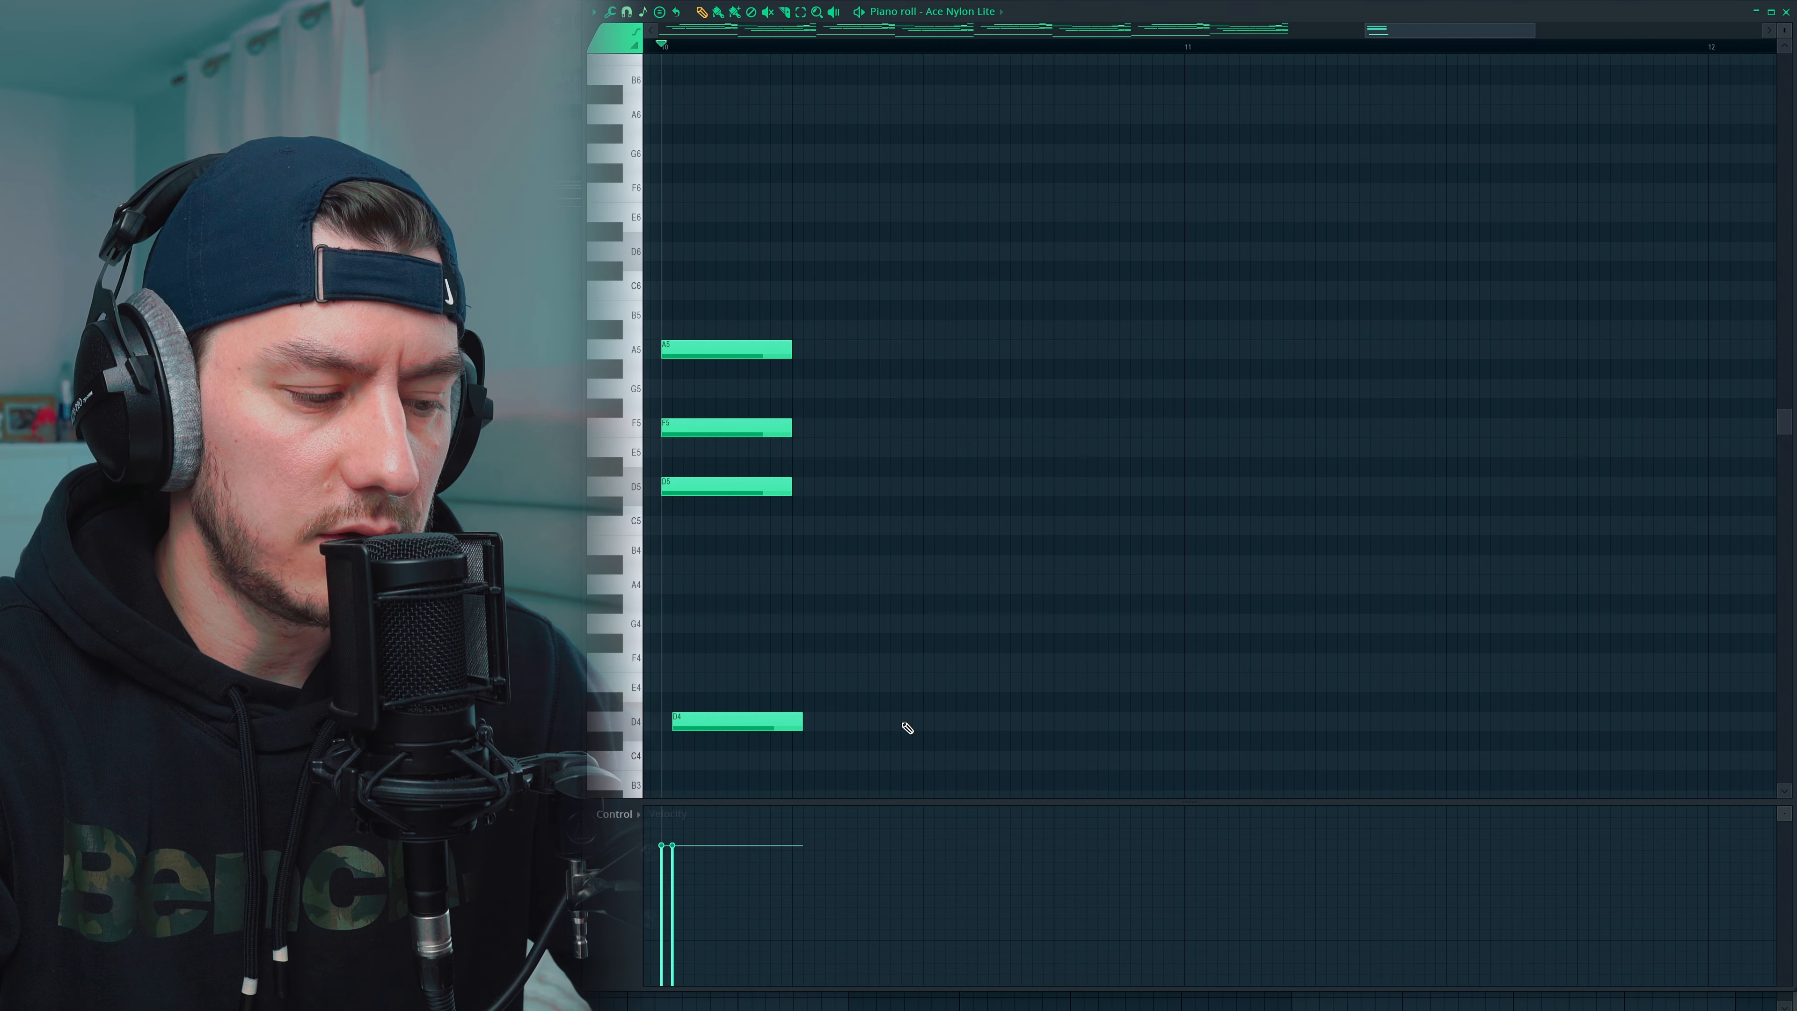
pyautogui.moveTo(725, 722); pyautogui.dragTo(715, 723)
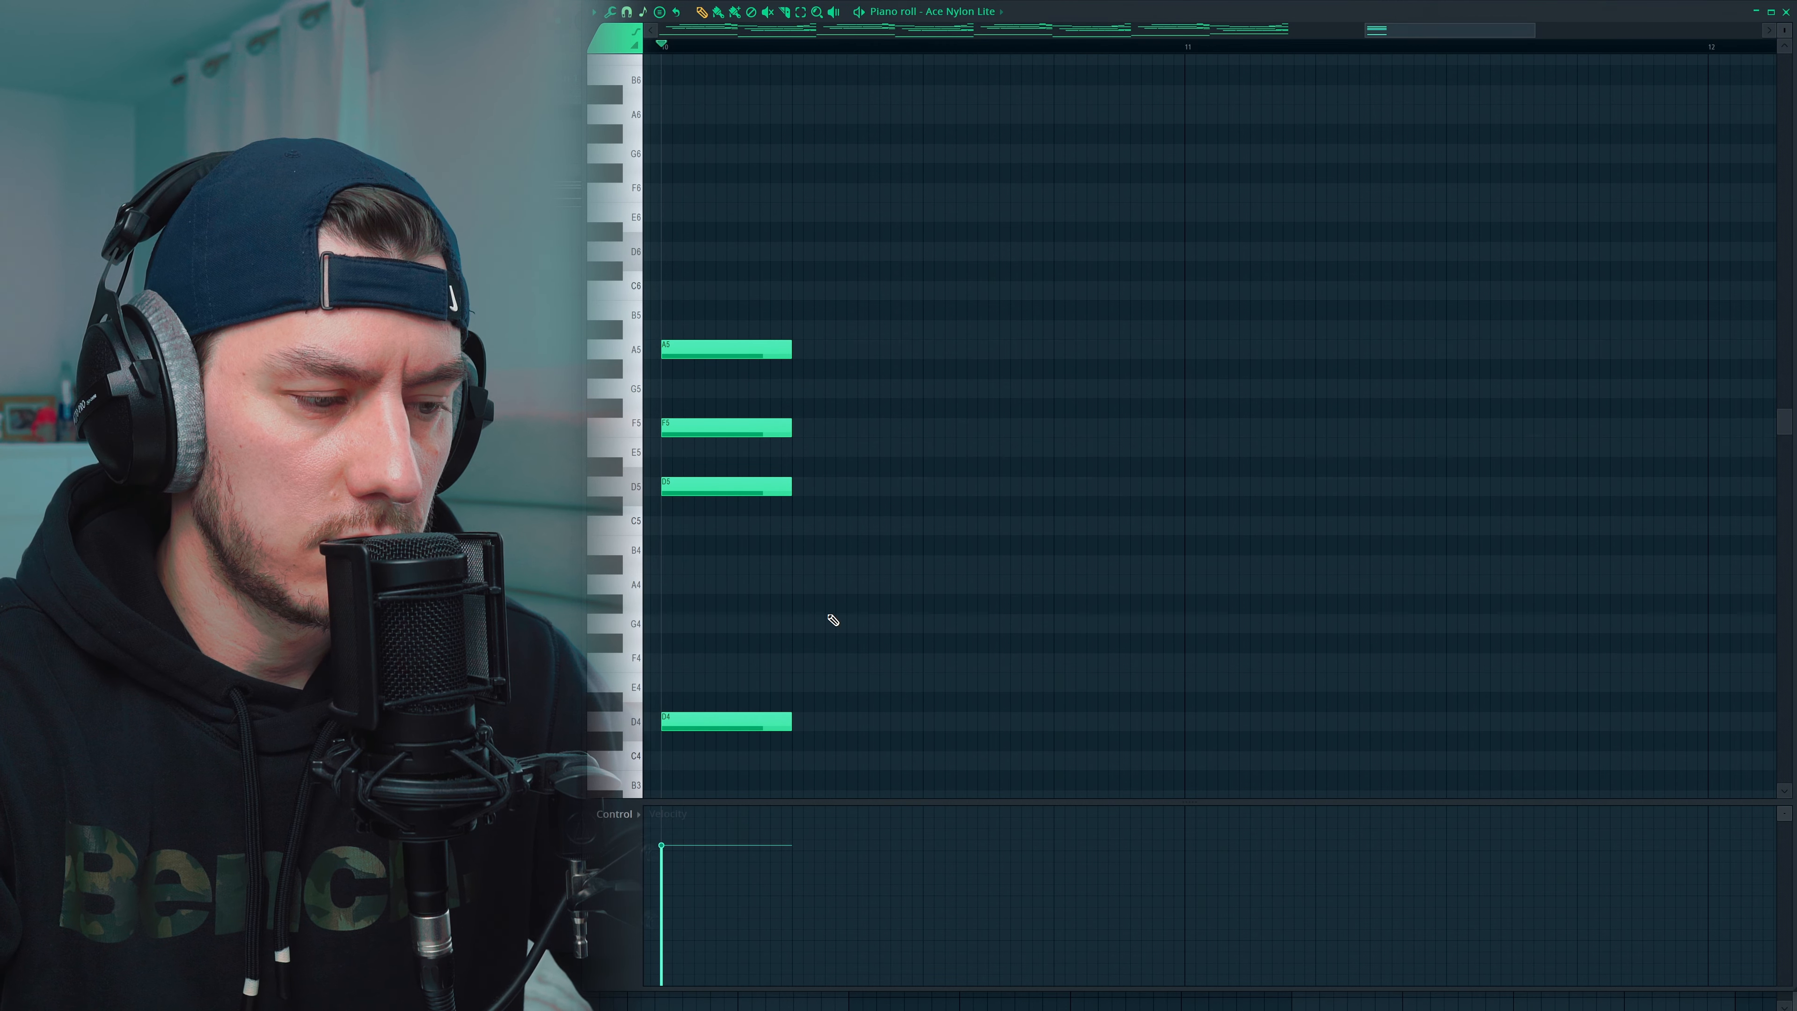
pyautogui.hotkey('ctrl', 'a')
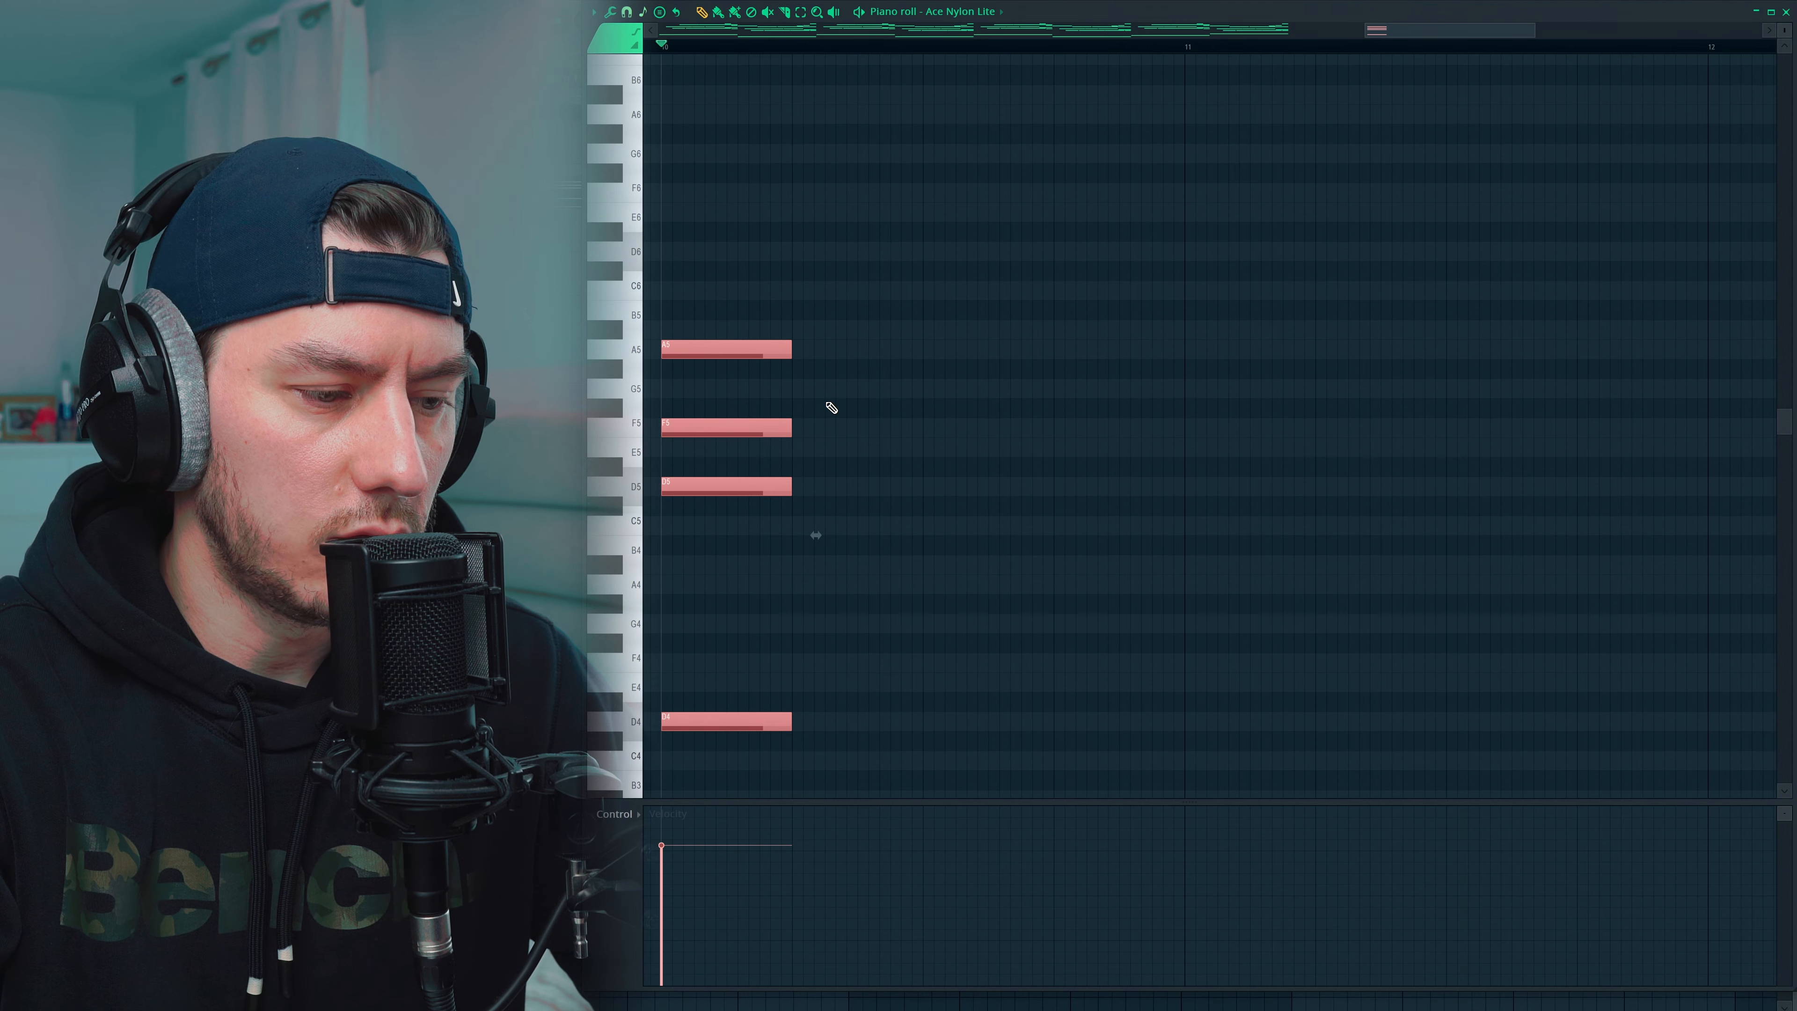
pyautogui.moveTo(785, 341); pyautogui.dragTo(1172, 373)
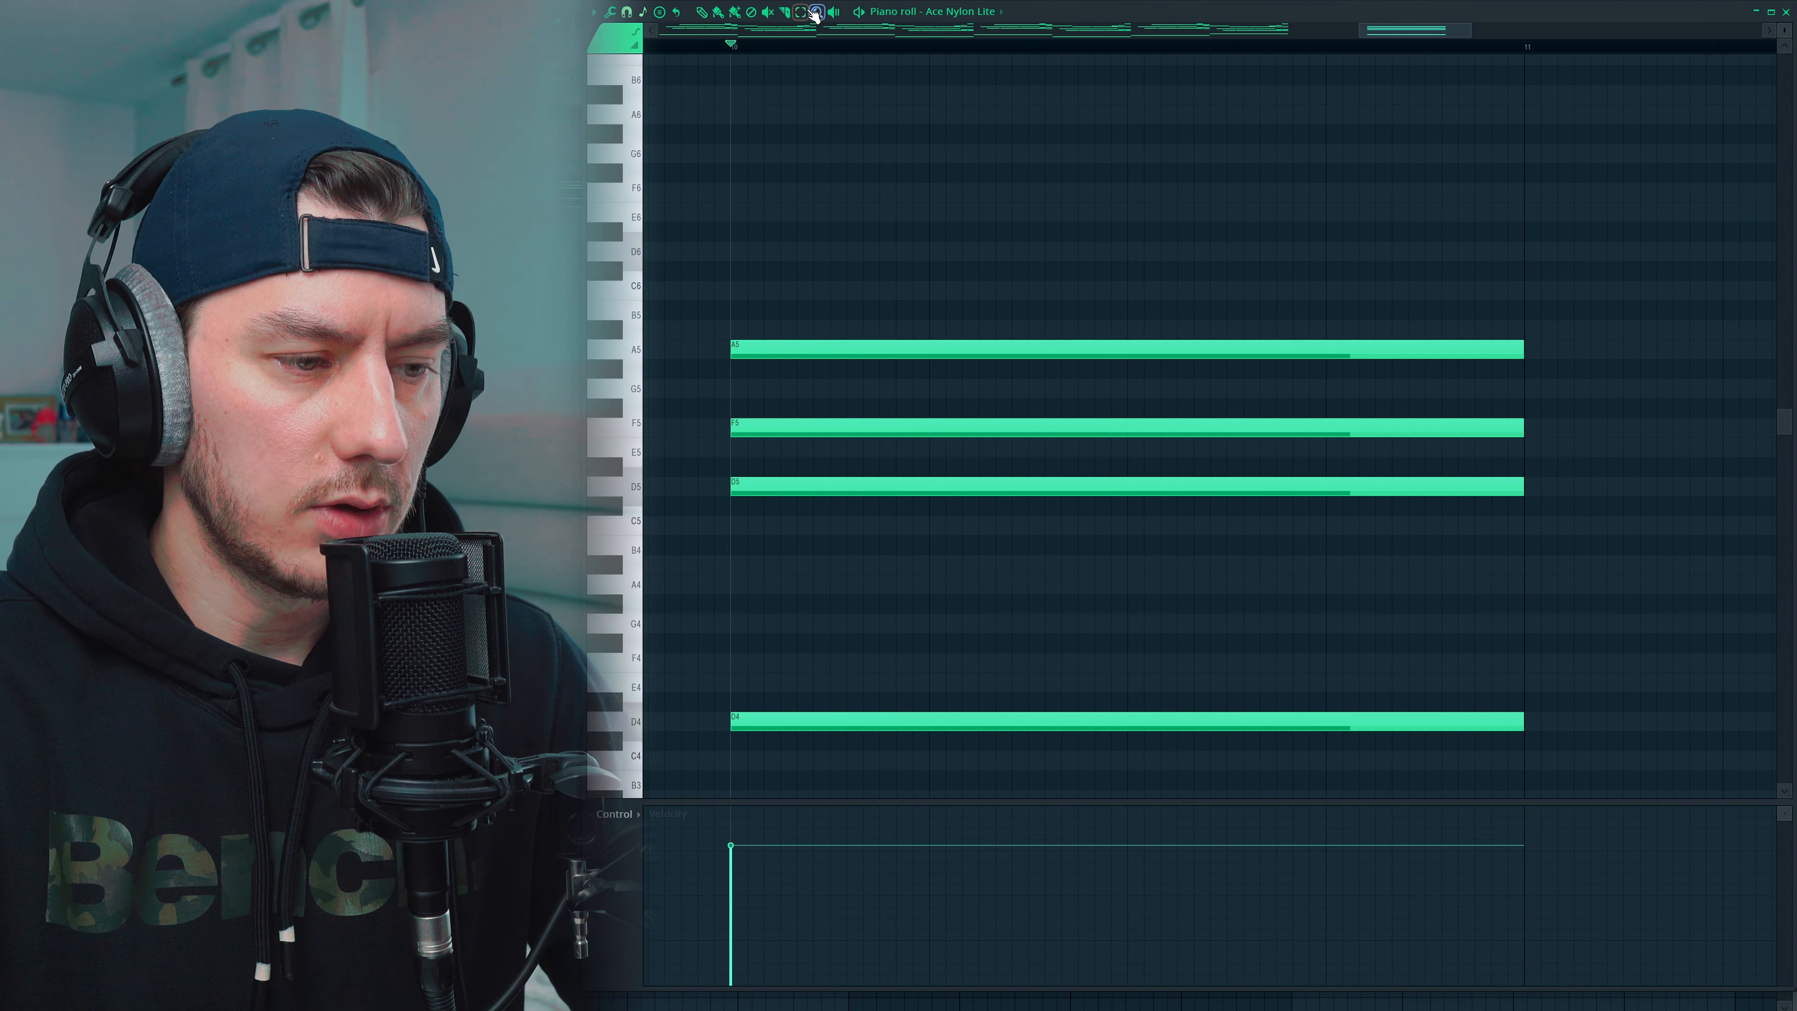
# Stagger the three upper notes to the right of the D4 start at even intervals, in the order A5, F5, D5
pyautogui.click(804, 12)
pyautogui.moveTo(843, 180); pyautogui.dragTo(1340, 592)
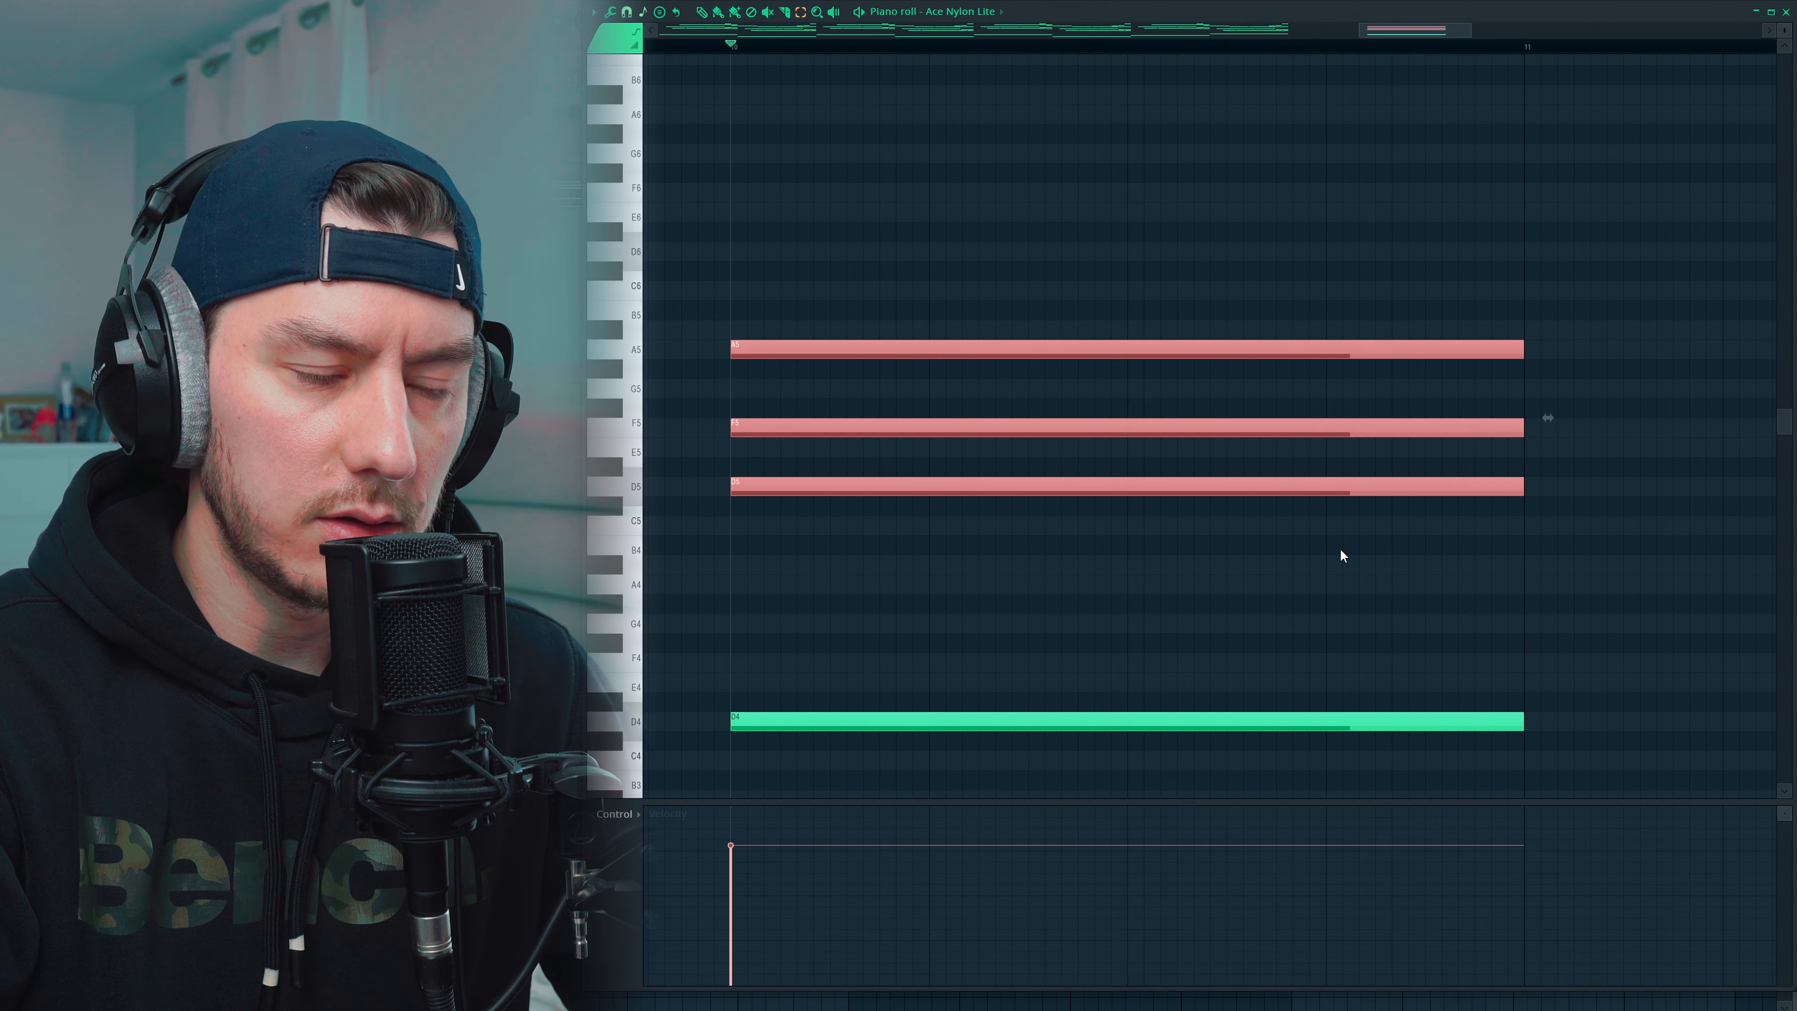
pyautogui.hotkey('shift', 'Right')
pyautogui.hotkey('shift', 'Right')
pyautogui.hotkey('shift', 'Right')
pyautogui.hotkey('shift', 'Right')
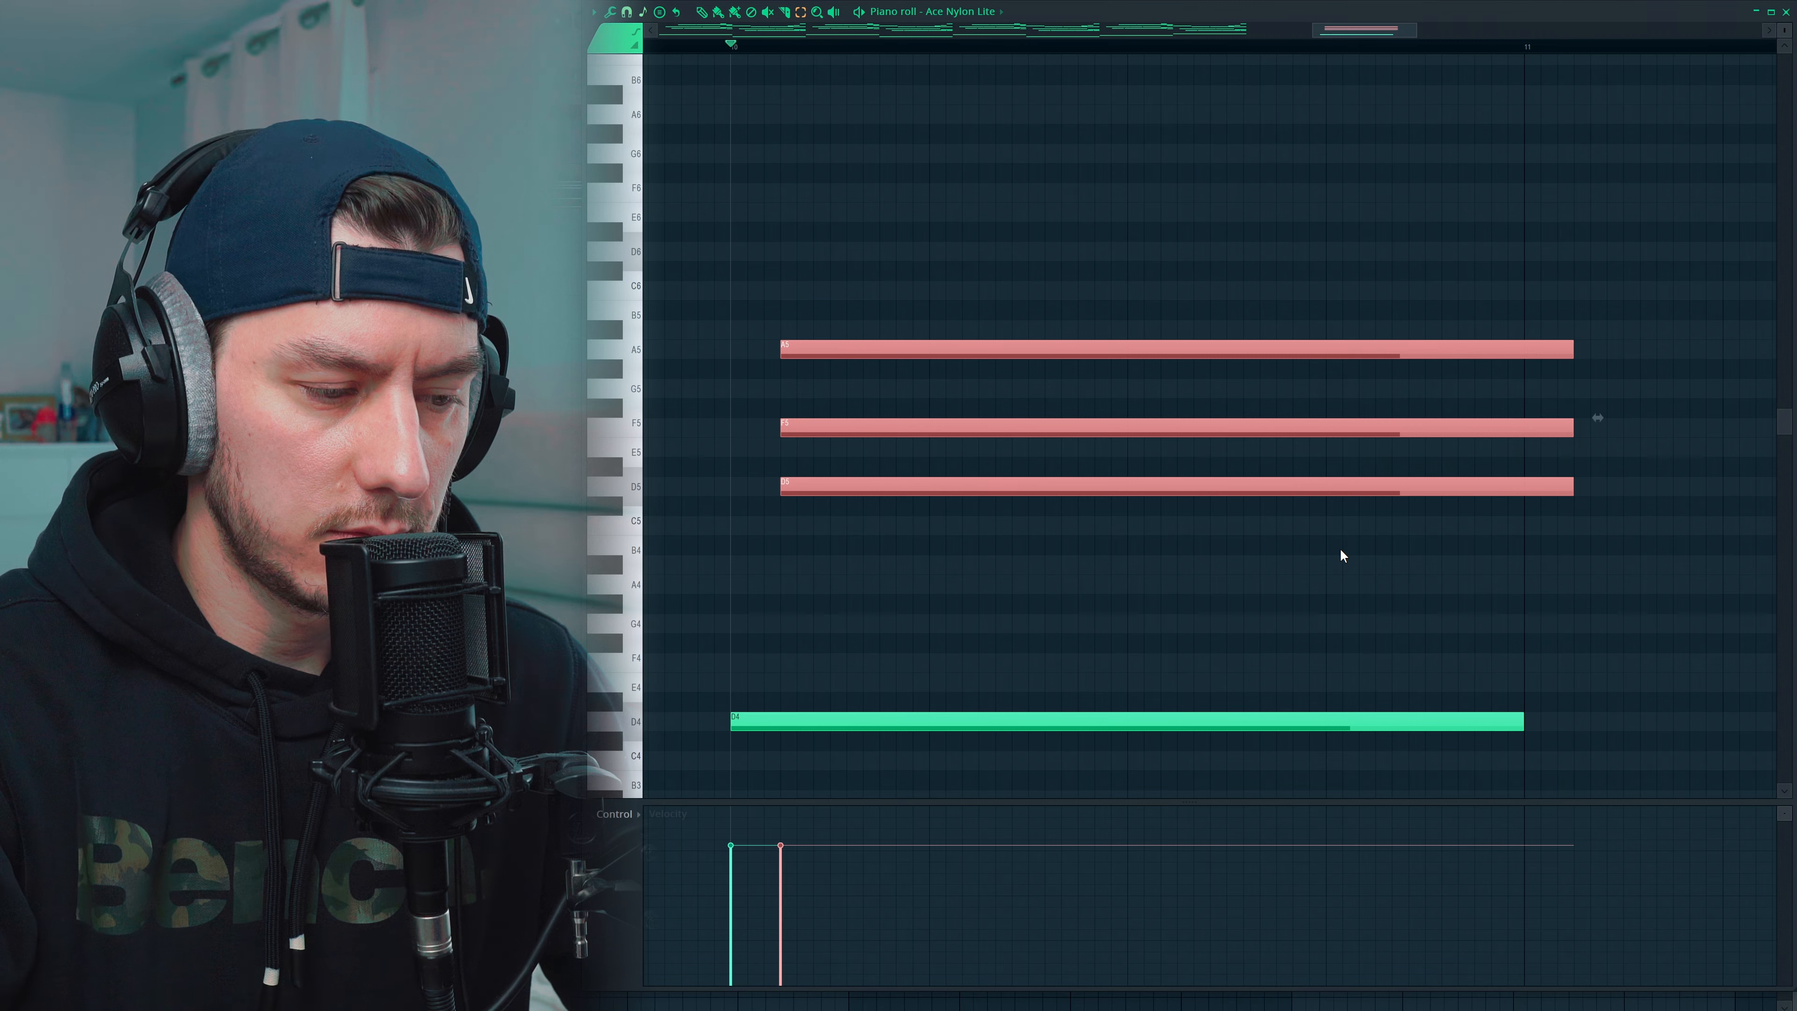
pyautogui.click(702, 13)
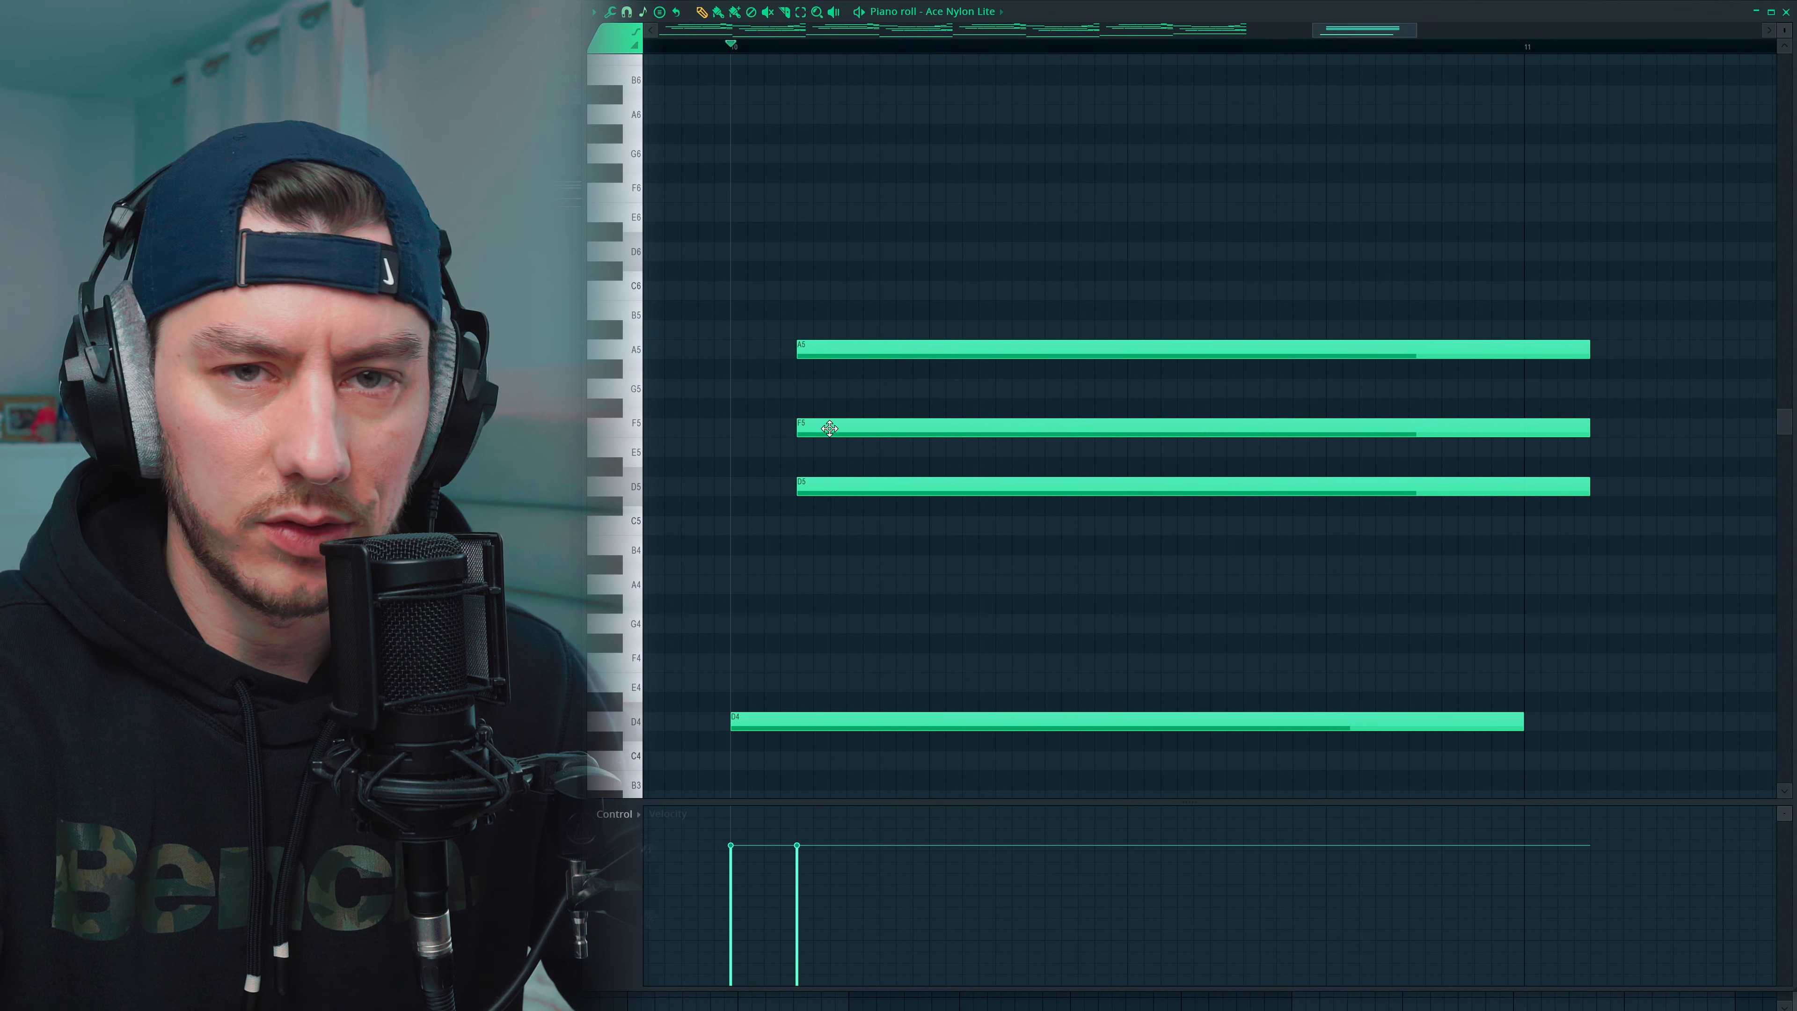
pyautogui.moveTo(830, 428); pyautogui.dragTo(892, 428)
pyautogui.moveTo(835, 489); pyautogui.dragTo(967, 491)
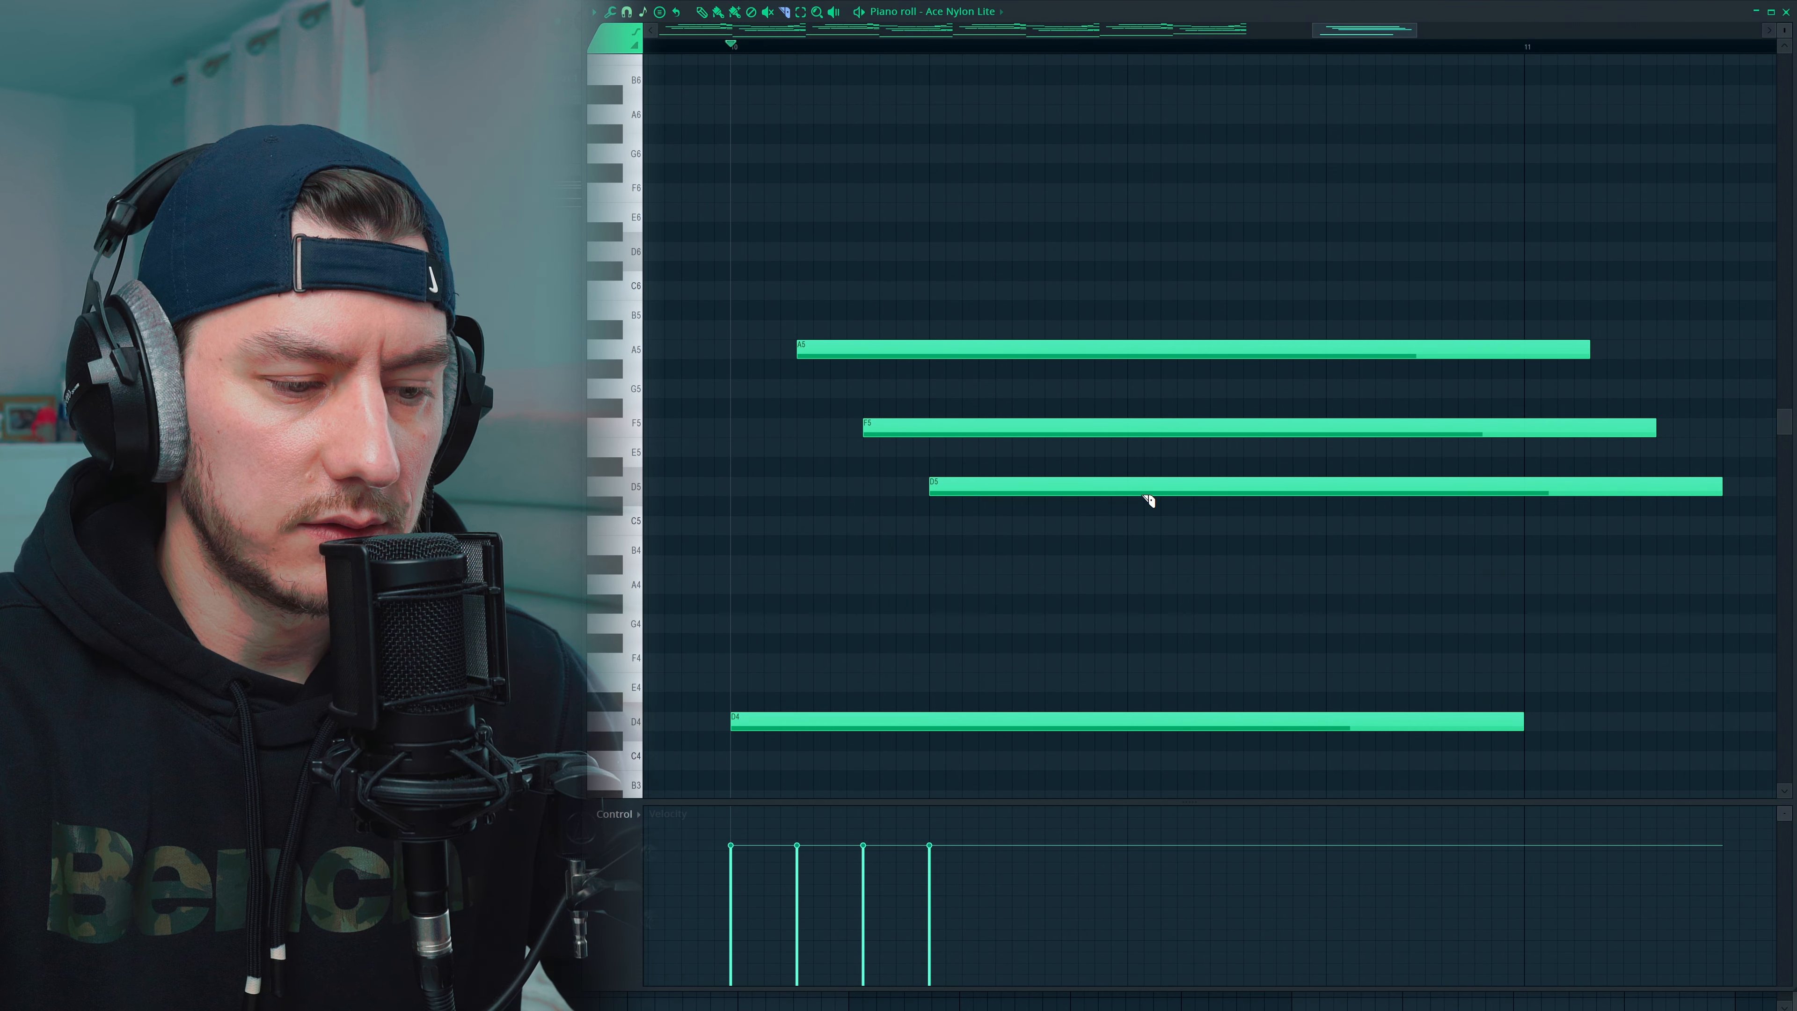
# Slice the D5 note into three equal parts and cut off all note tails that extend past the start of bar 11
pyautogui.moveTo(1128, 473); pyautogui.dragTo(1131, 539)
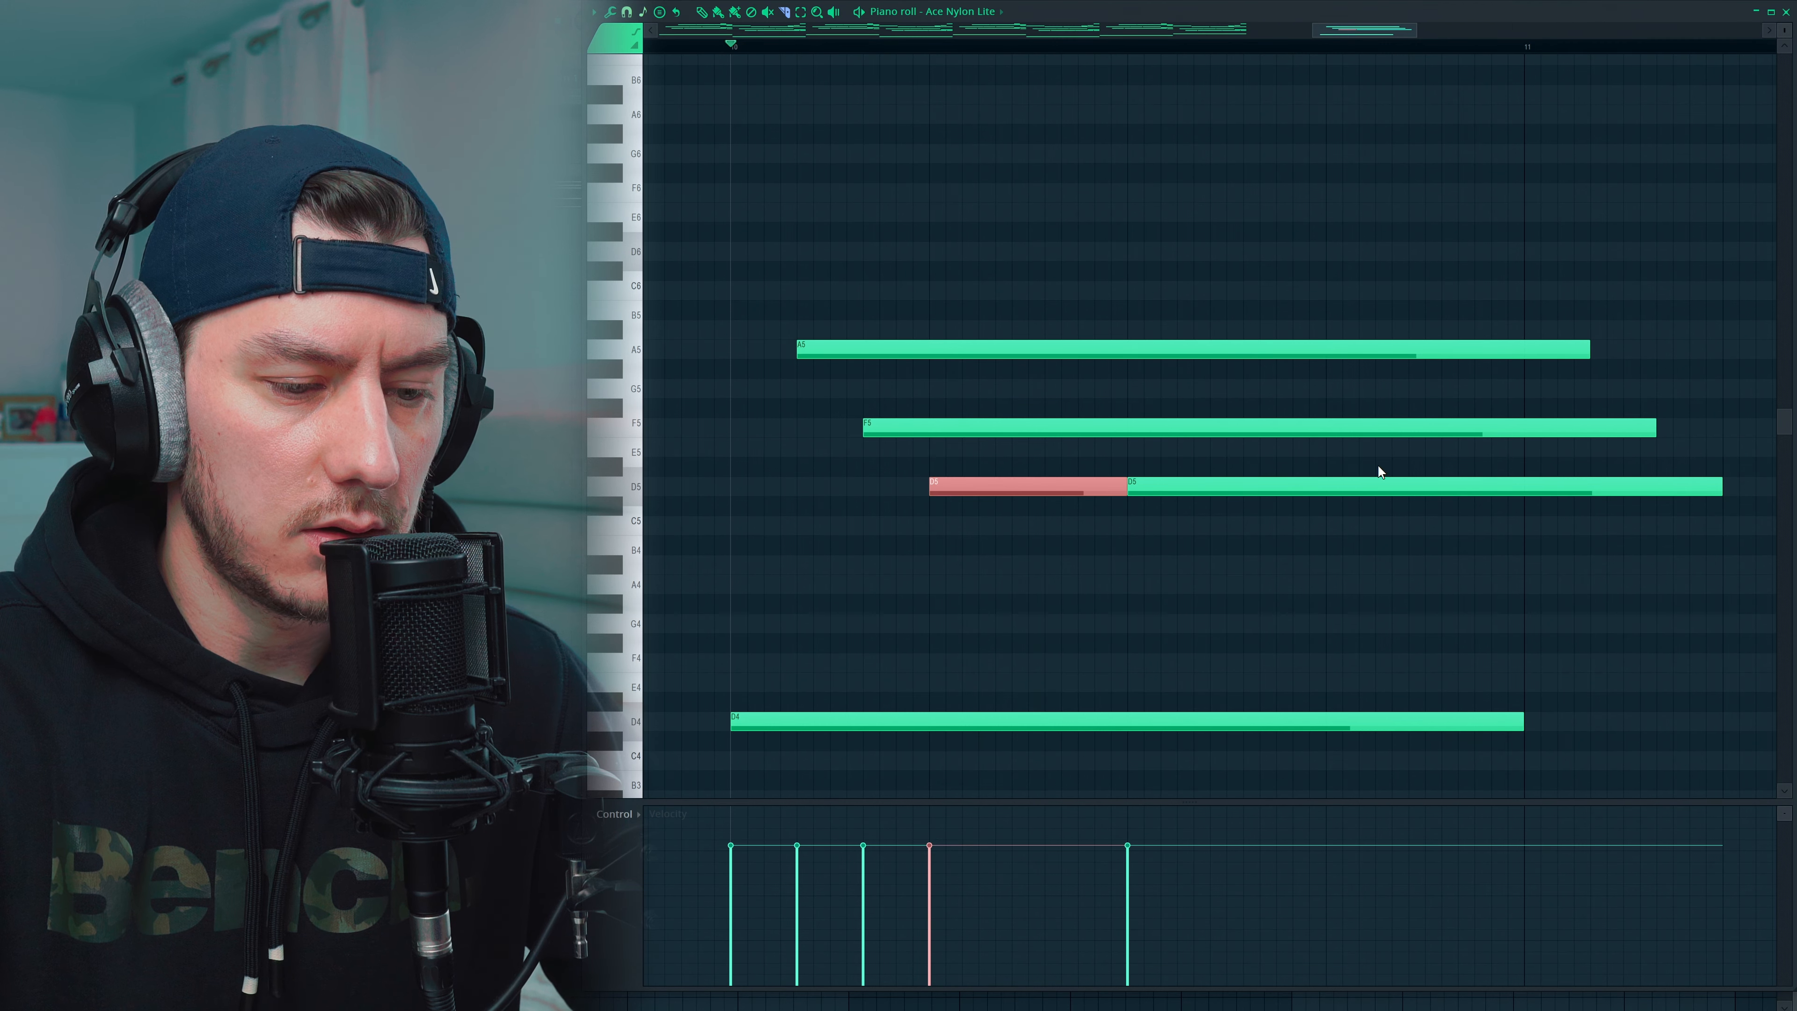
pyautogui.moveTo(1329, 476); pyautogui.dragTo(1328, 565)
pyautogui.moveTo(1527, 333); pyautogui.dragTo(1534, 581)
pyautogui.click(707, 17)
pyautogui.moveTo(1531, 275); pyautogui.dragTo(1588, 559)
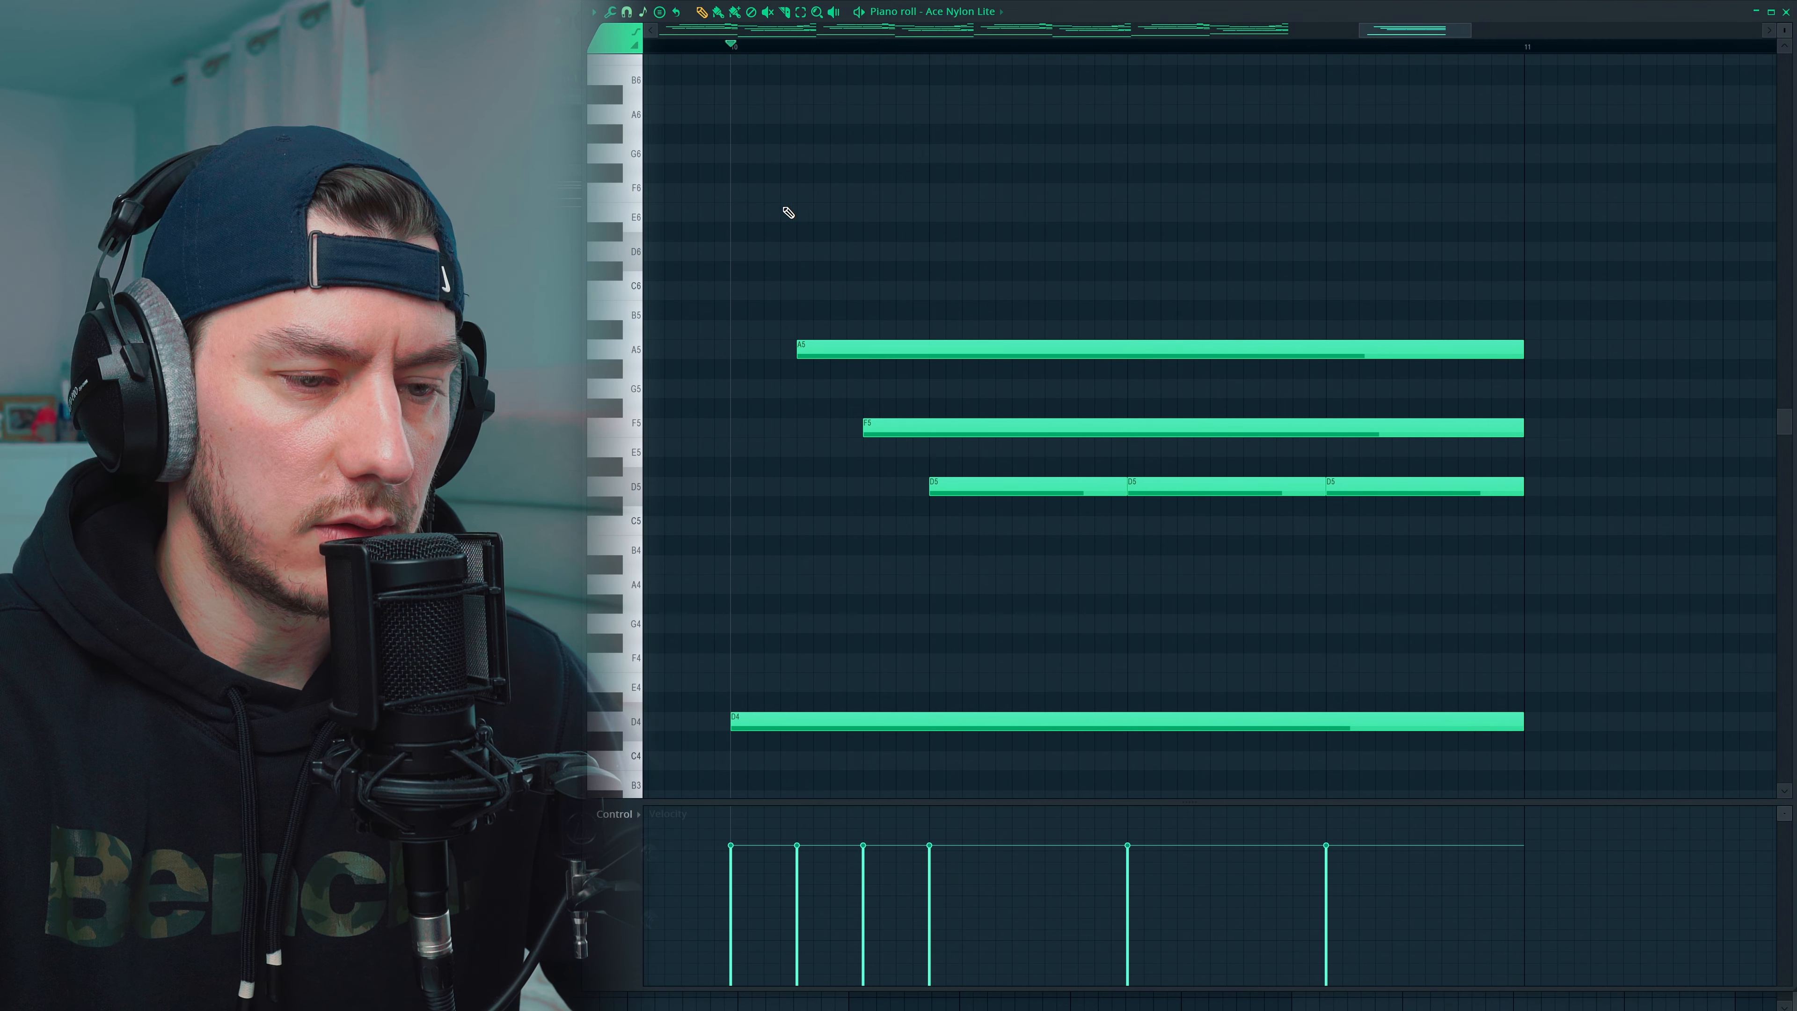
# Raise the three D5 notes by one octave to D6 and clear the selection
pyautogui.click(788, 14)
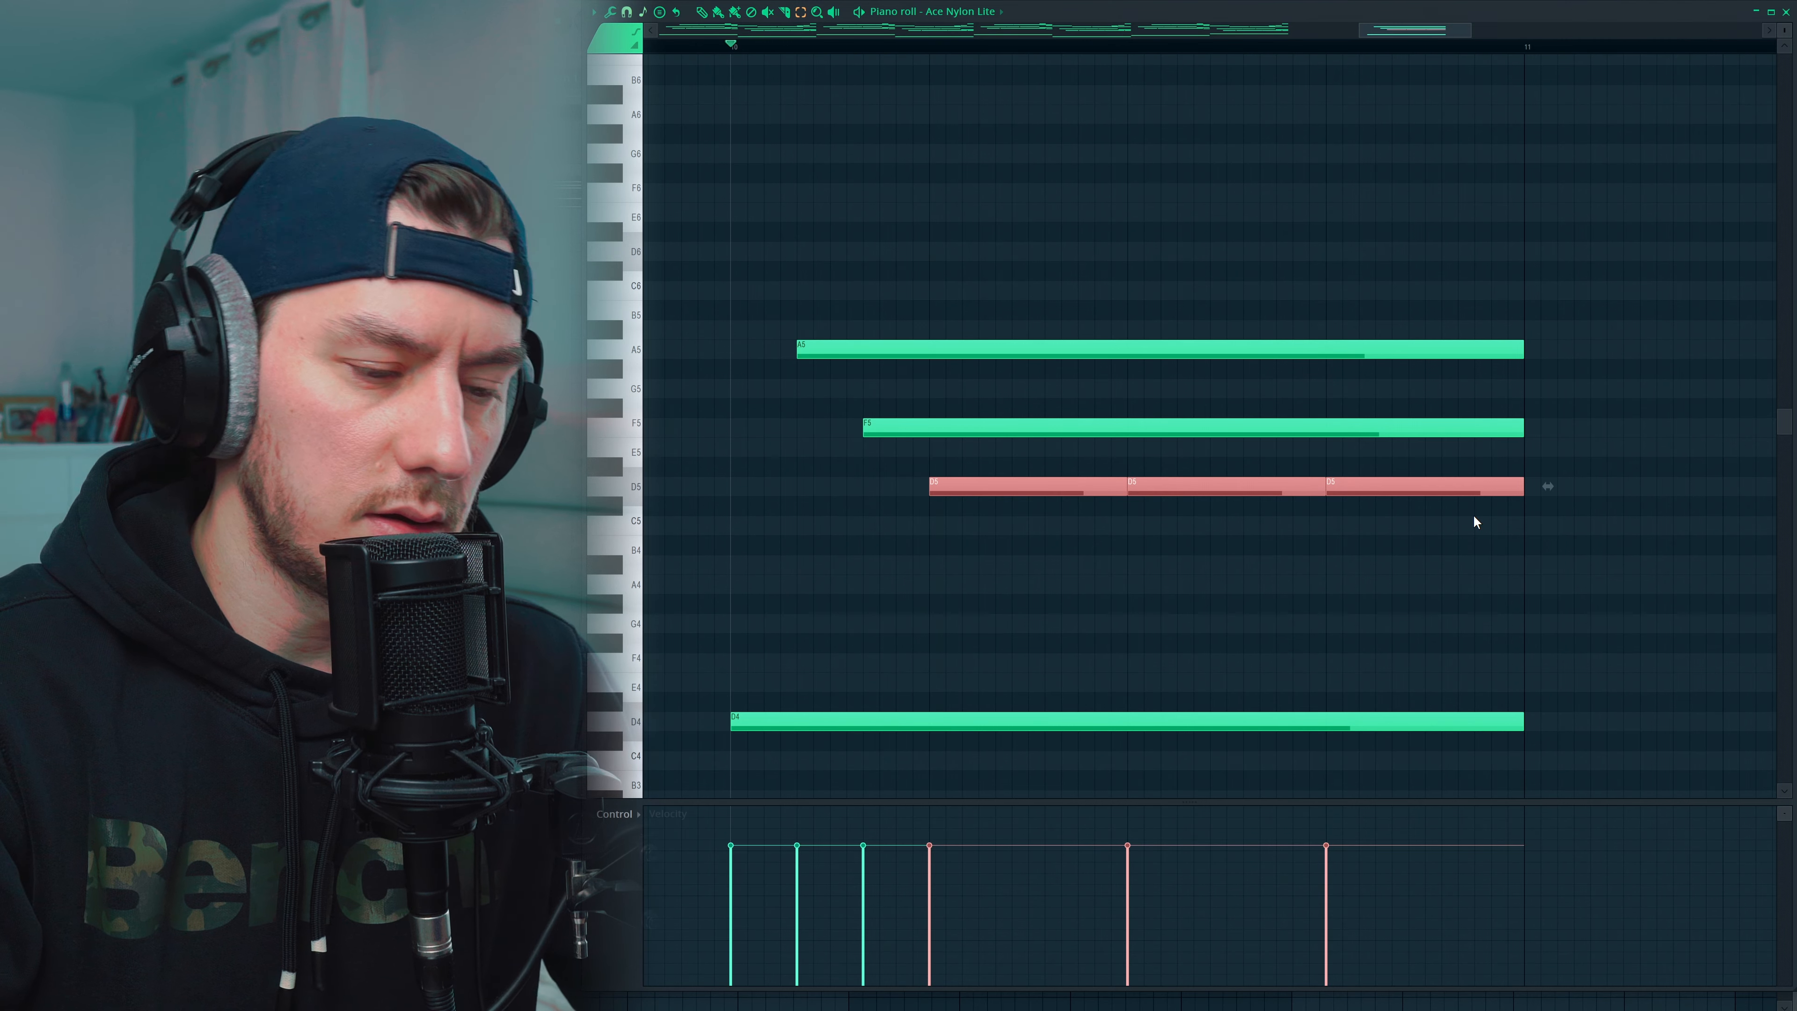
pyautogui.hotkey('ctrl', 'Up')
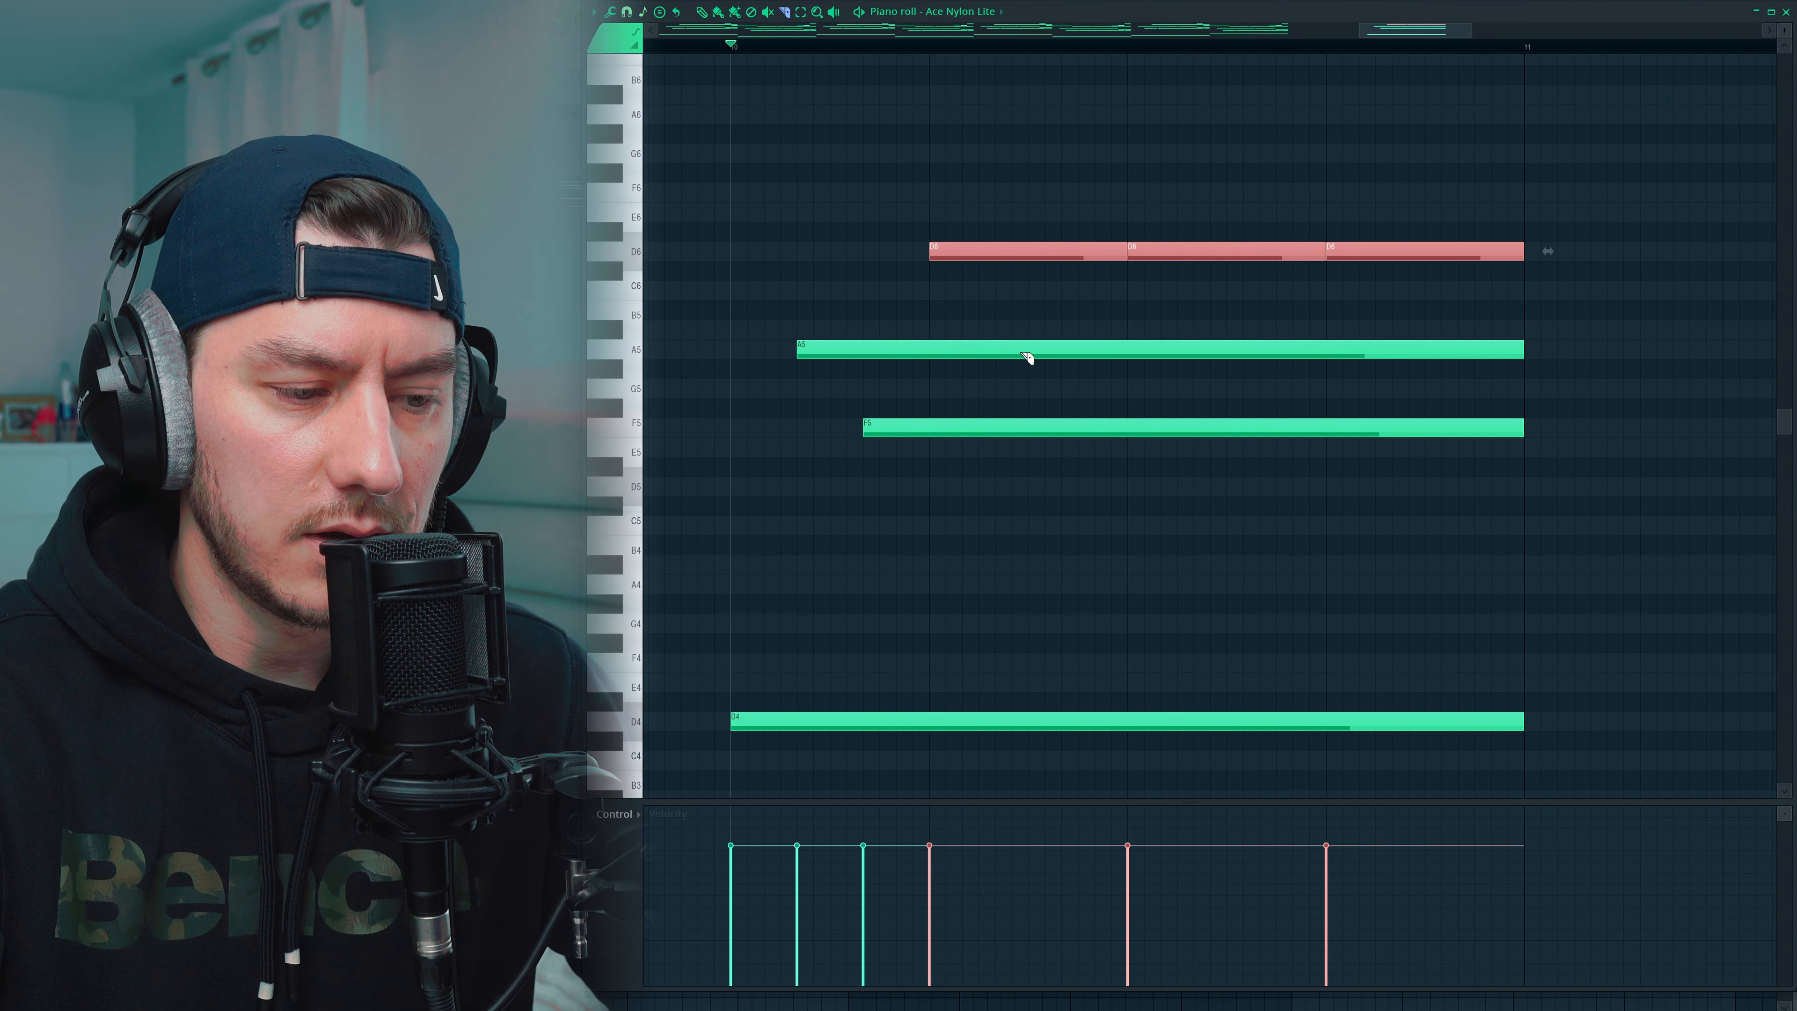
pyautogui.hotkey('ctrl', 'd')
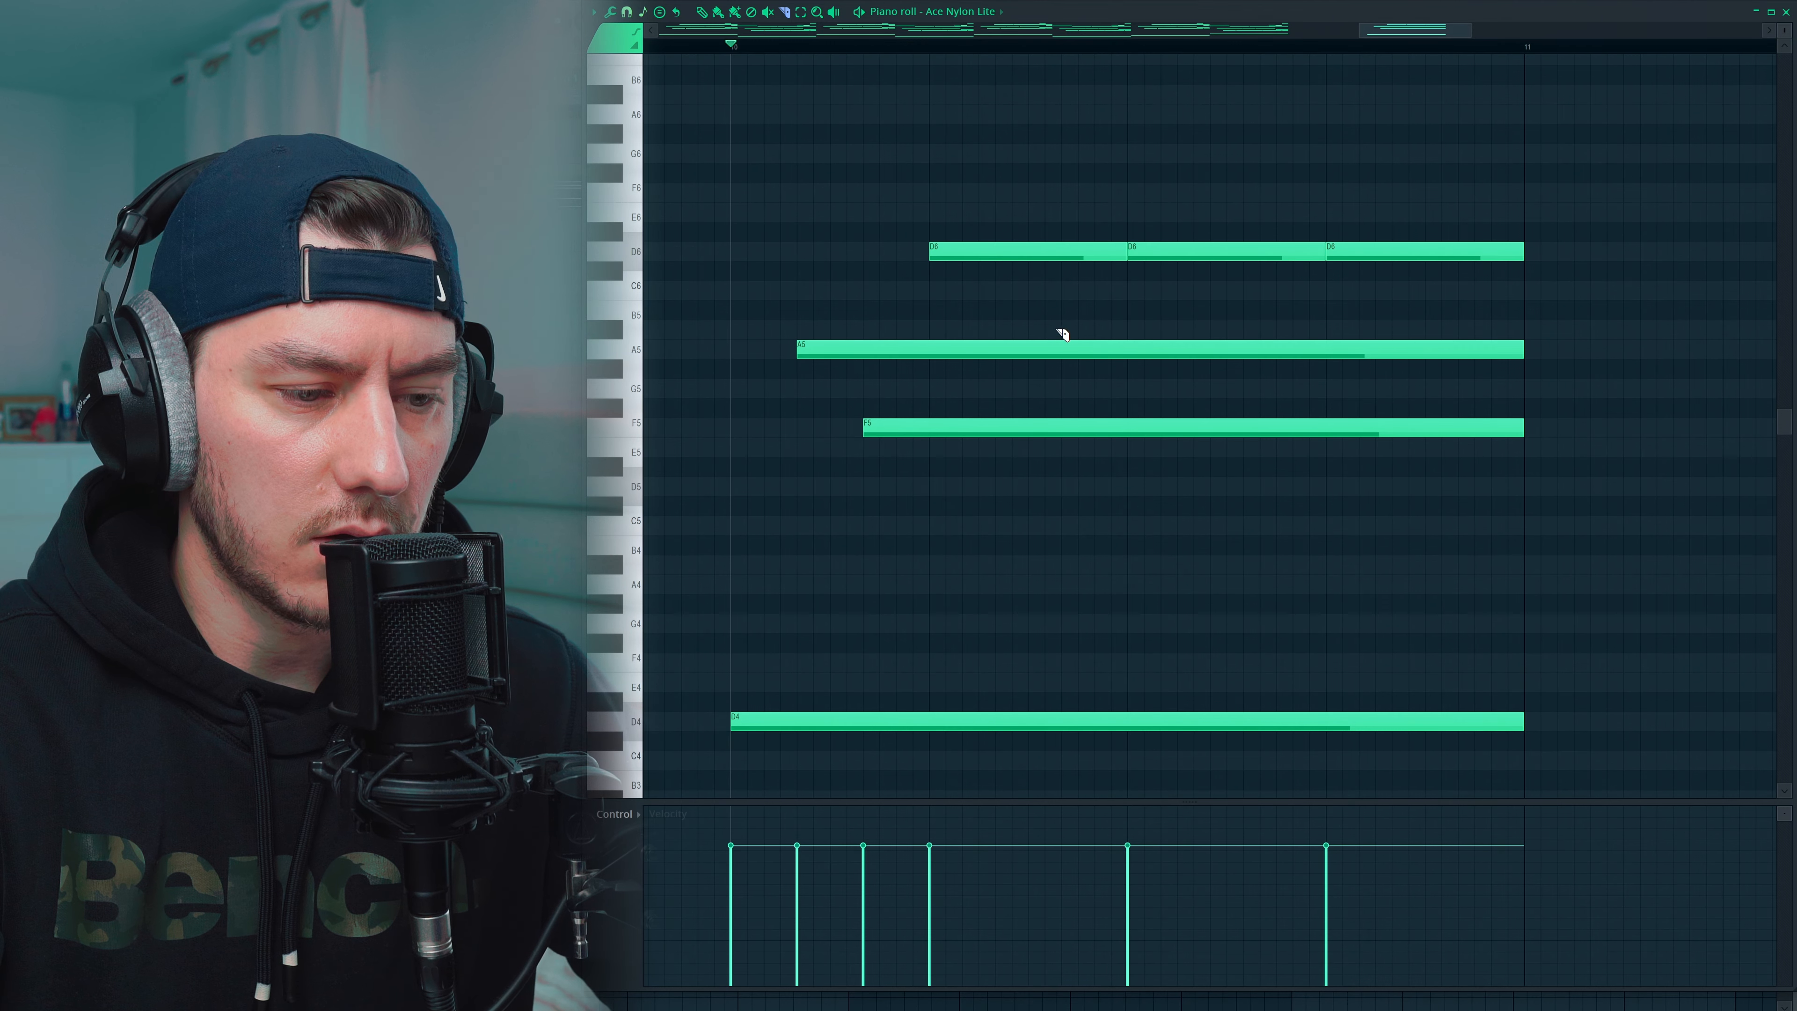
# Slice the A5 and F5 notes into four parts each at alternating grid steps, and play the bar back
pyautogui.moveTo(1067, 338); pyautogui.dragTo(1063, 385)
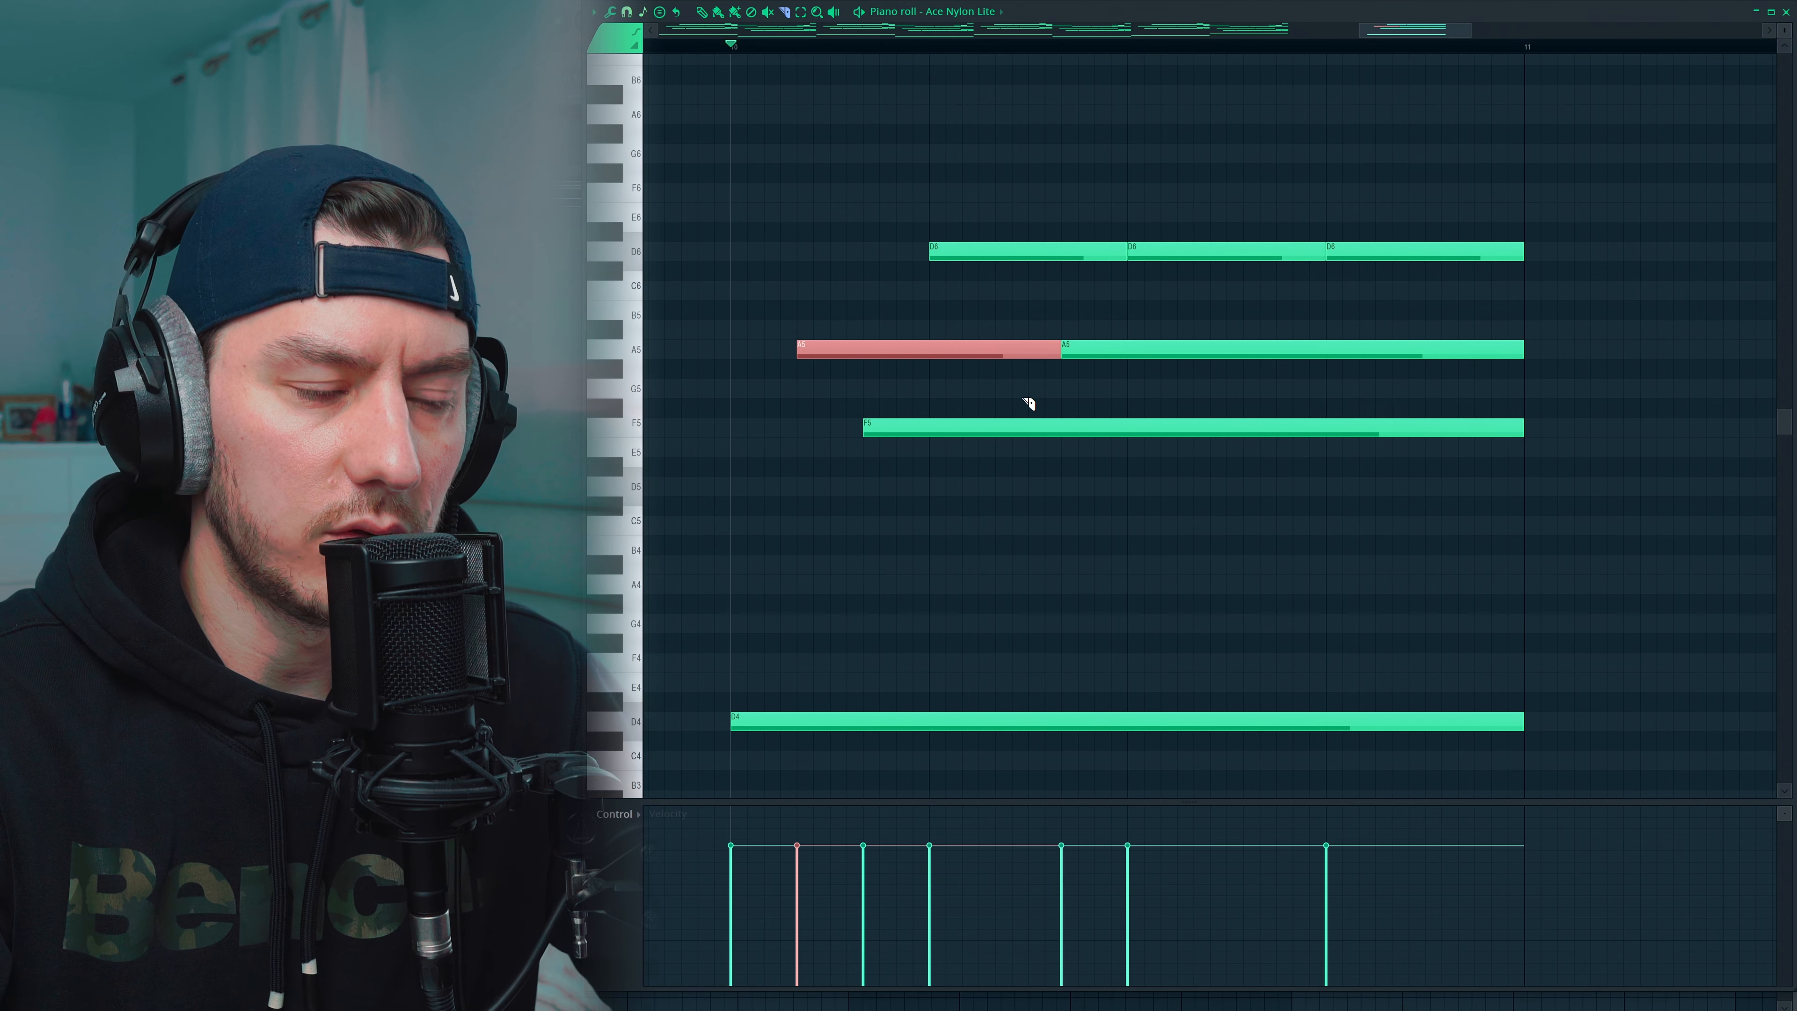
pyautogui.moveTo(1038, 397); pyautogui.dragTo(1015, 486)
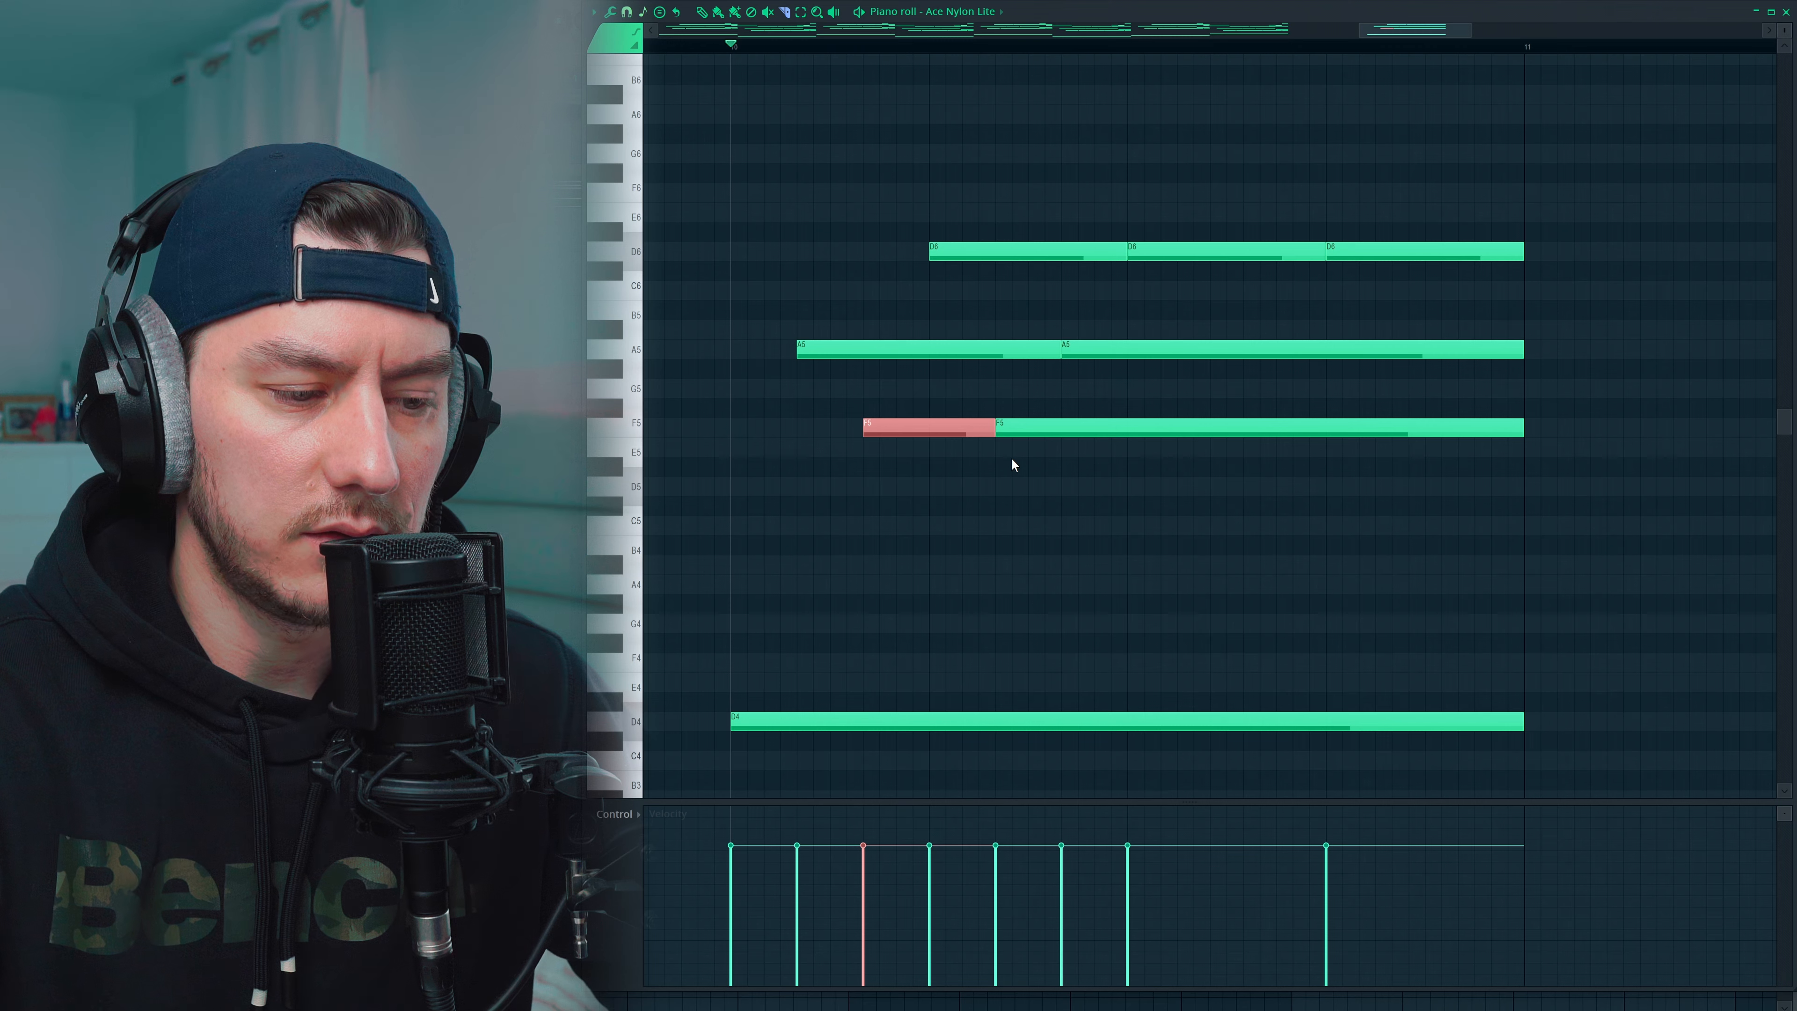
pyautogui.moveTo(1194, 337); pyautogui.dragTo(1267, 488)
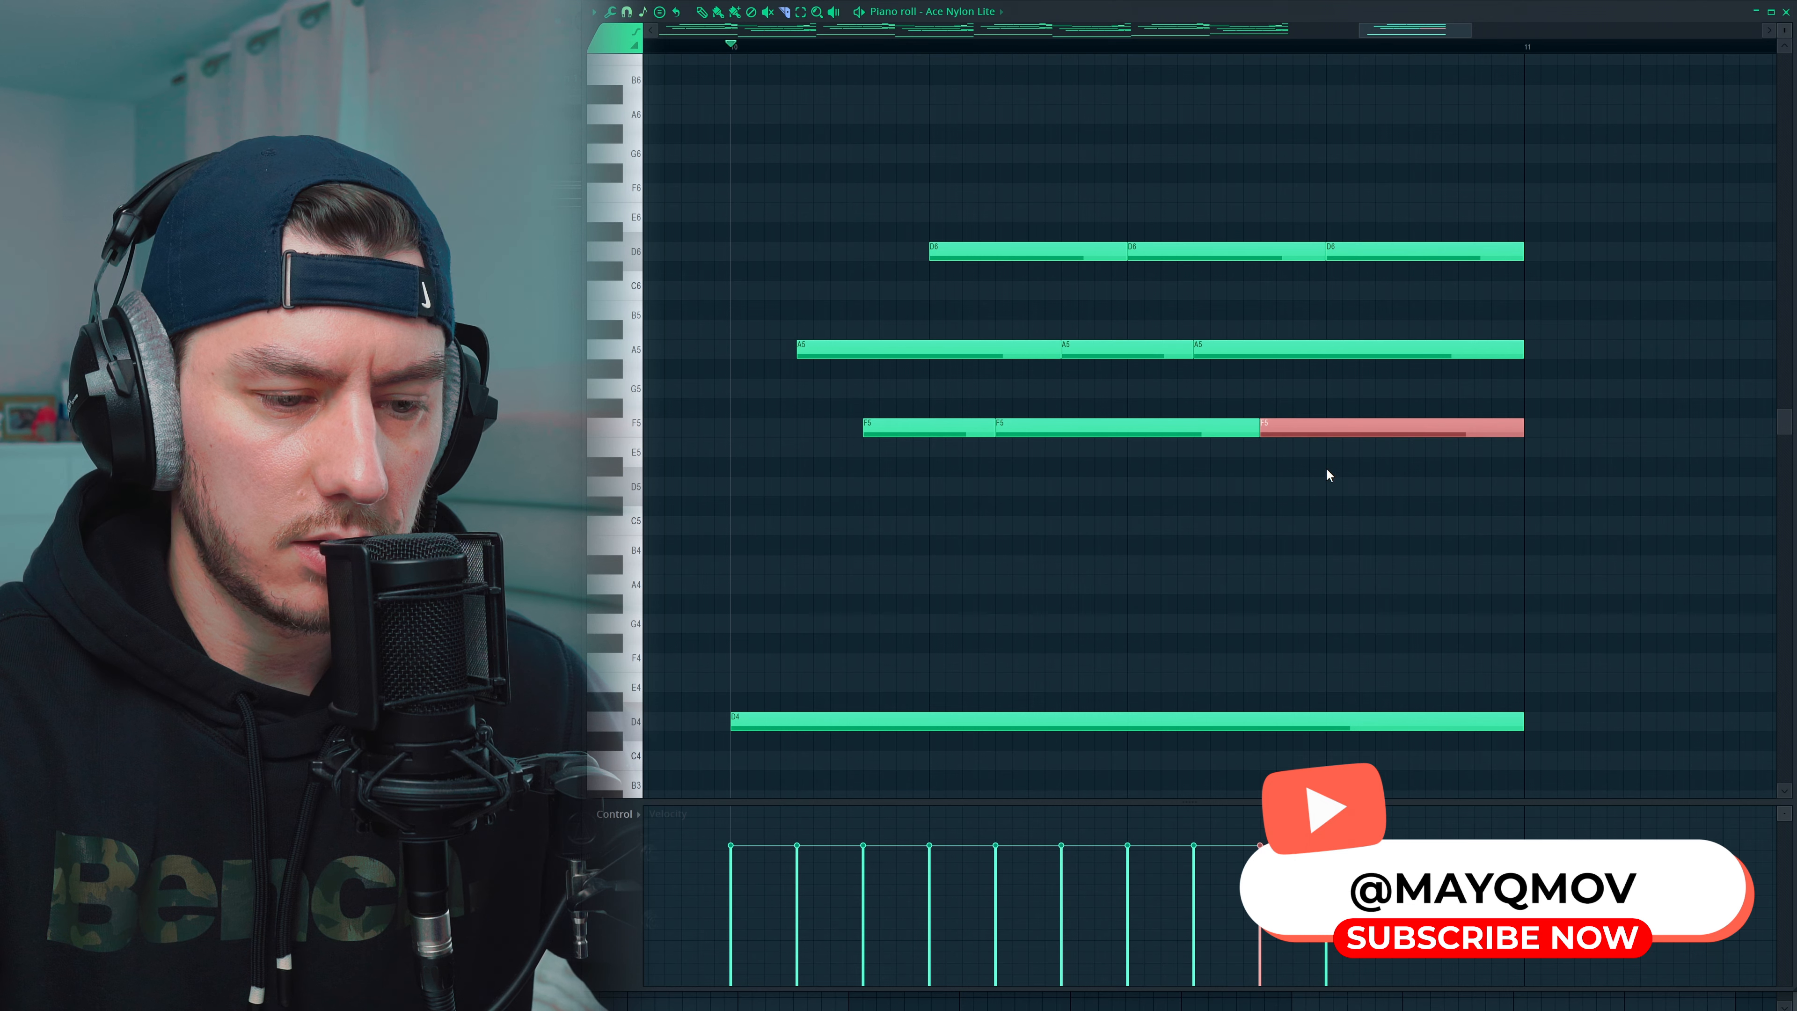
pyautogui.moveTo(1391, 330); pyautogui.dragTo(1460, 464)
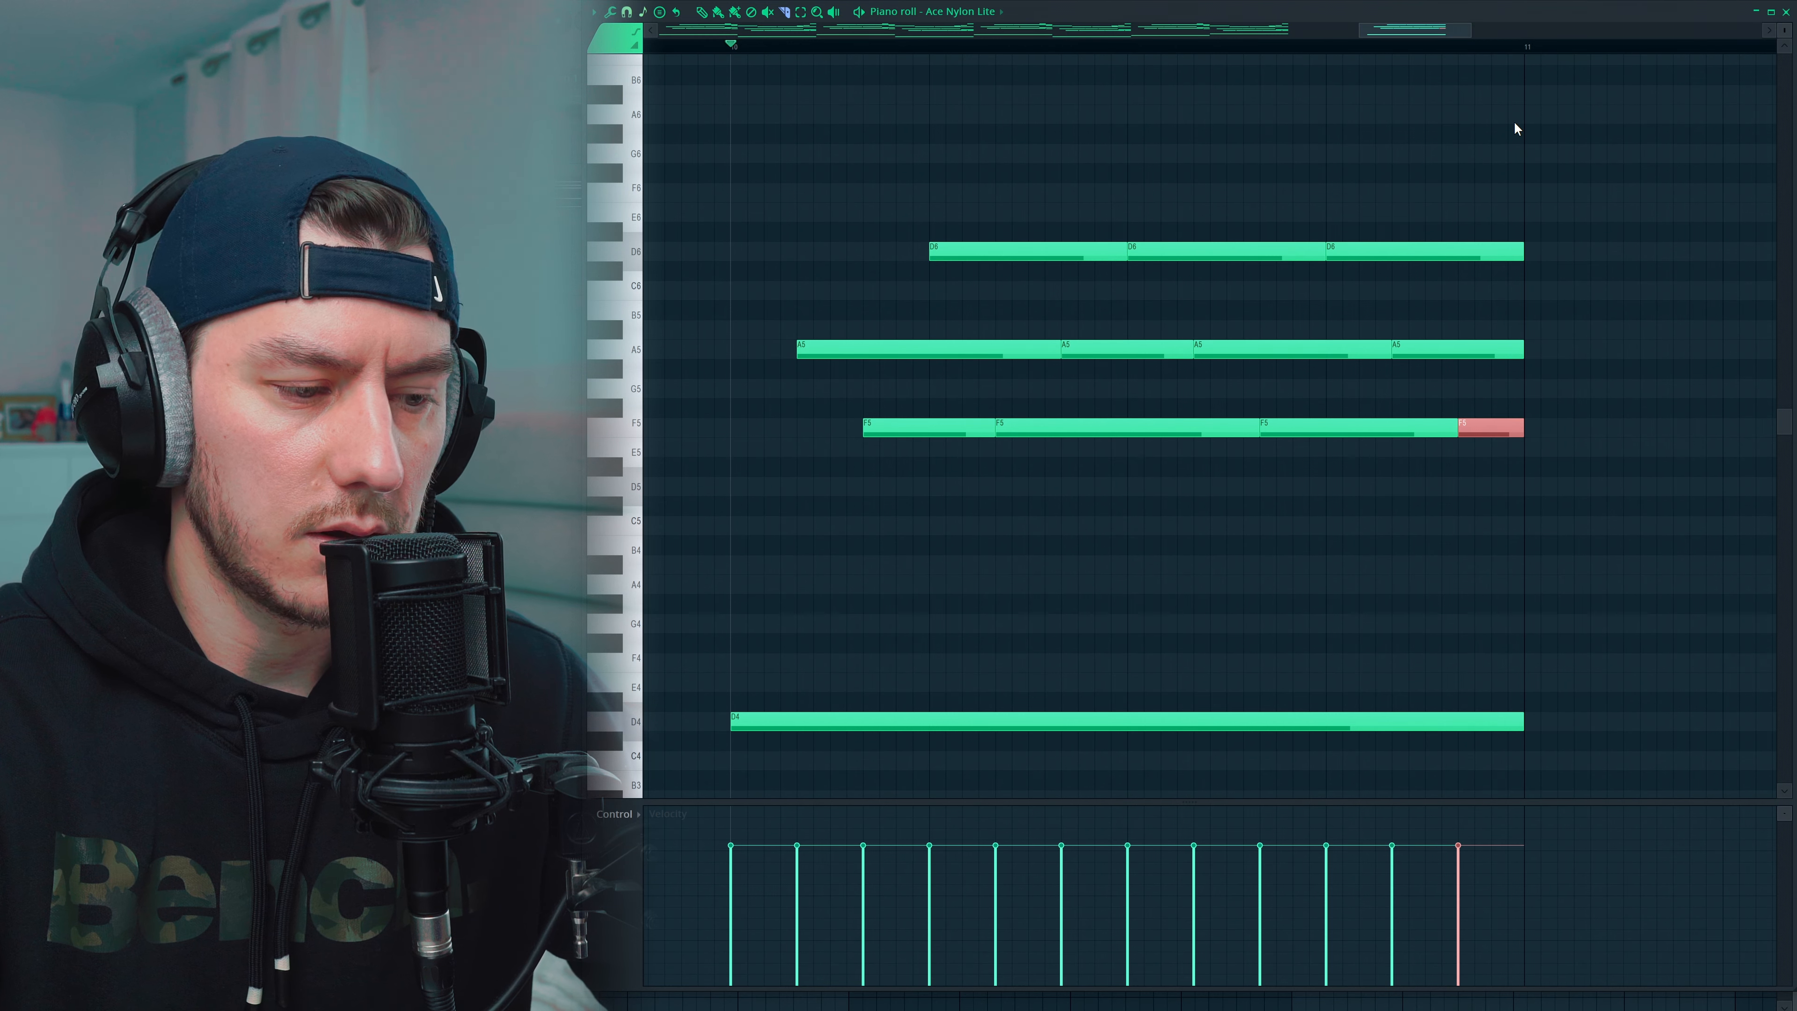
pyautogui.press('space')
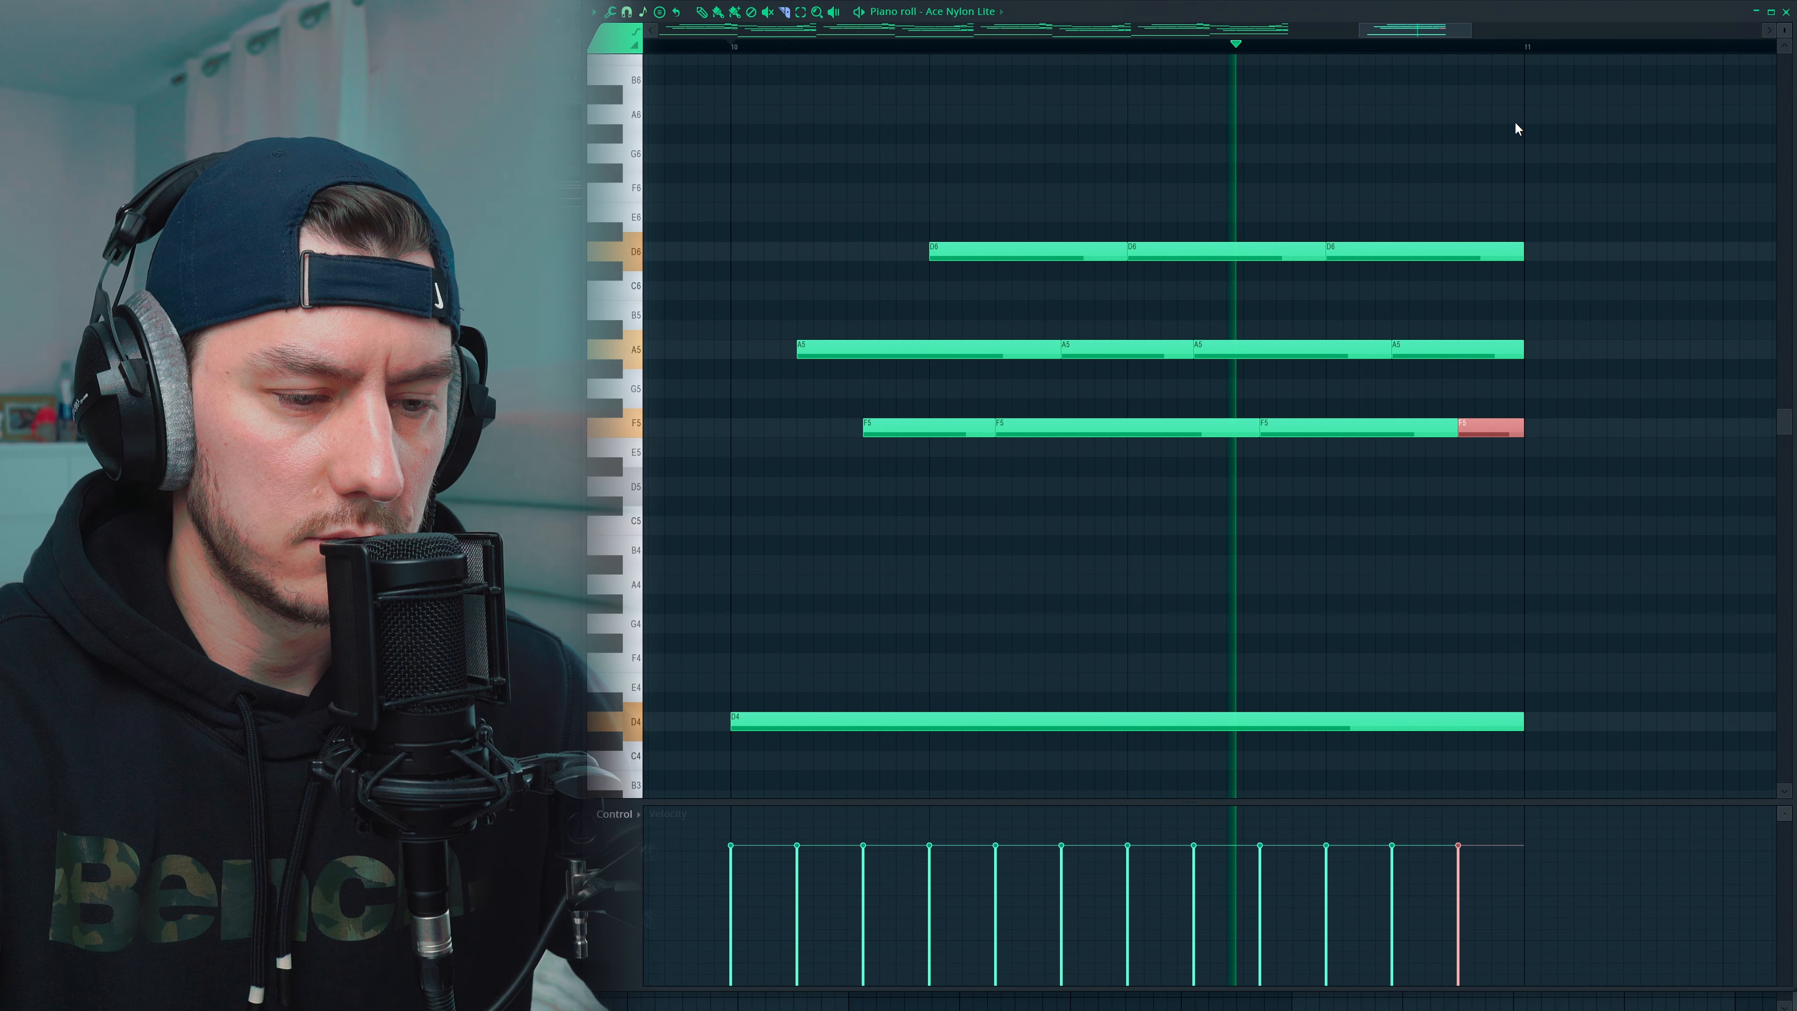
pyautogui.press('space')
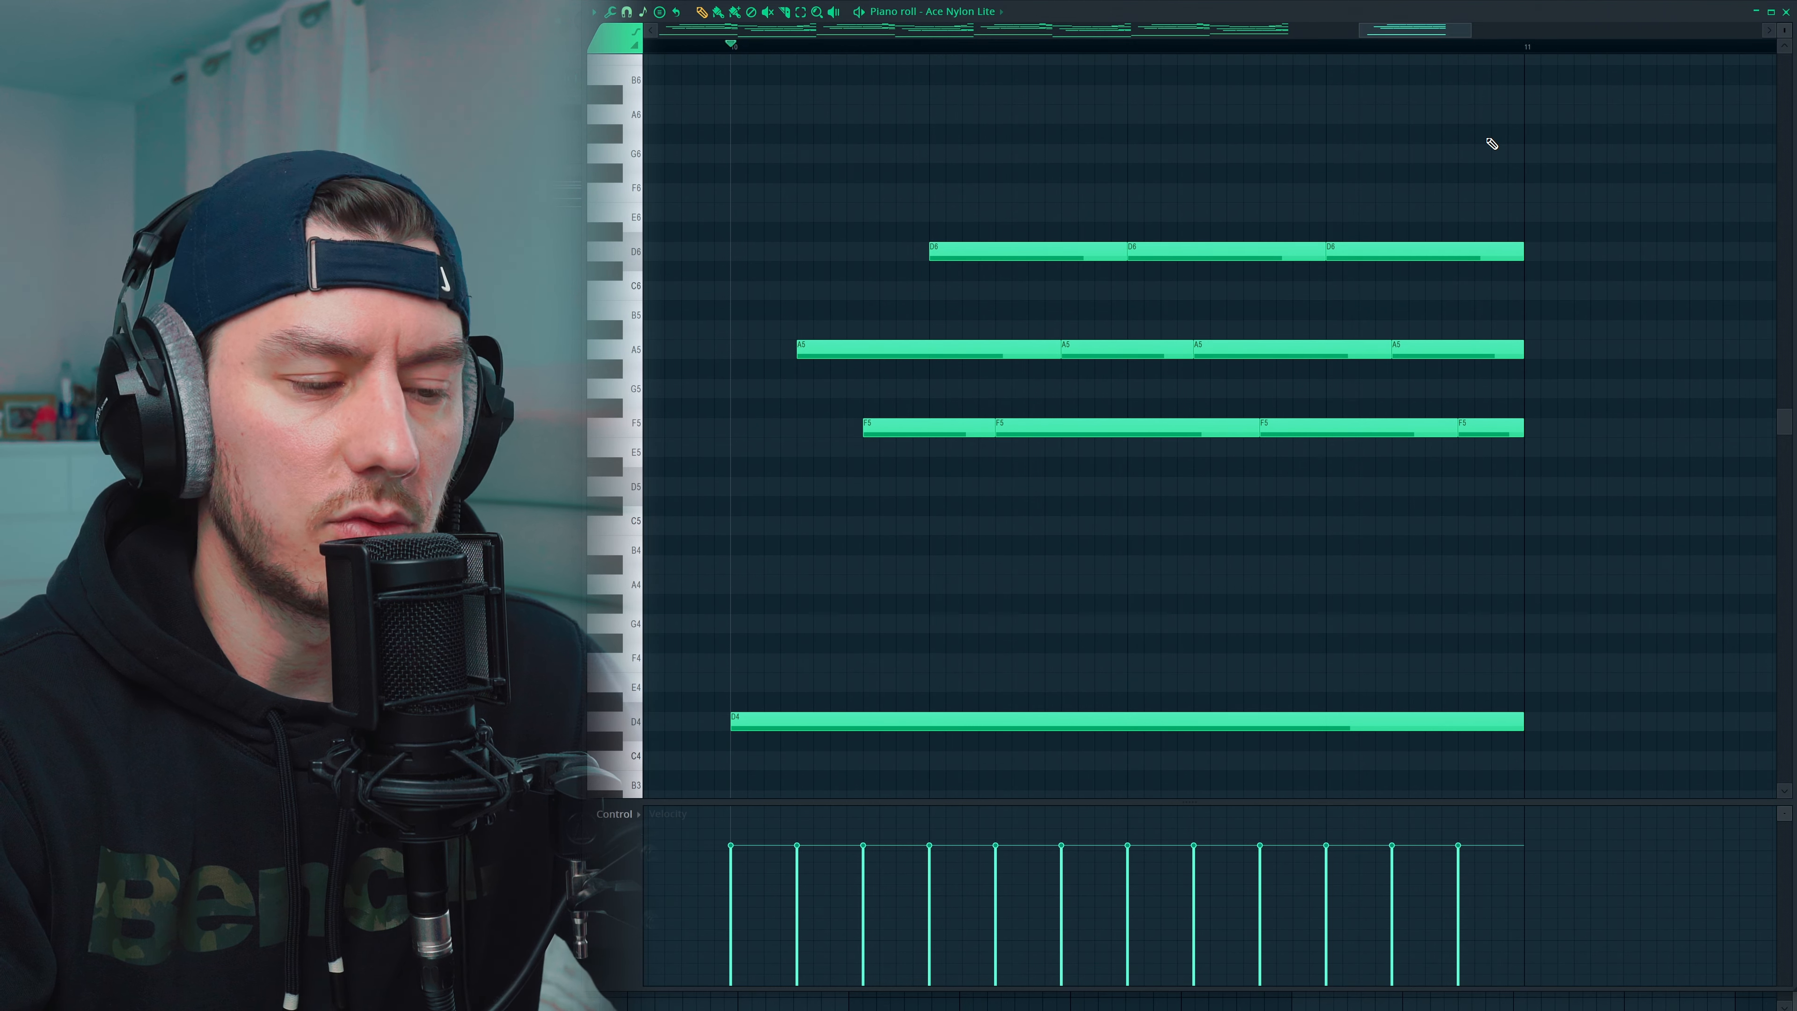
# Try the row of A5 notes one octave higher and move it back down to A5
pyautogui.click(787, 12)
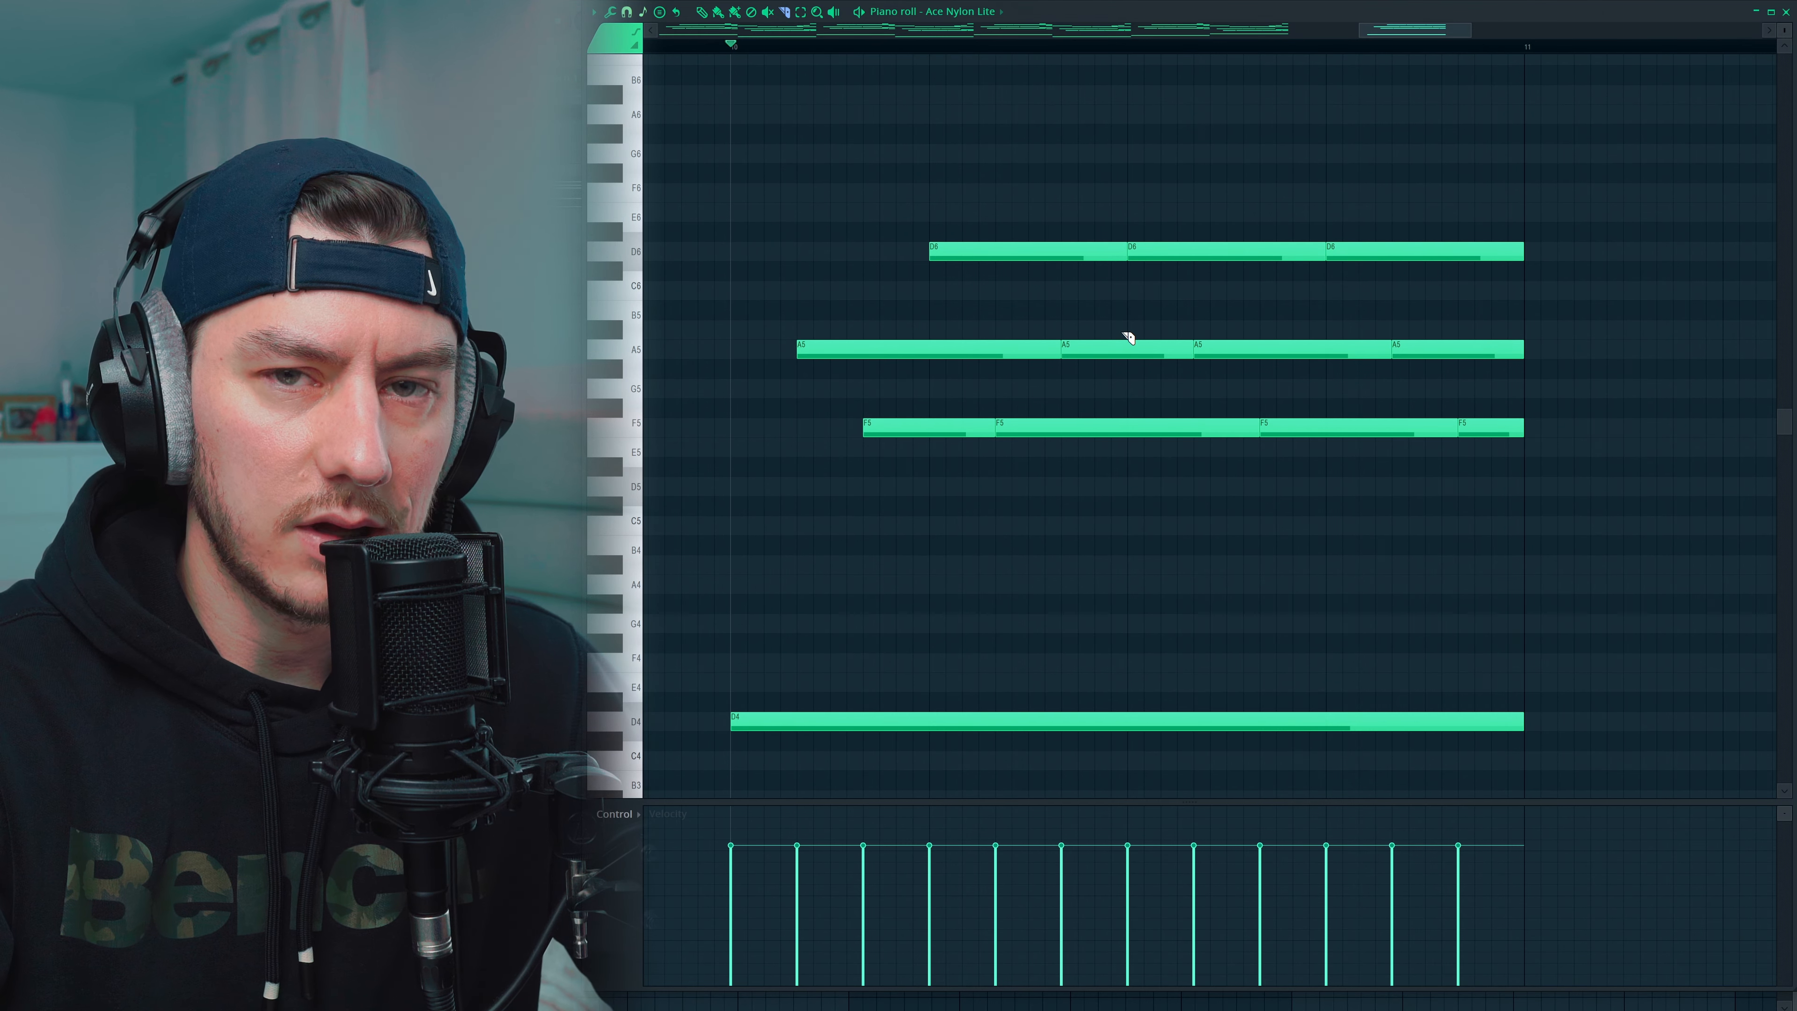
pyautogui.moveTo(771, 337); pyautogui.dragTo(1499, 352)
pyautogui.hotkey('ctrl', 'Up')
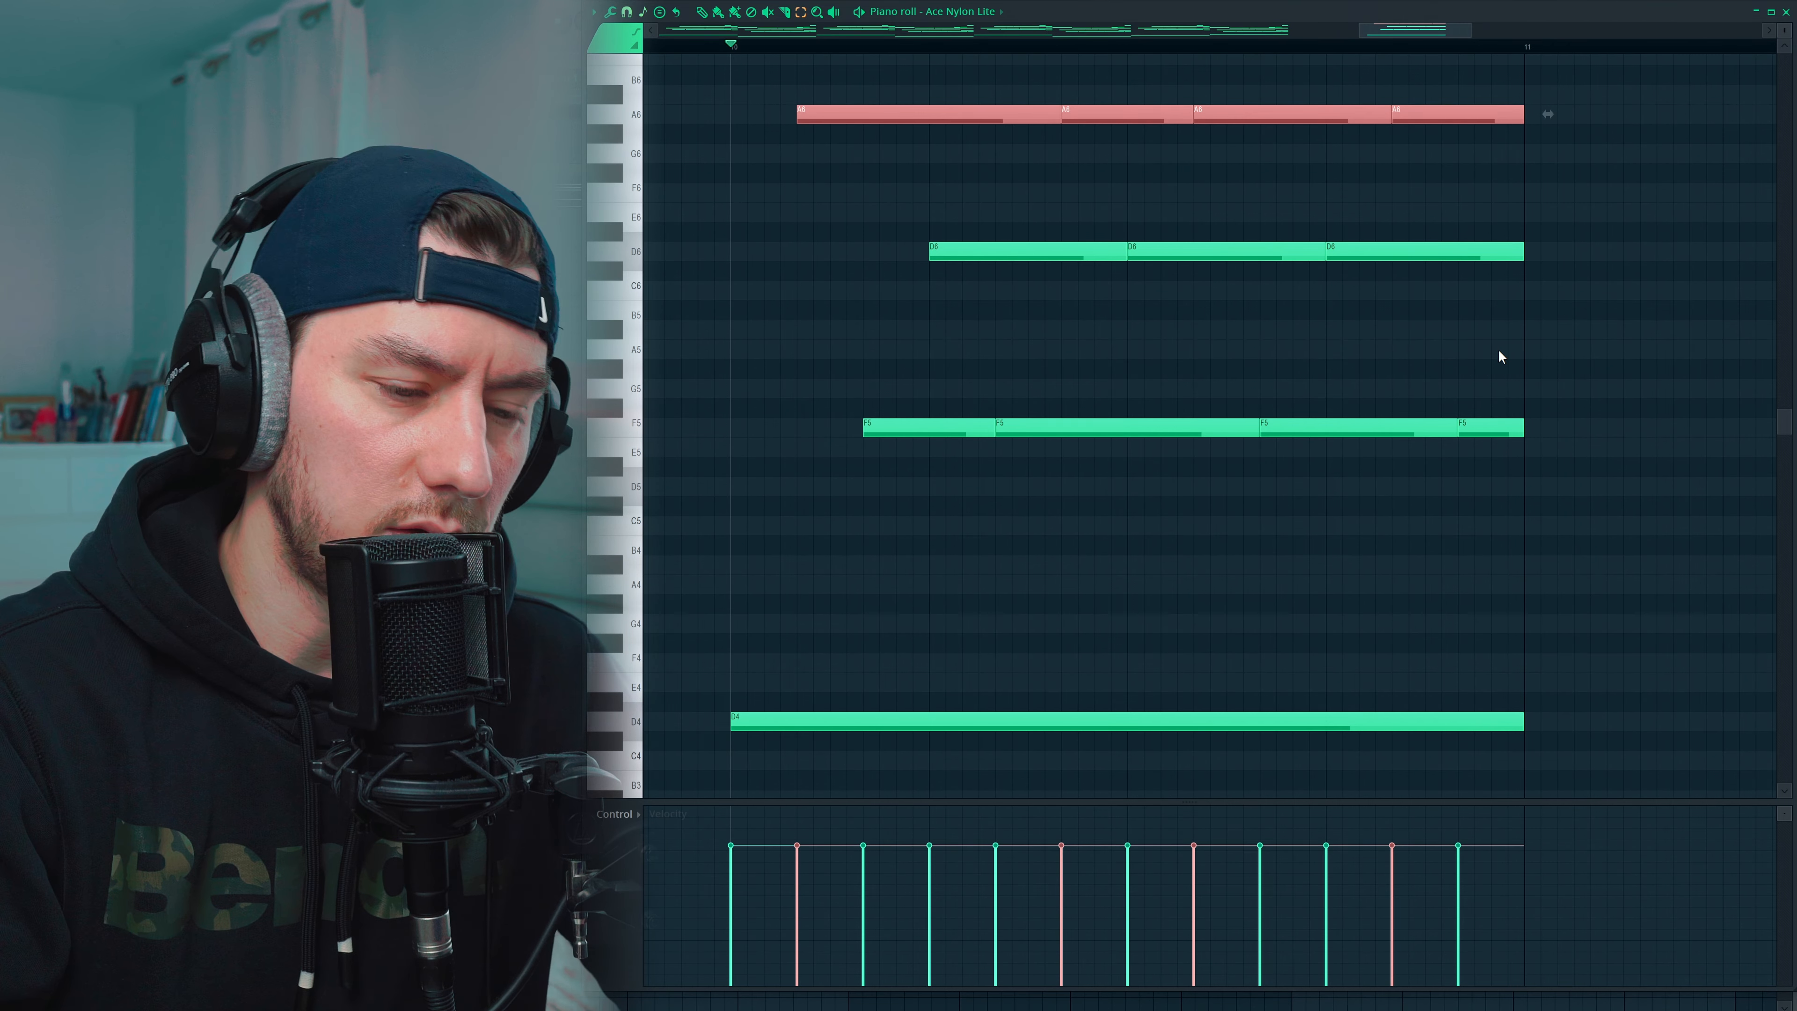
pyautogui.hotkey('ctrl', 'Down')
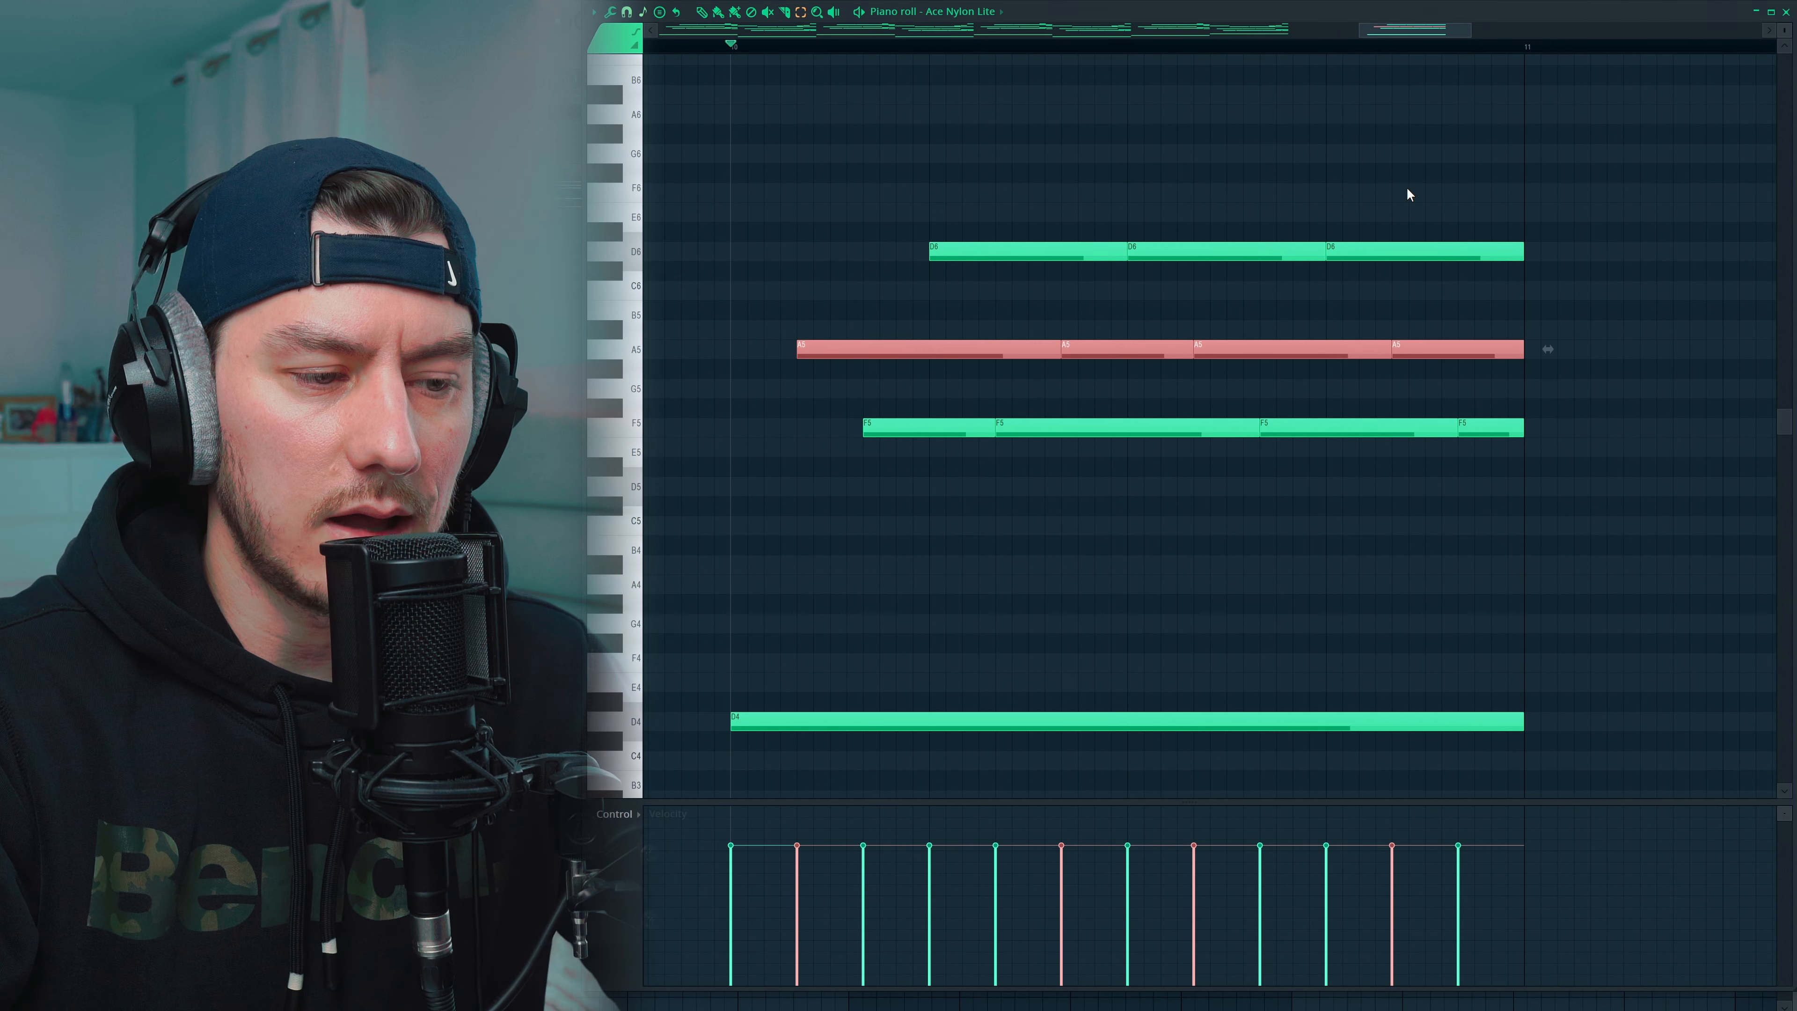
pyautogui.keyDown('ctrl'); pyautogui.click(889, 48); pyautogui.keyUp('ctrl')
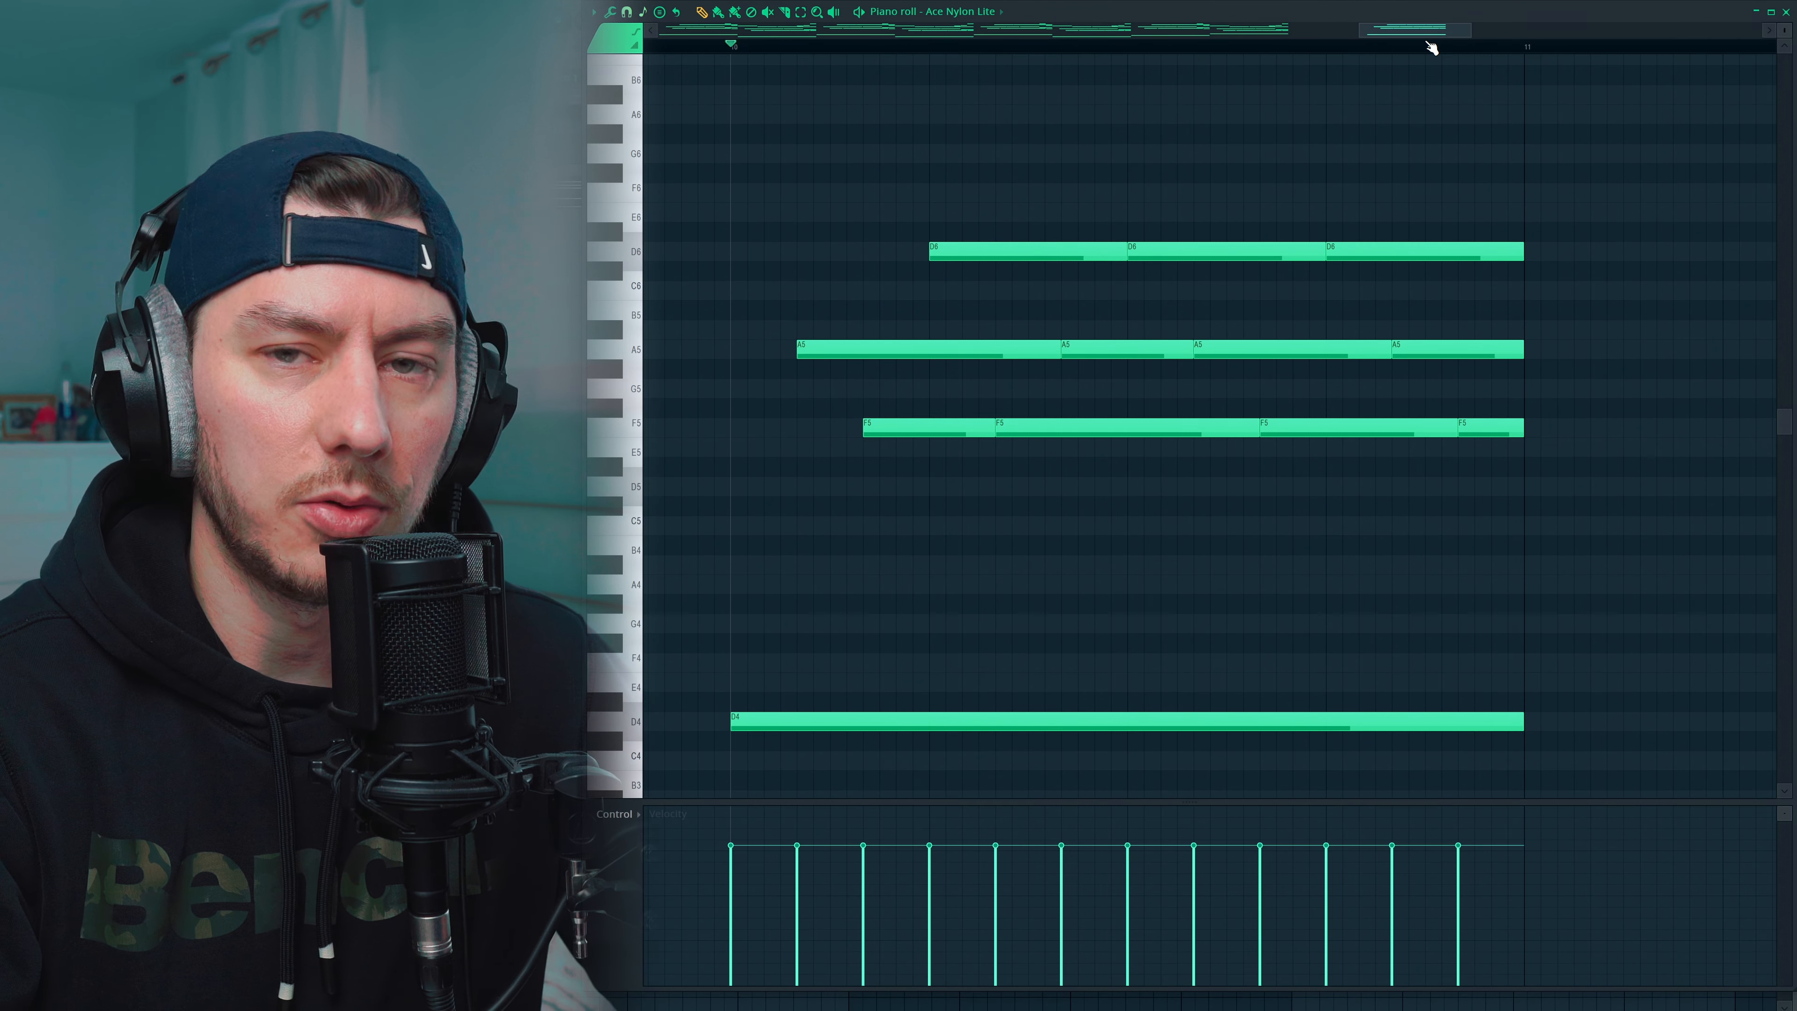
# Select the whole note pattern in bar 10 and duplicate it into bar 11
pyautogui.scroll(-1, 1012, 45)
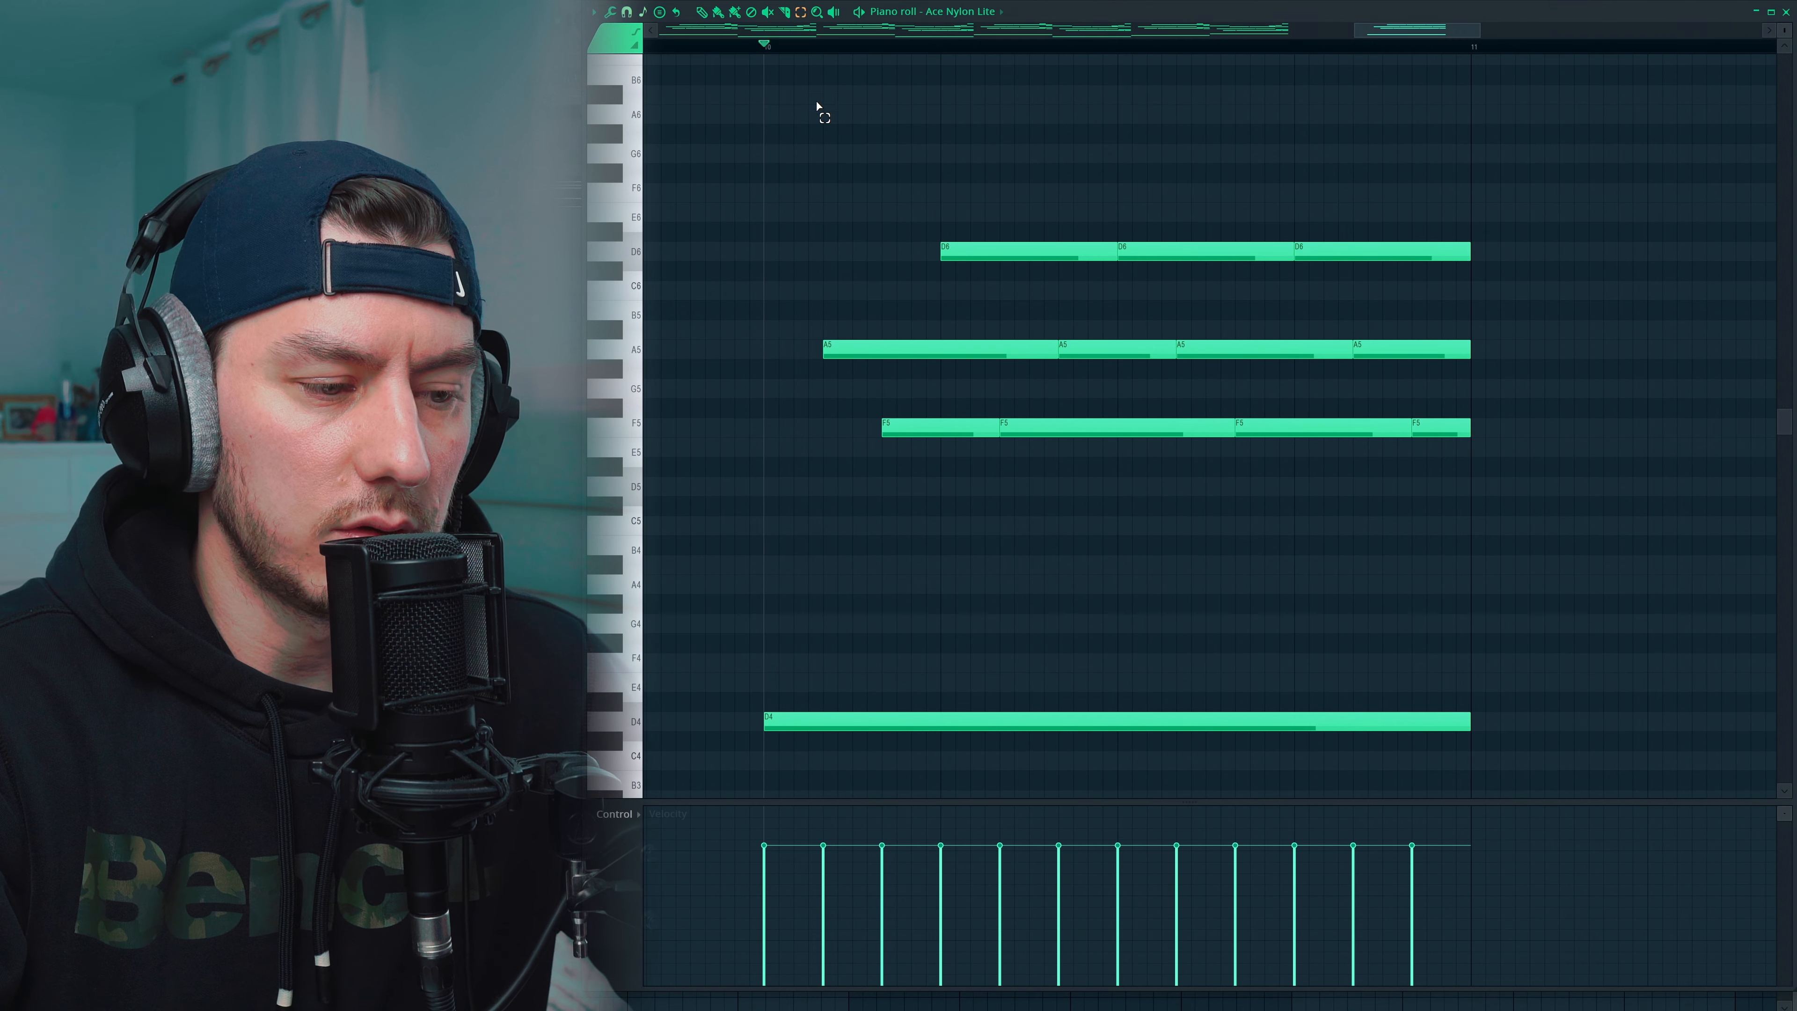
pyautogui.moveTo(817, 106); pyautogui.dragTo(1379, 729)
pyautogui.moveTo(818, 717); pyautogui.dragTo(1504, 707)
pyautogui.moveTo(1470, 30); pyautogui.dragTo(1532, 37)
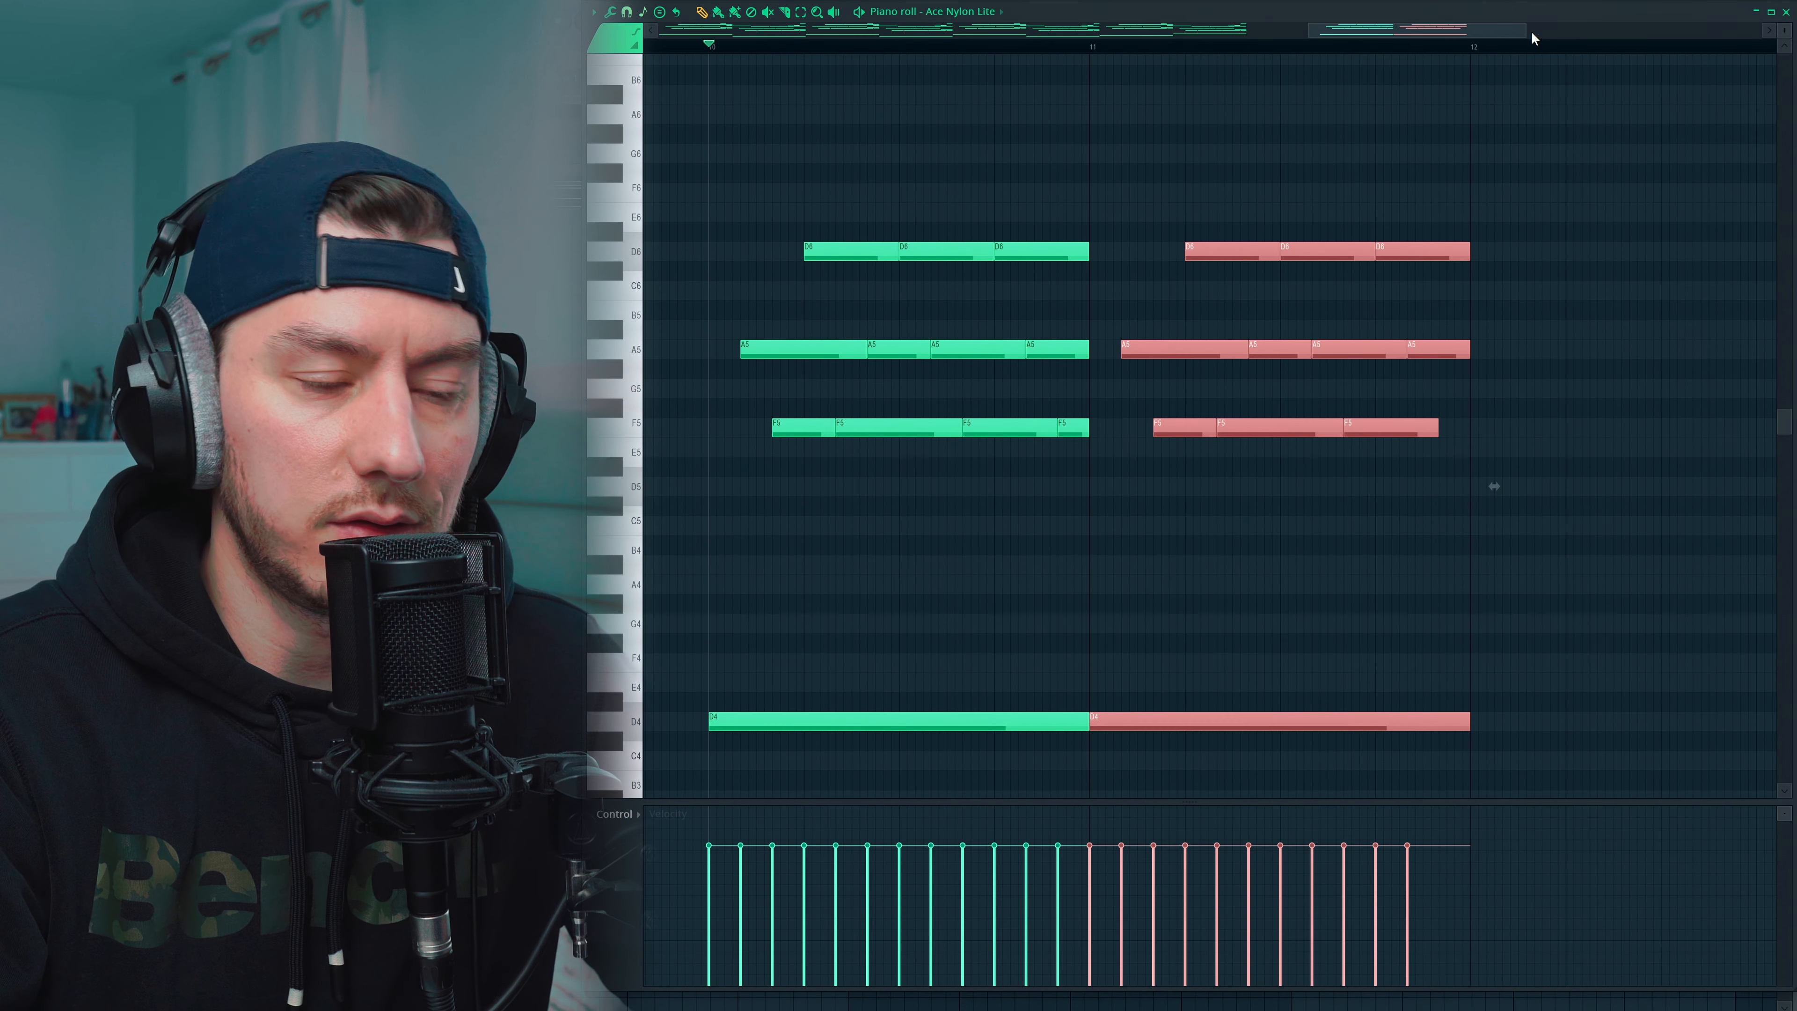
# Transpose the duplicated bar 11 notes down five semitones so their bass note is A3, and play both bars back
pyautogui.scroll(-2, 1511, 234)
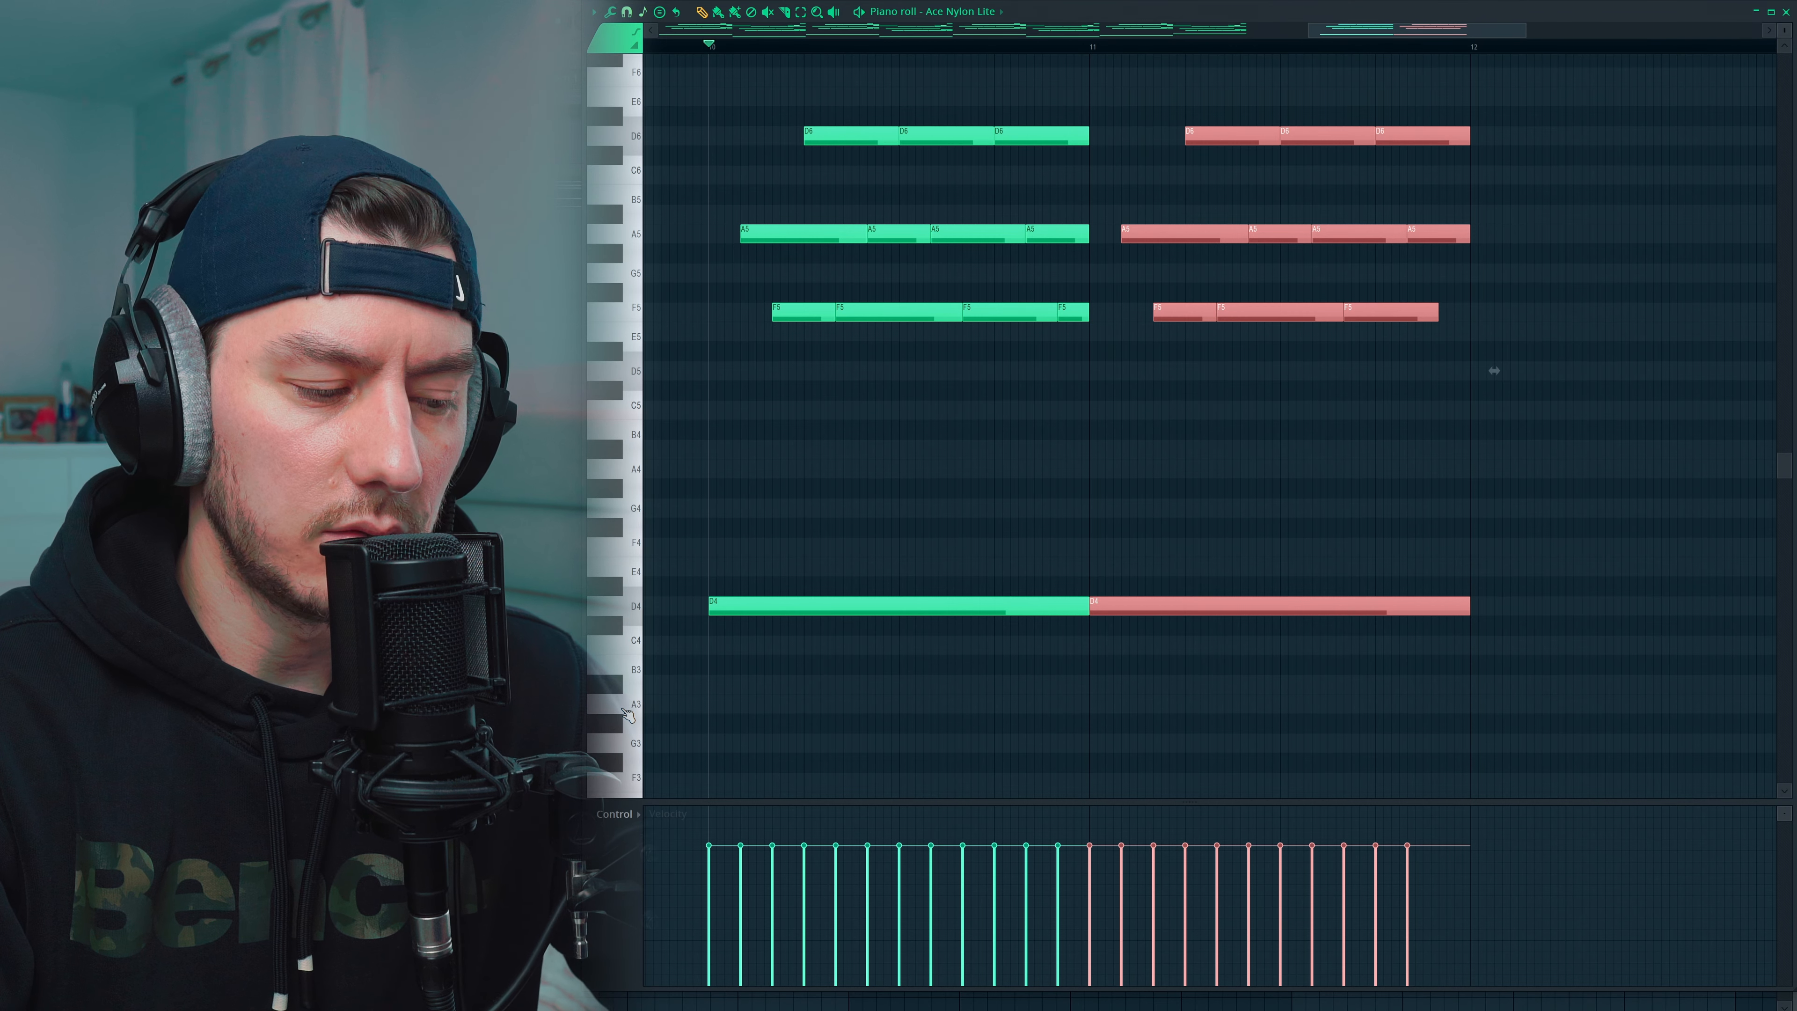
pyautogui.hotkey('shift', 'Down')
pyautogui.hotkey('shift', 'Down')
pyautogui.hotkey('shift', 'Down')
pyautogui.hotkey('shift', 'Down')
pyautogui.hotkey('shift', 'Down')
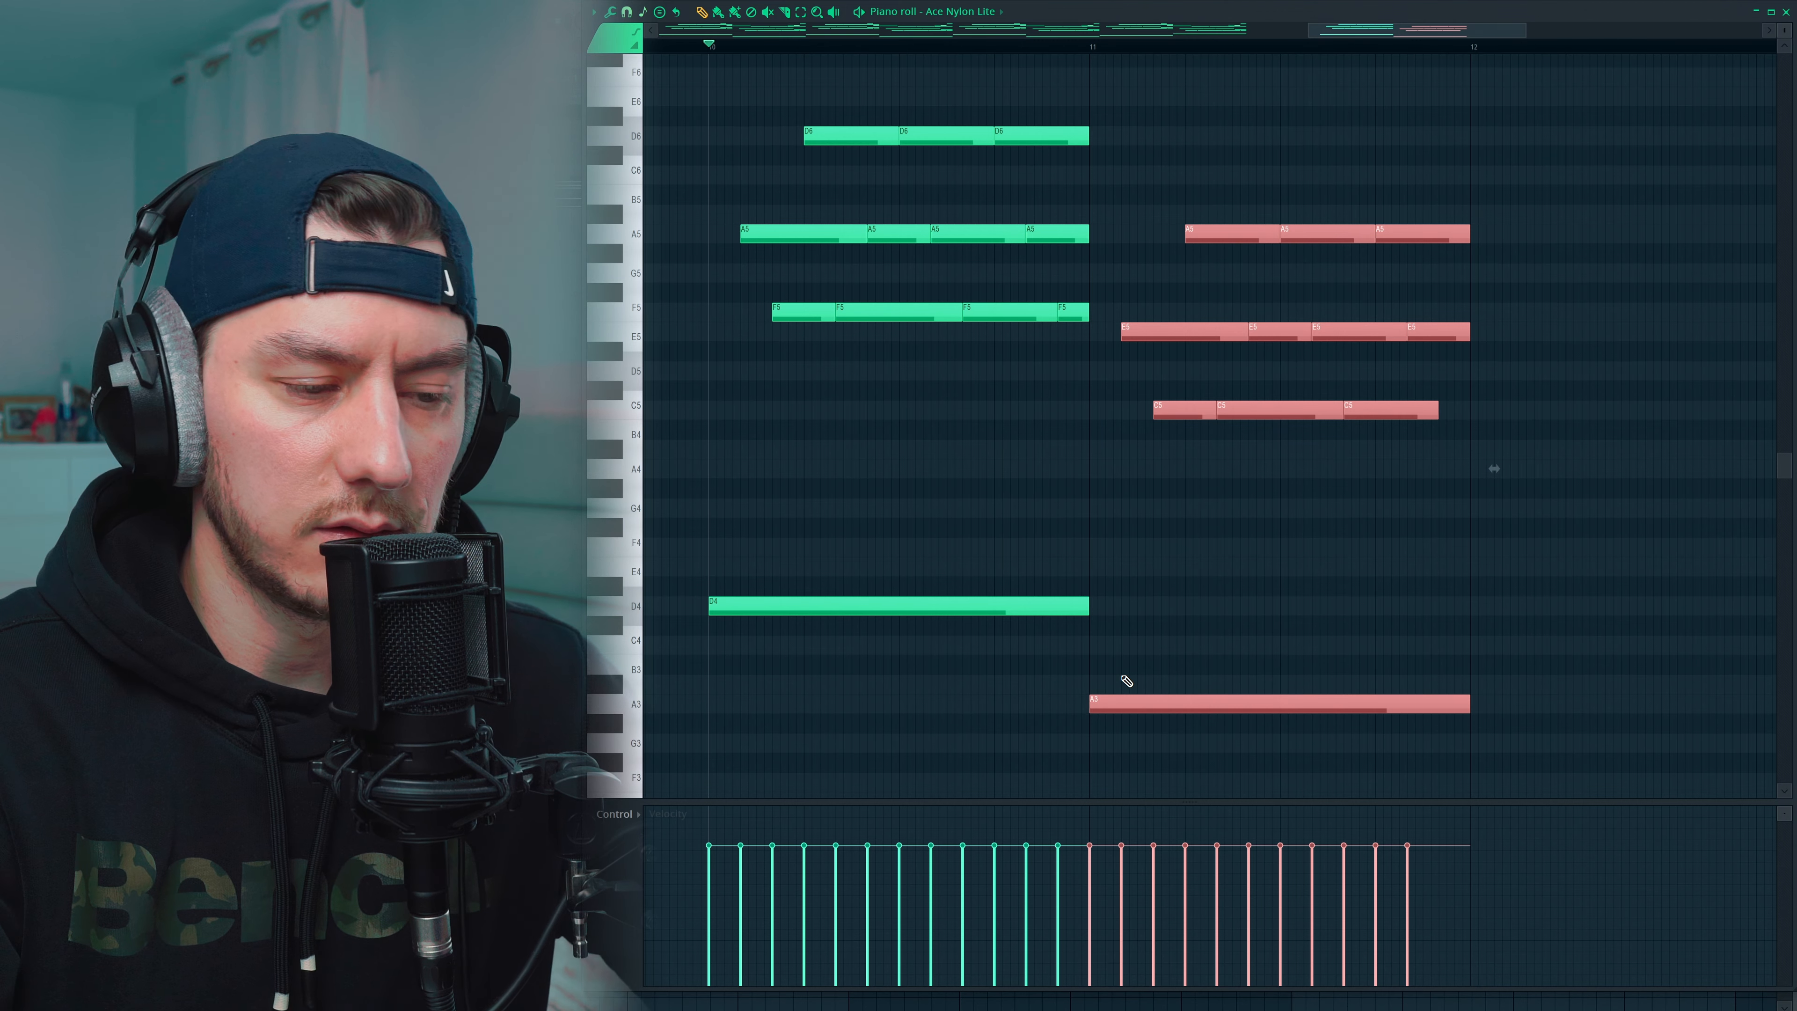
pyautogui.press('space')
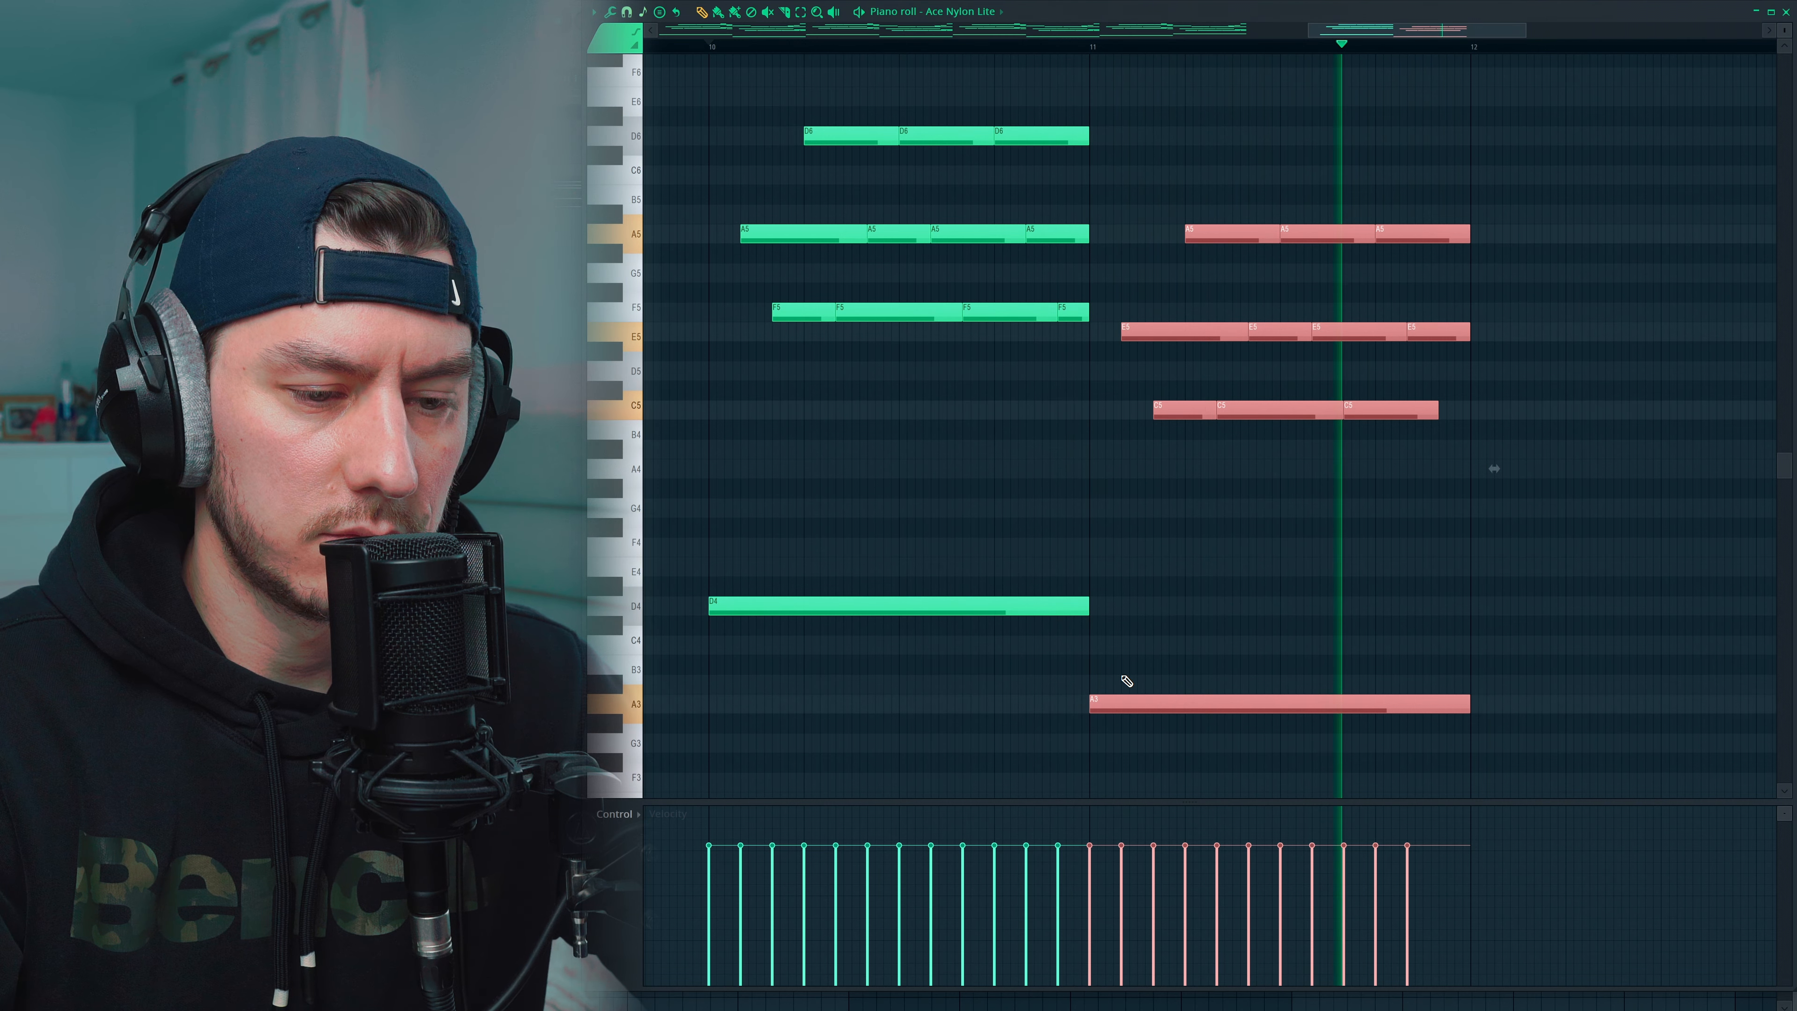
pyautogui.press('space')
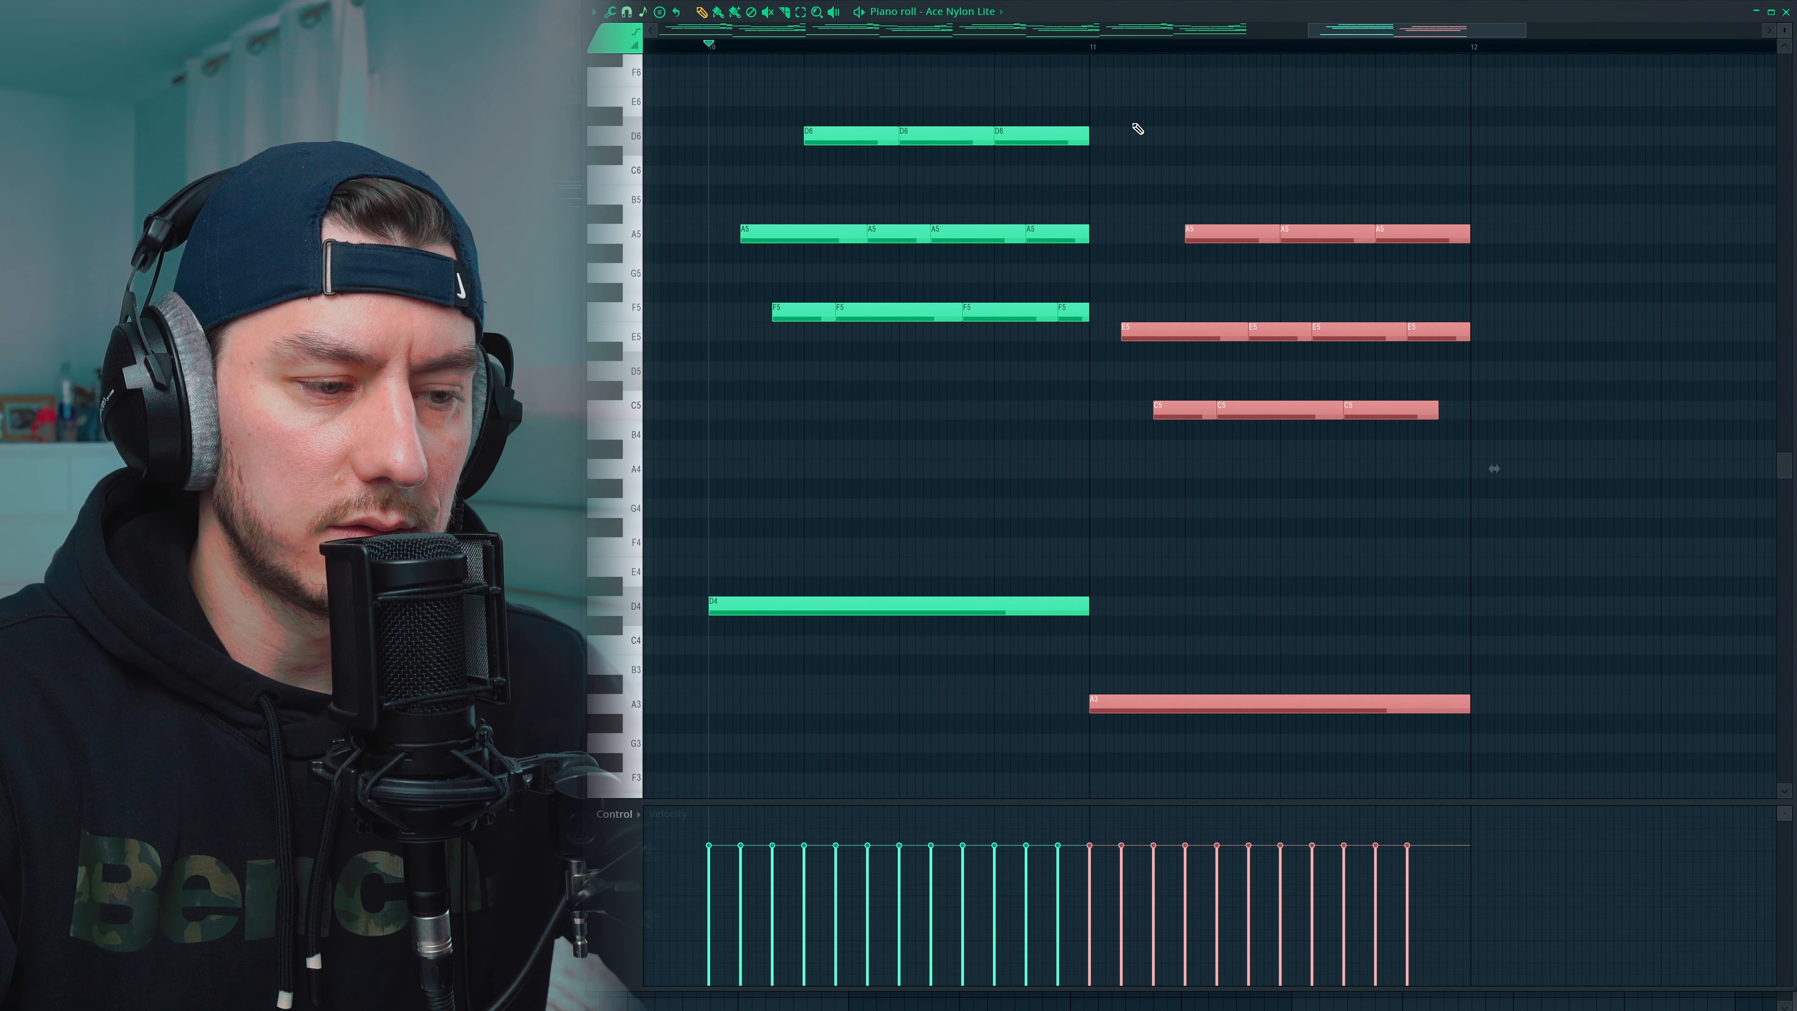
# Lower the last F5 note in bar 10 to E5, end bar 11 with a short D5 note, and play both bars back
pyautogui.doubleClick(801, 12)
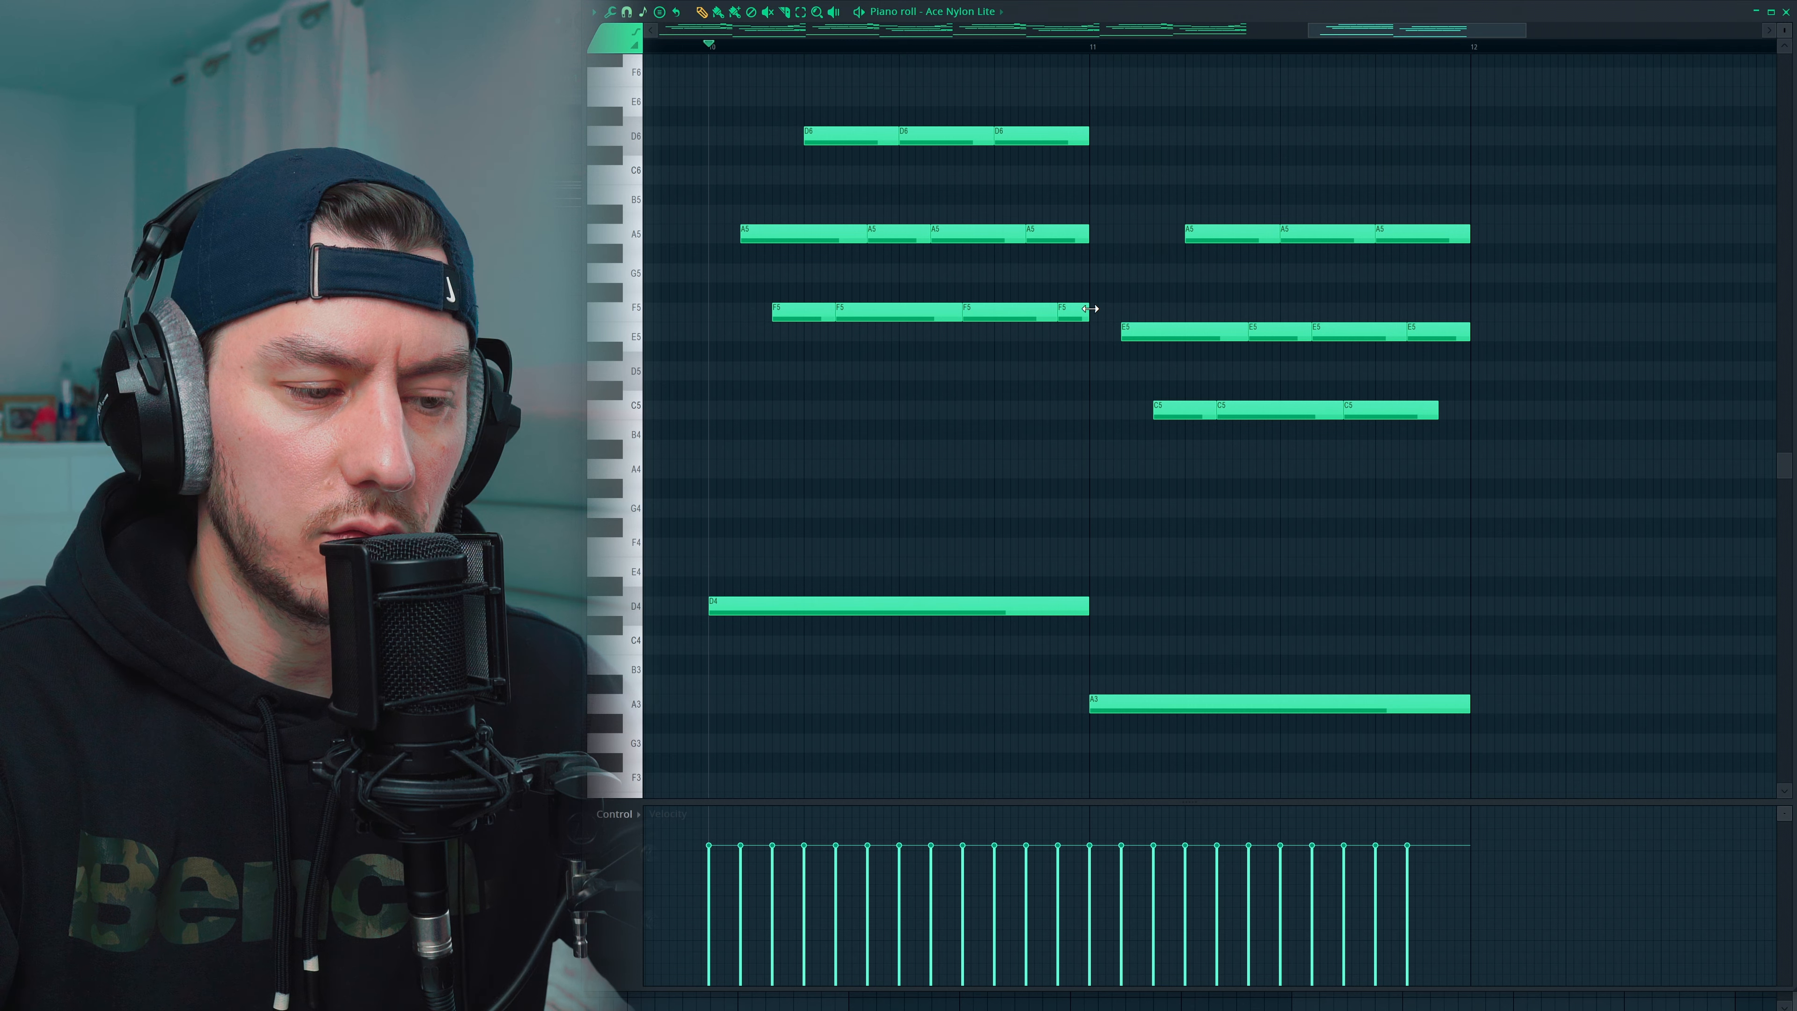
pyautogui.moveTo(1076, 312); pyautogui.dragTo(1082, 336)
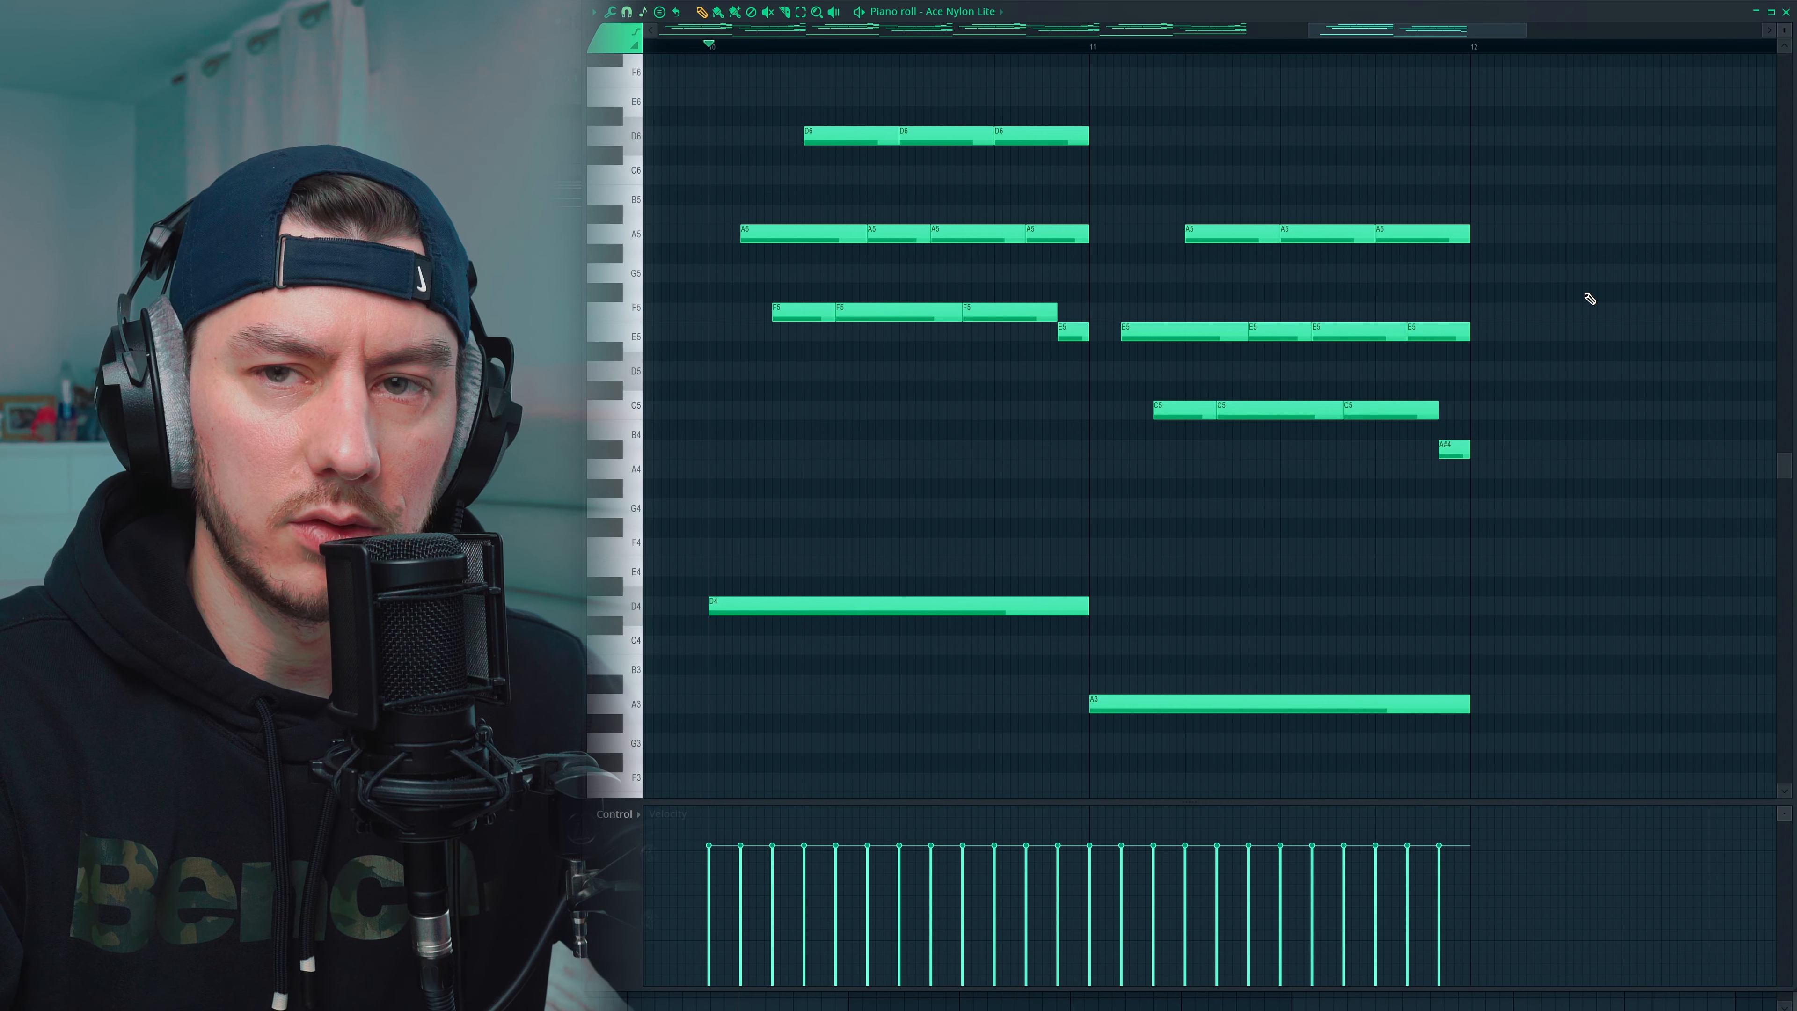
pyautogui.press('space')
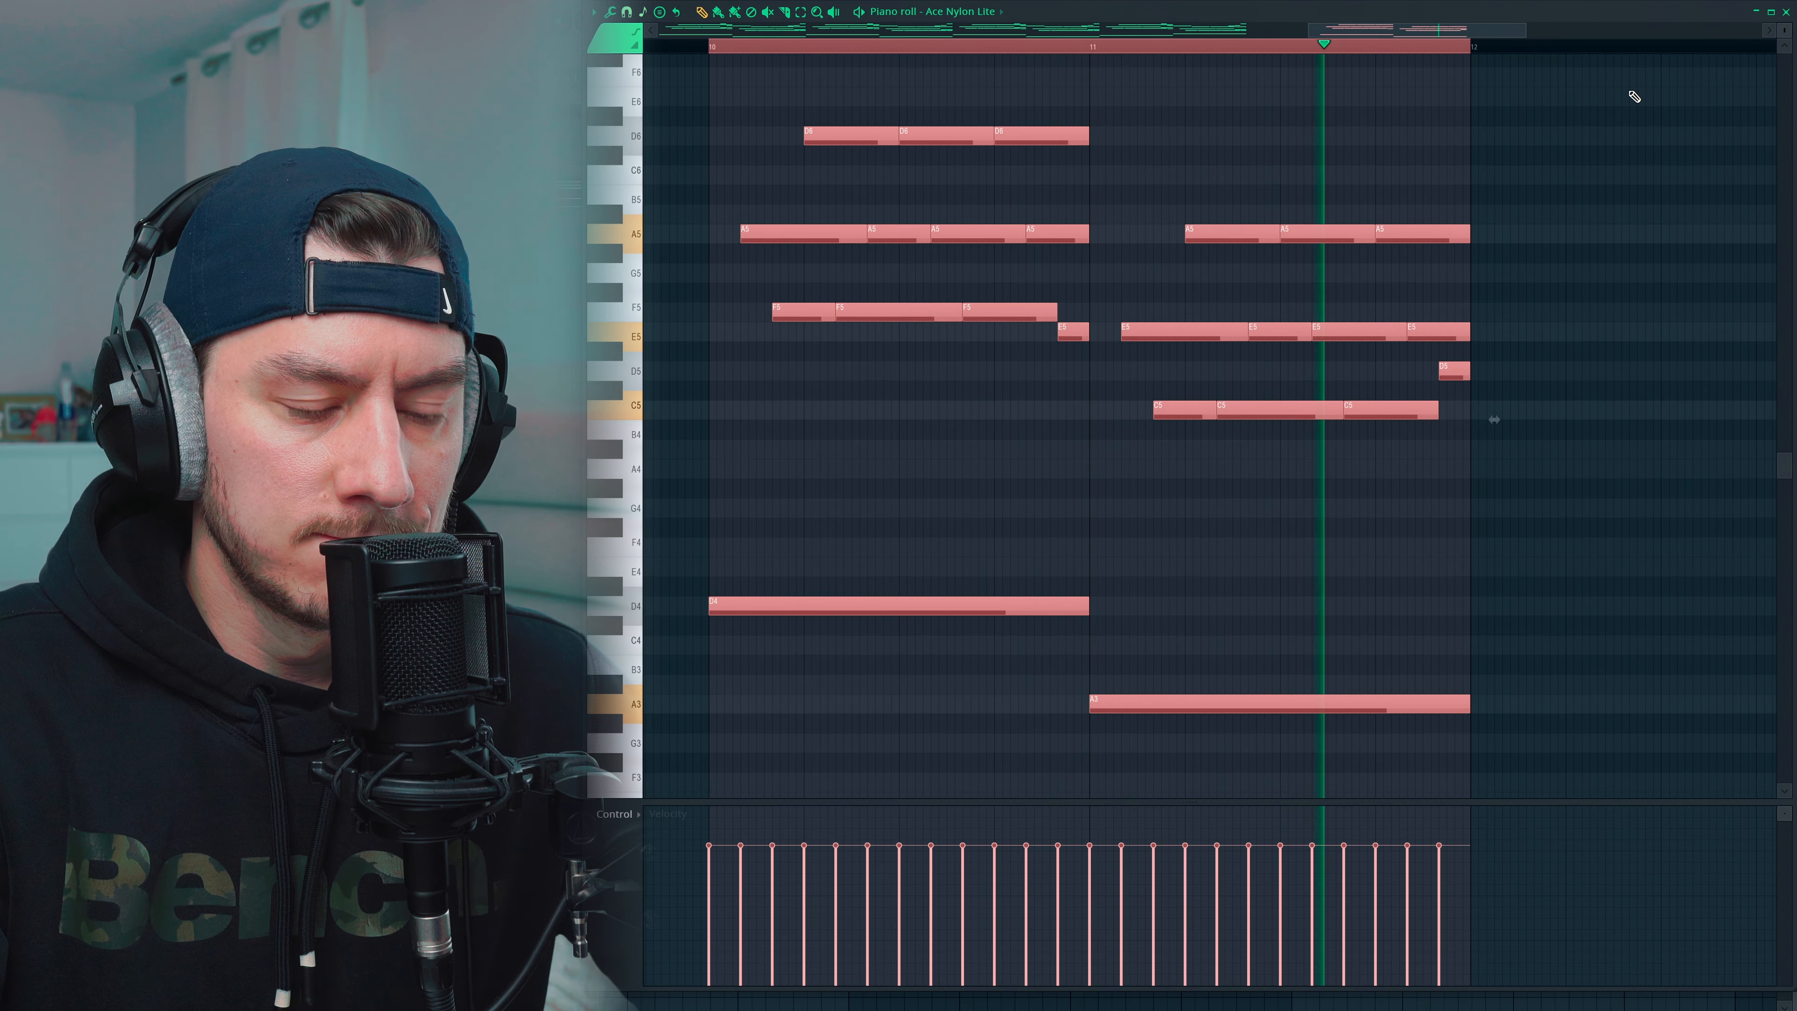
pyautogui.press('space')
pyautogui.click(1145, 376)
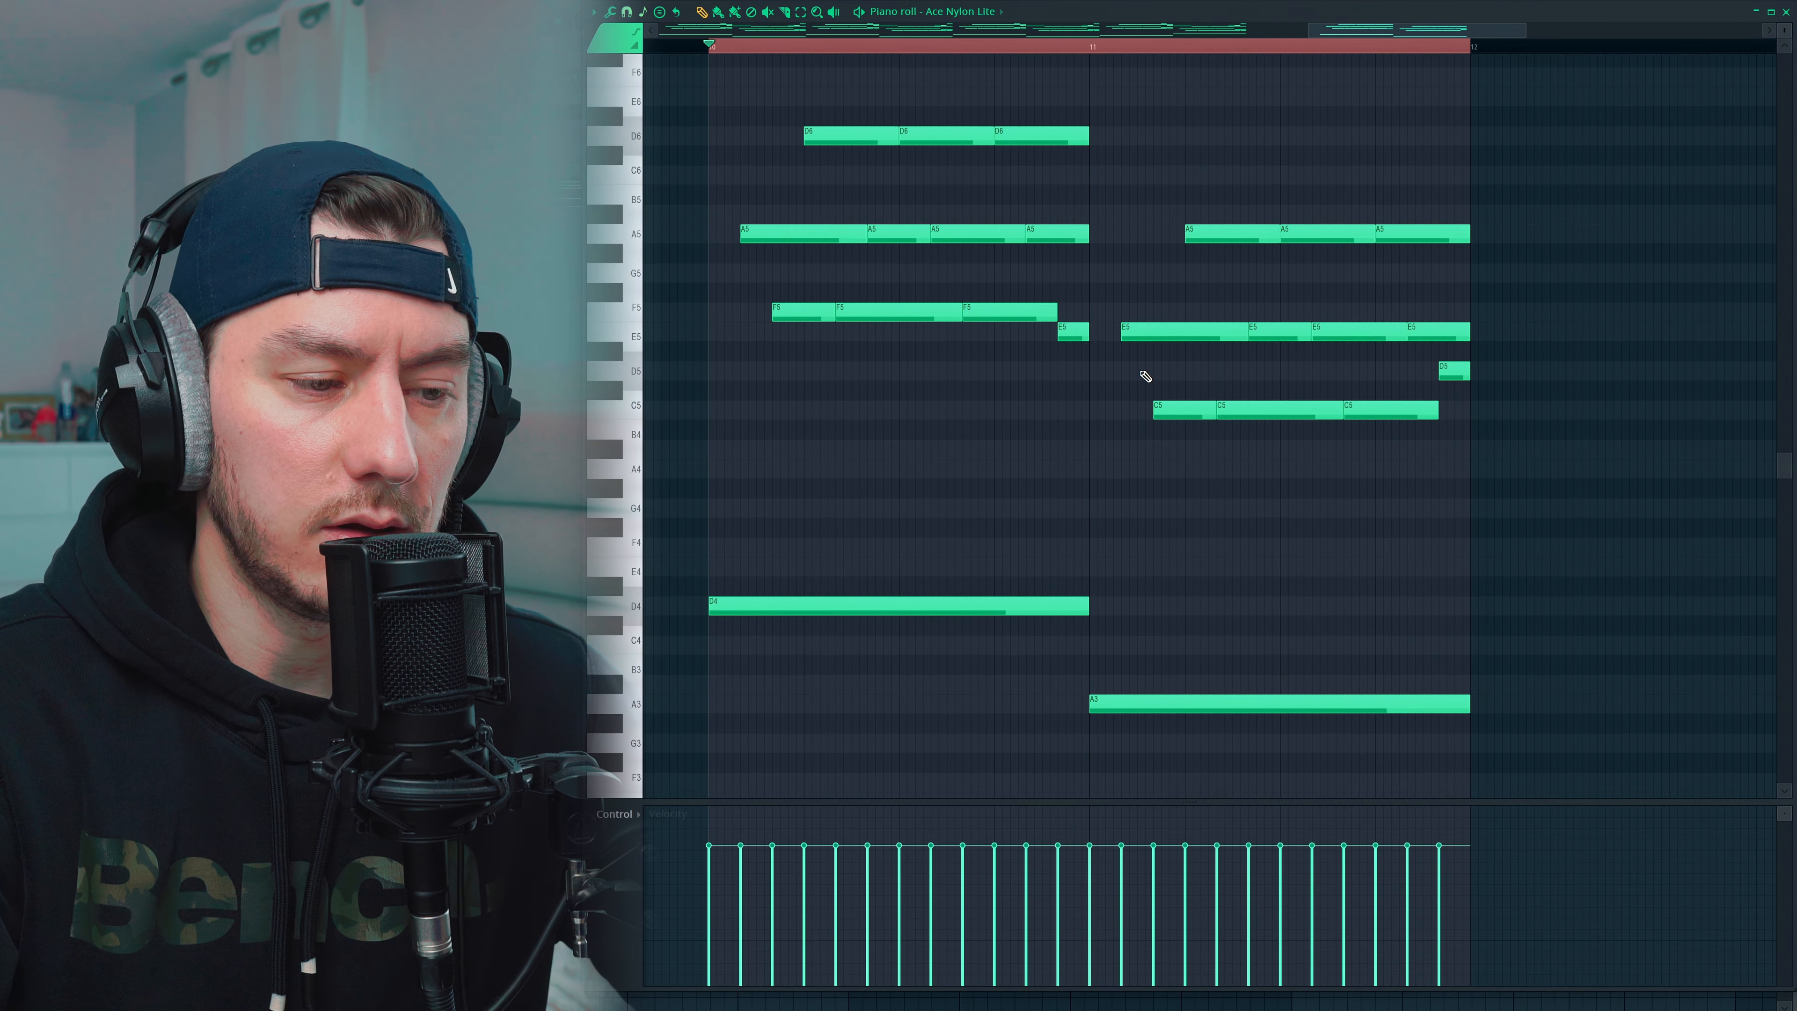
# Add short E6, C6 and B5 melody notes around the ends of bars 10 and 11 and play the result back
pyautogui.hscroll(-1, 1026, 82)
pyautogui.click(1109, 97)
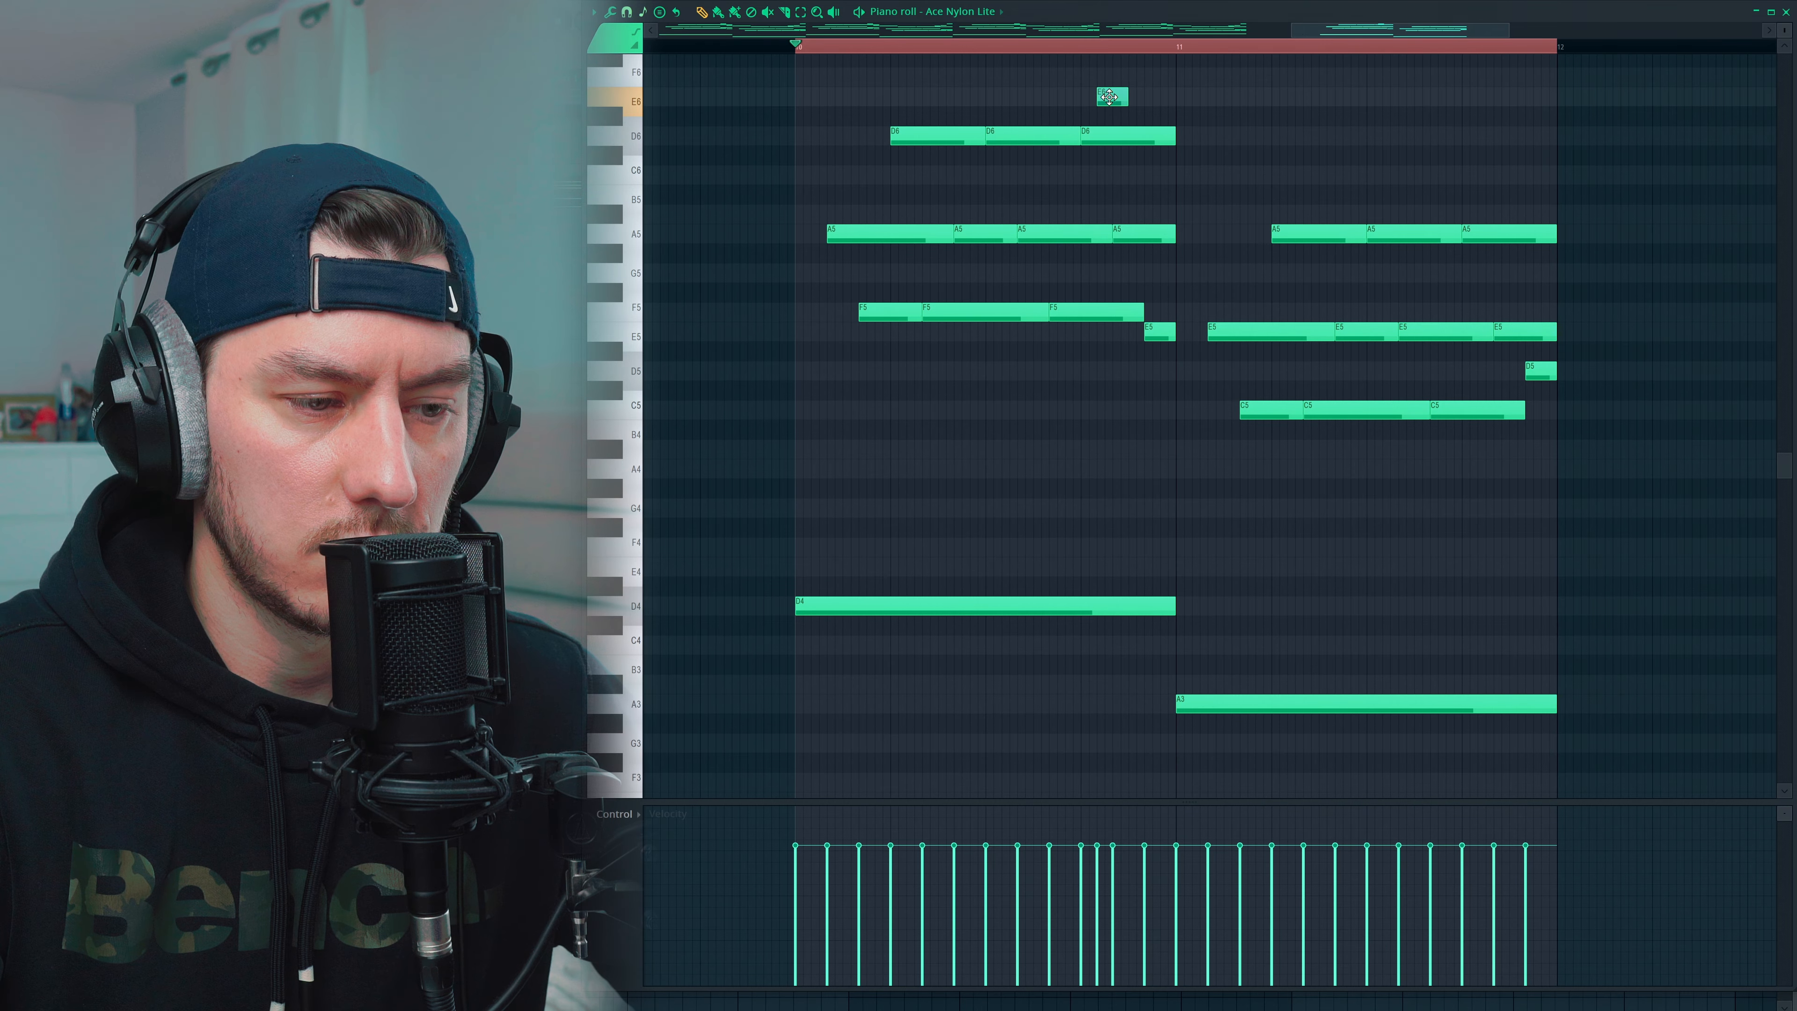
pyautogui.click(1500, 97)
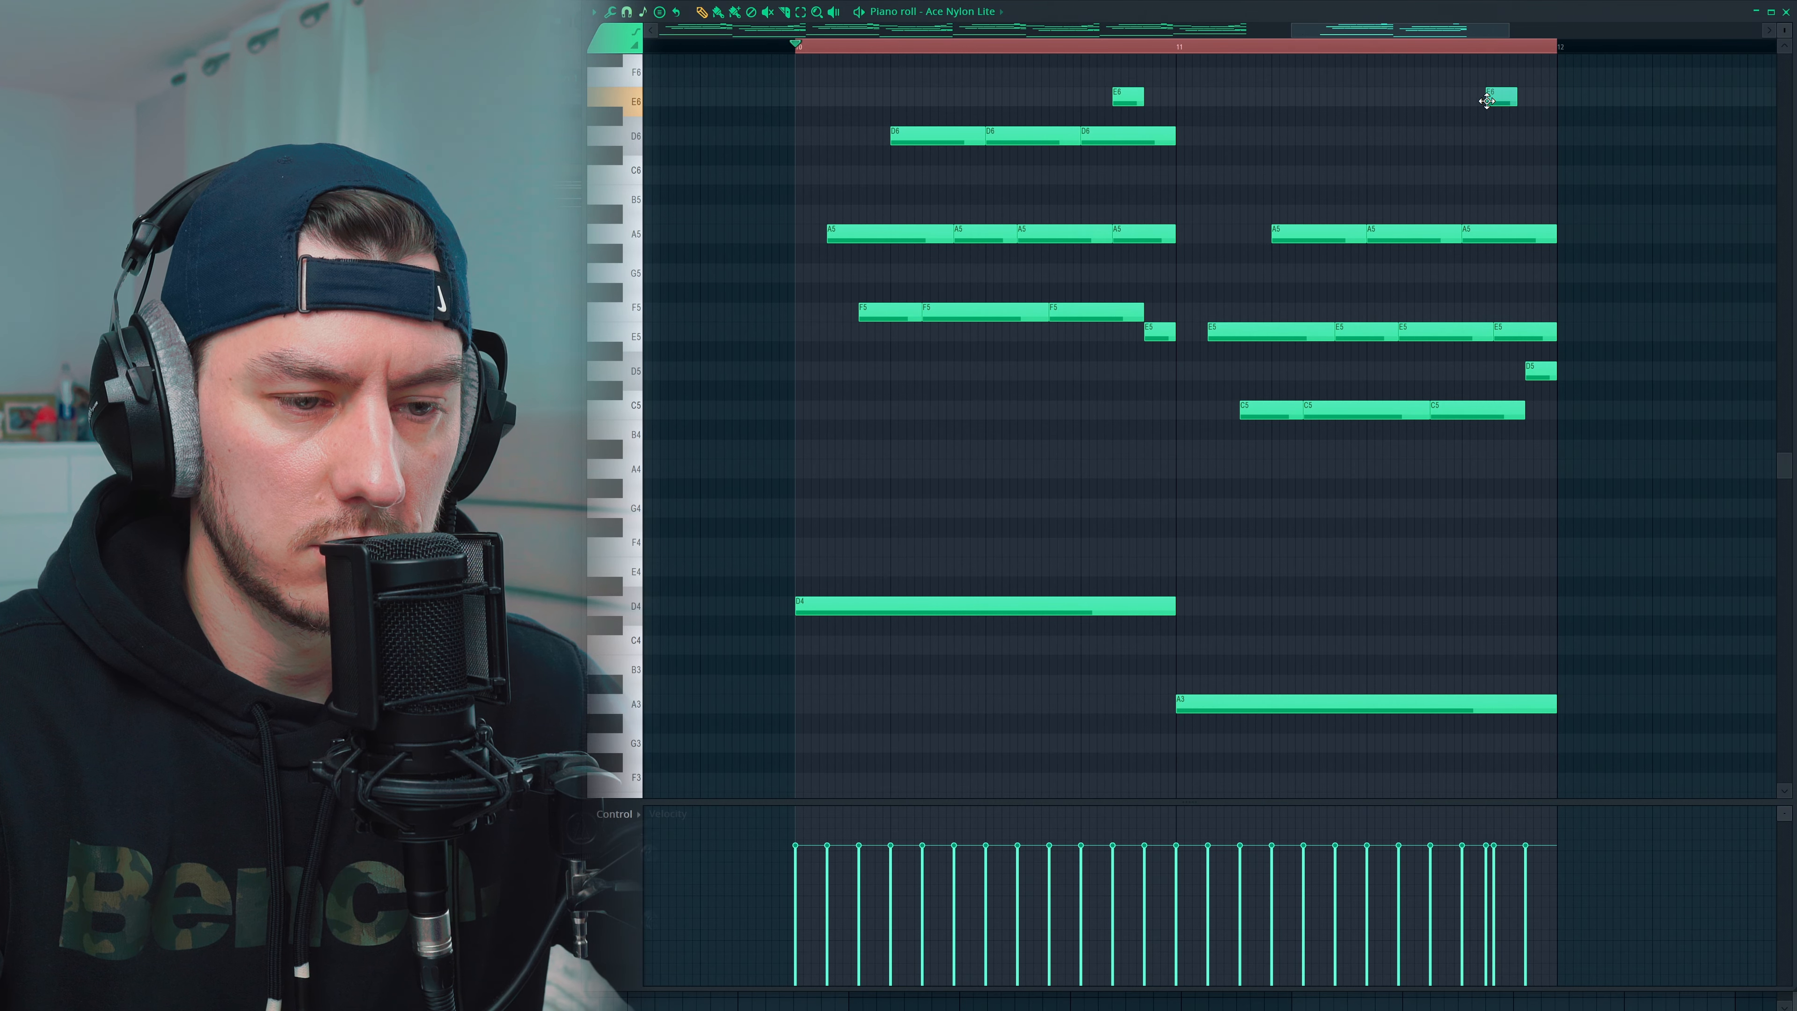
pyautogui.click(1129, 171)
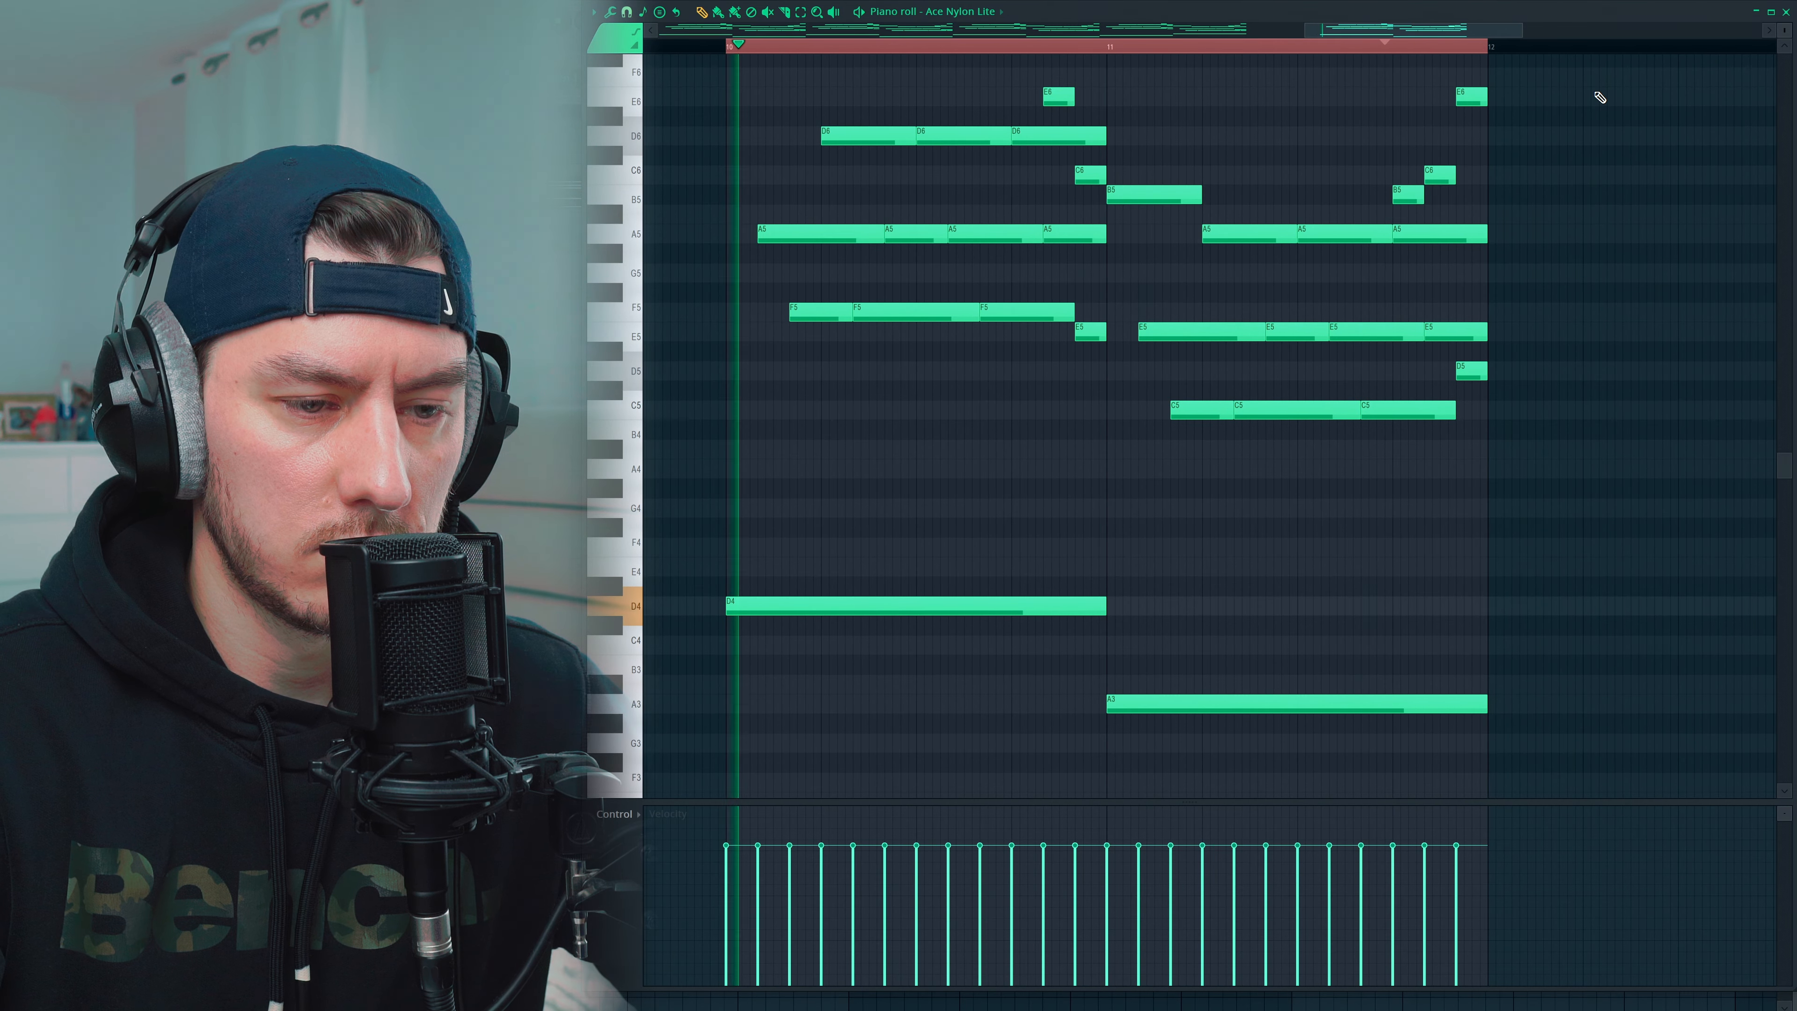
pyautogui.press('space')
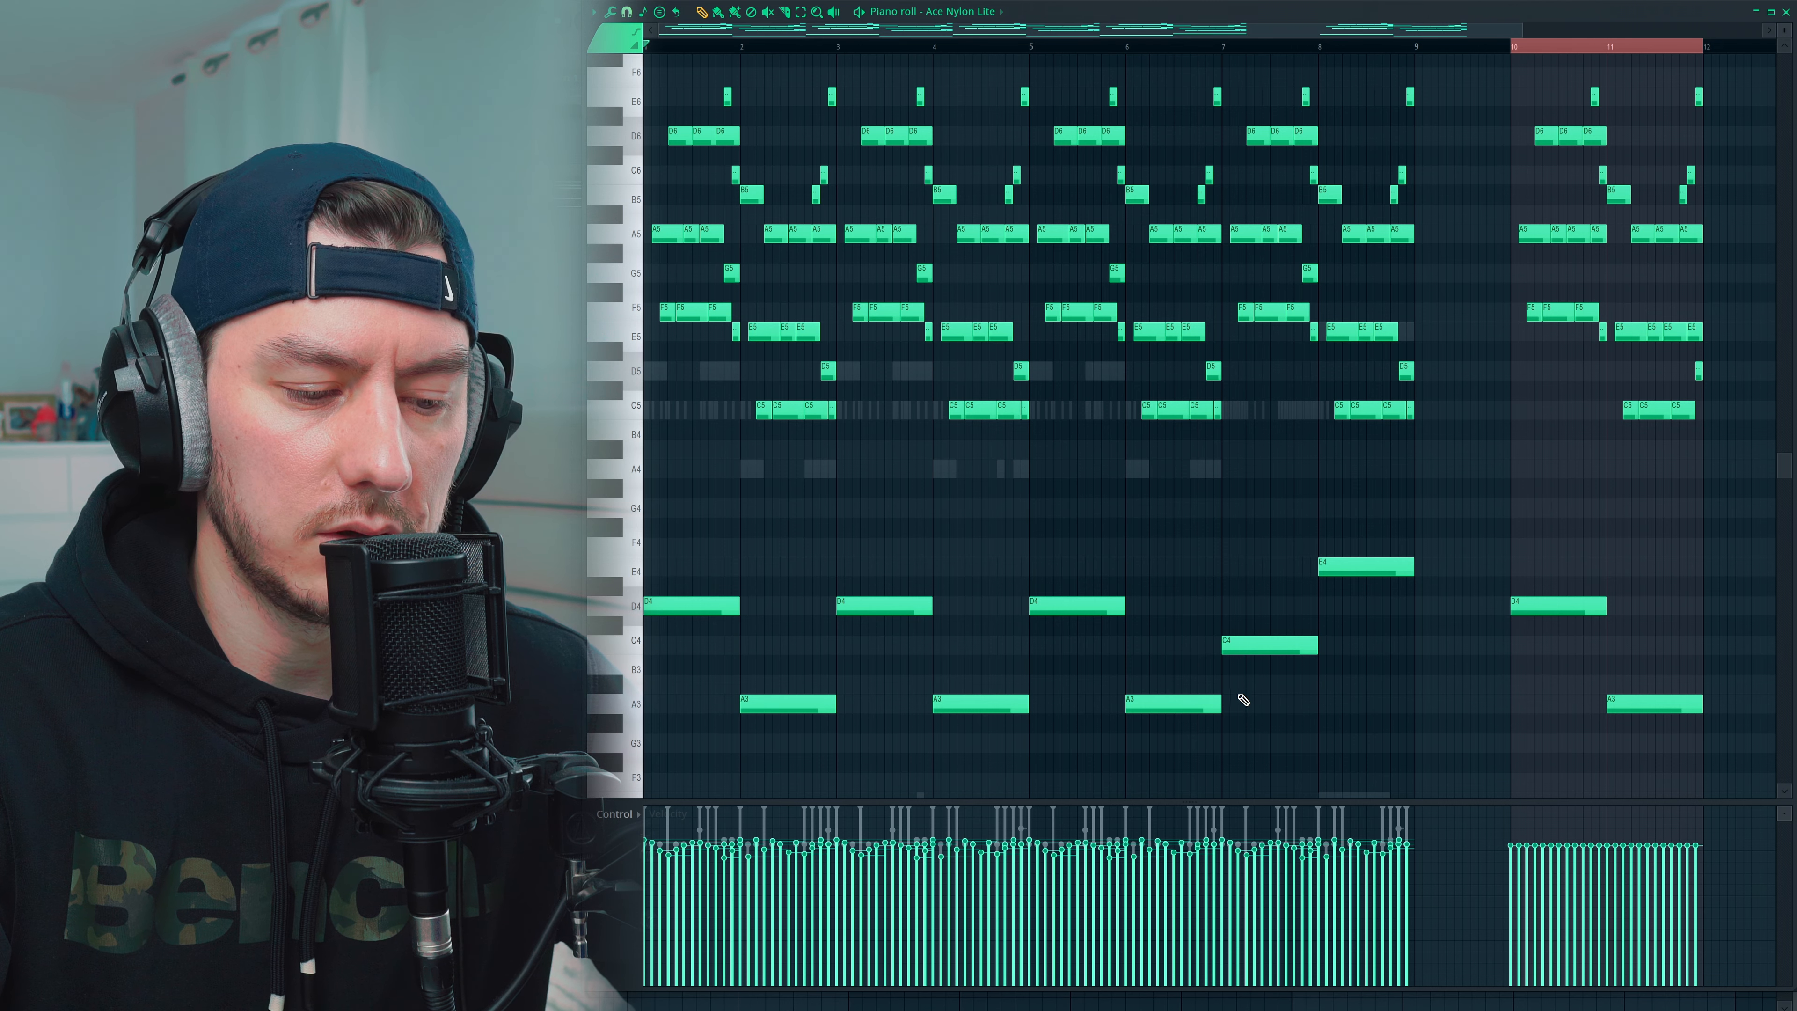
pyautogui.moveTo(1247, 641)
pyautogui.mouseDown()
pyautogui.moveTo(1255, 602)
pyautogui.moveTo(1247, 650)
pyautogui.mouseUp()
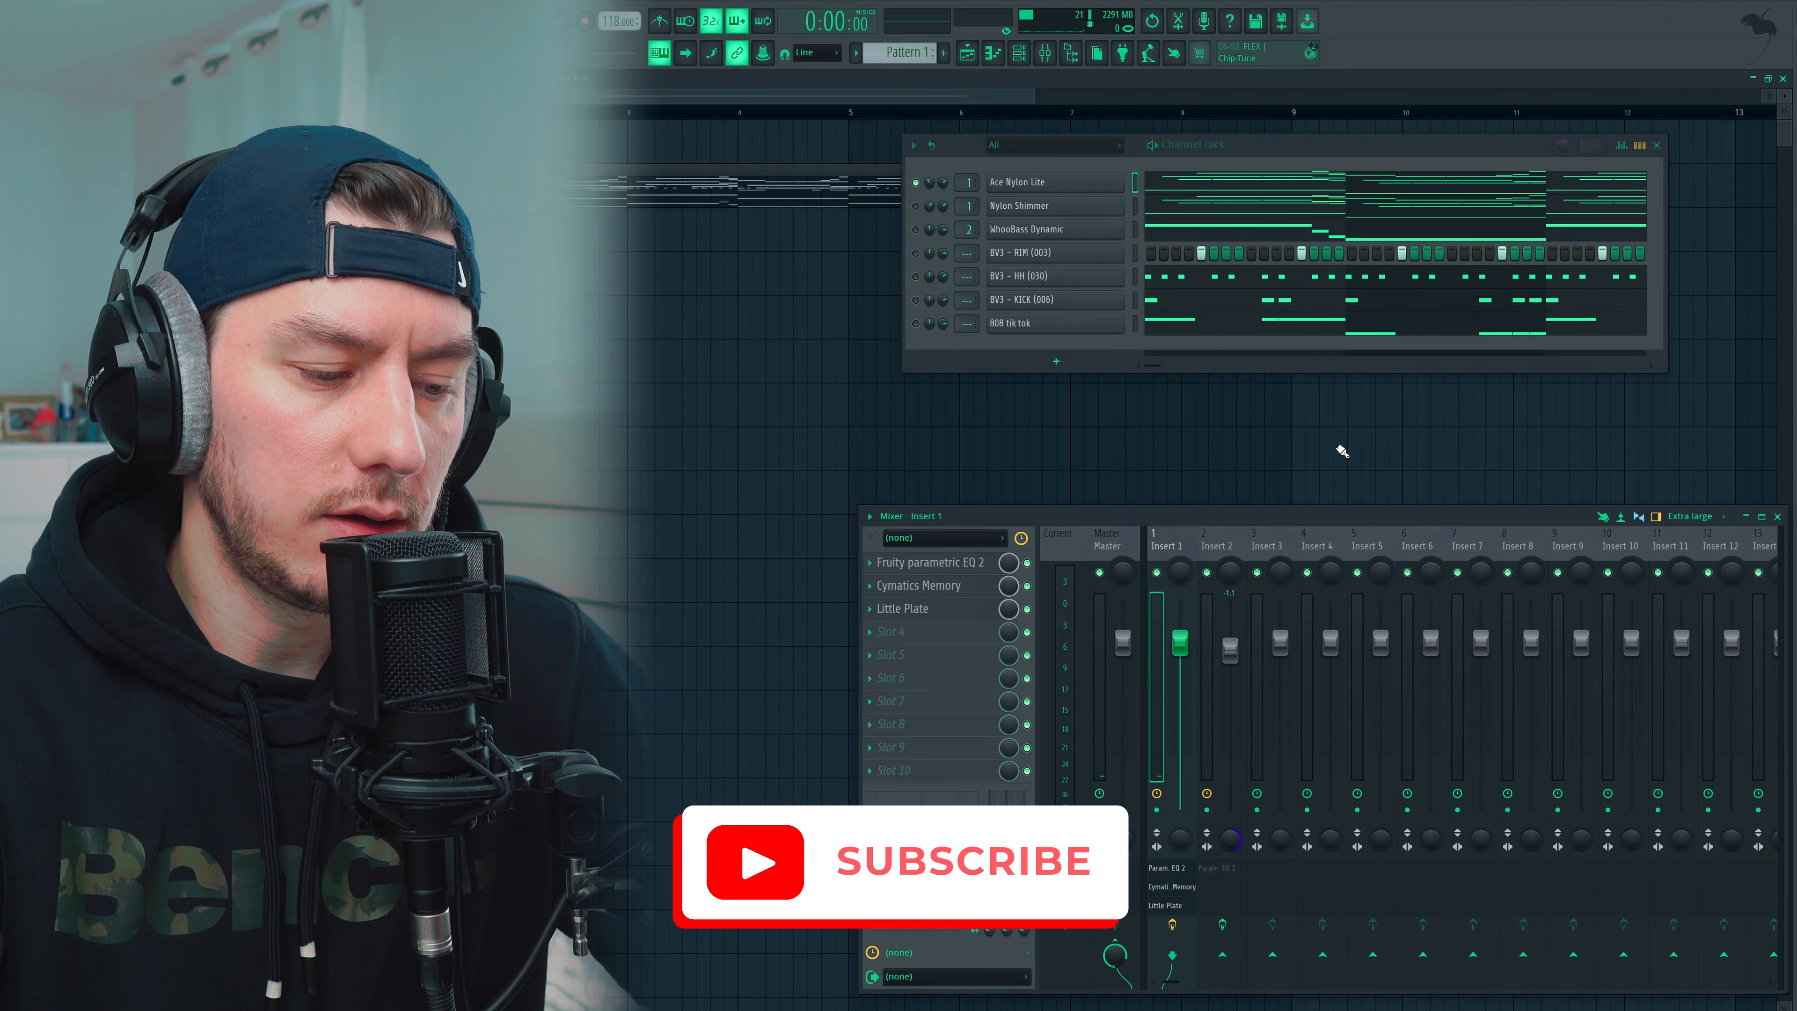
# Examine the low-cut curve in Fruity Parametric EQ 2 on Insert 1 and close the equalizer
pyautogui.click(980, 563)
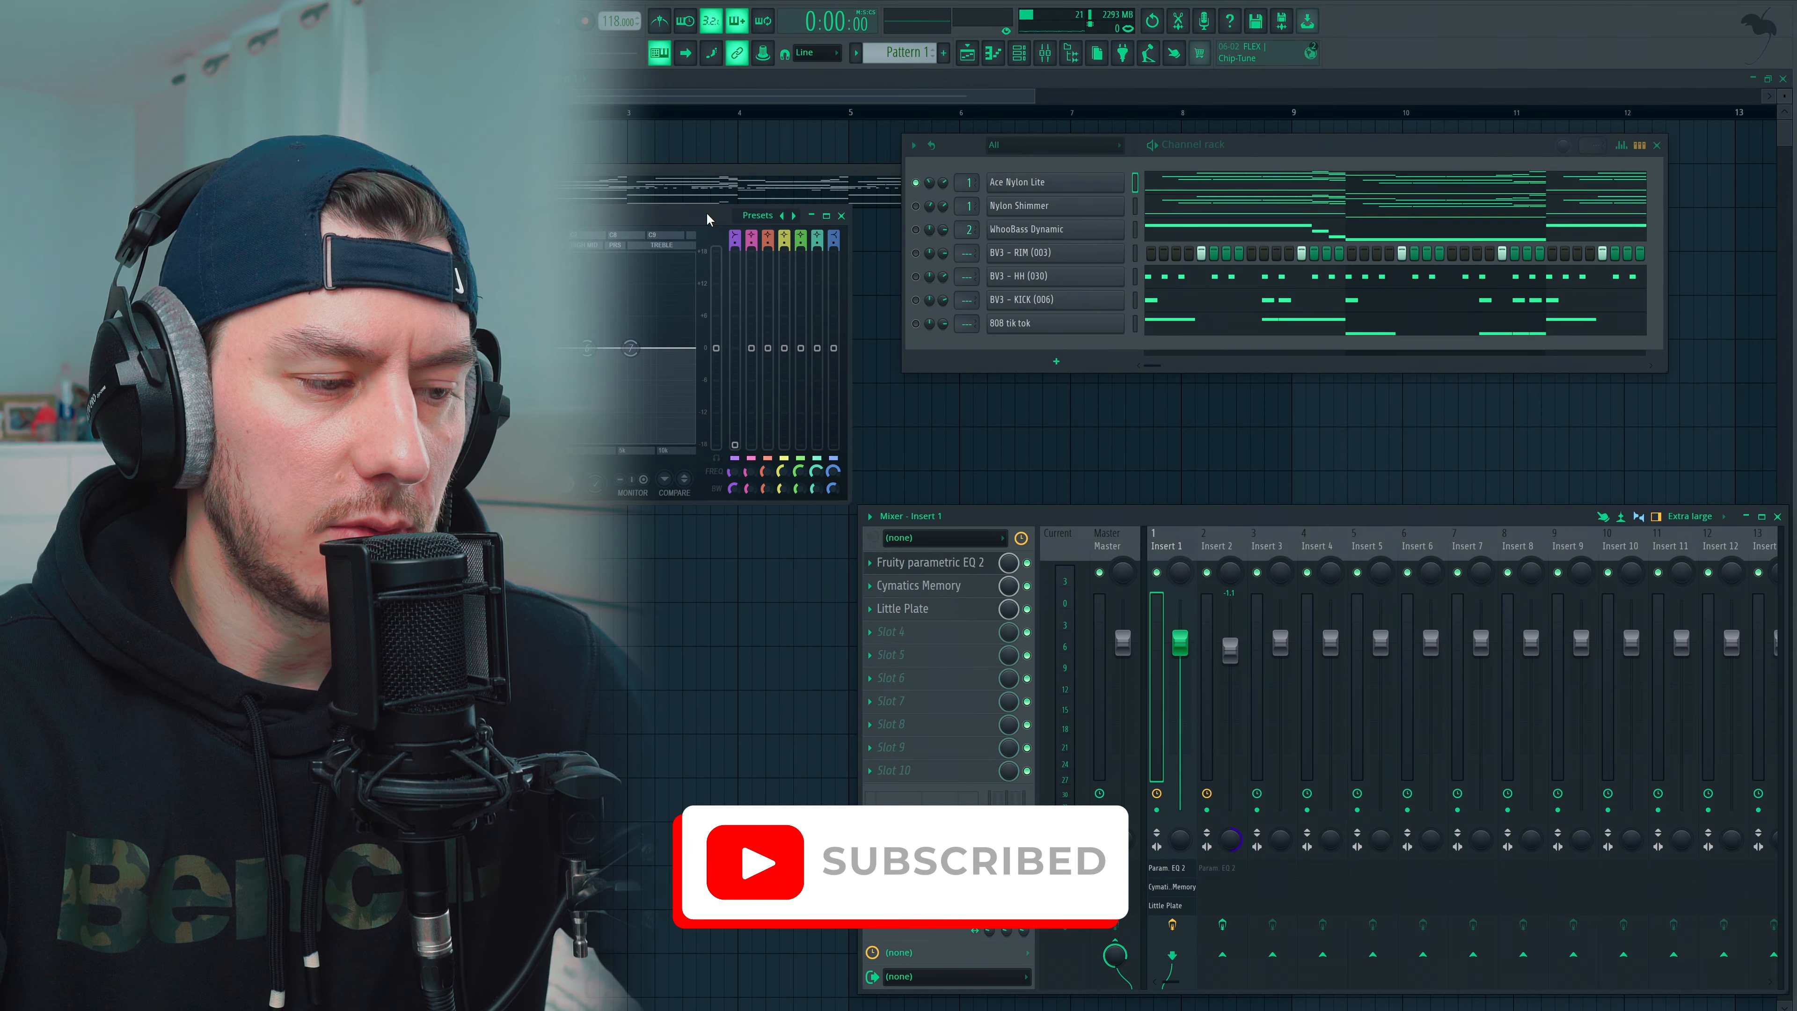
pyautogui.moveTo(627, 222); pyautogui.dragTo(1221, 166)
pyautogui.click(1658, 146)
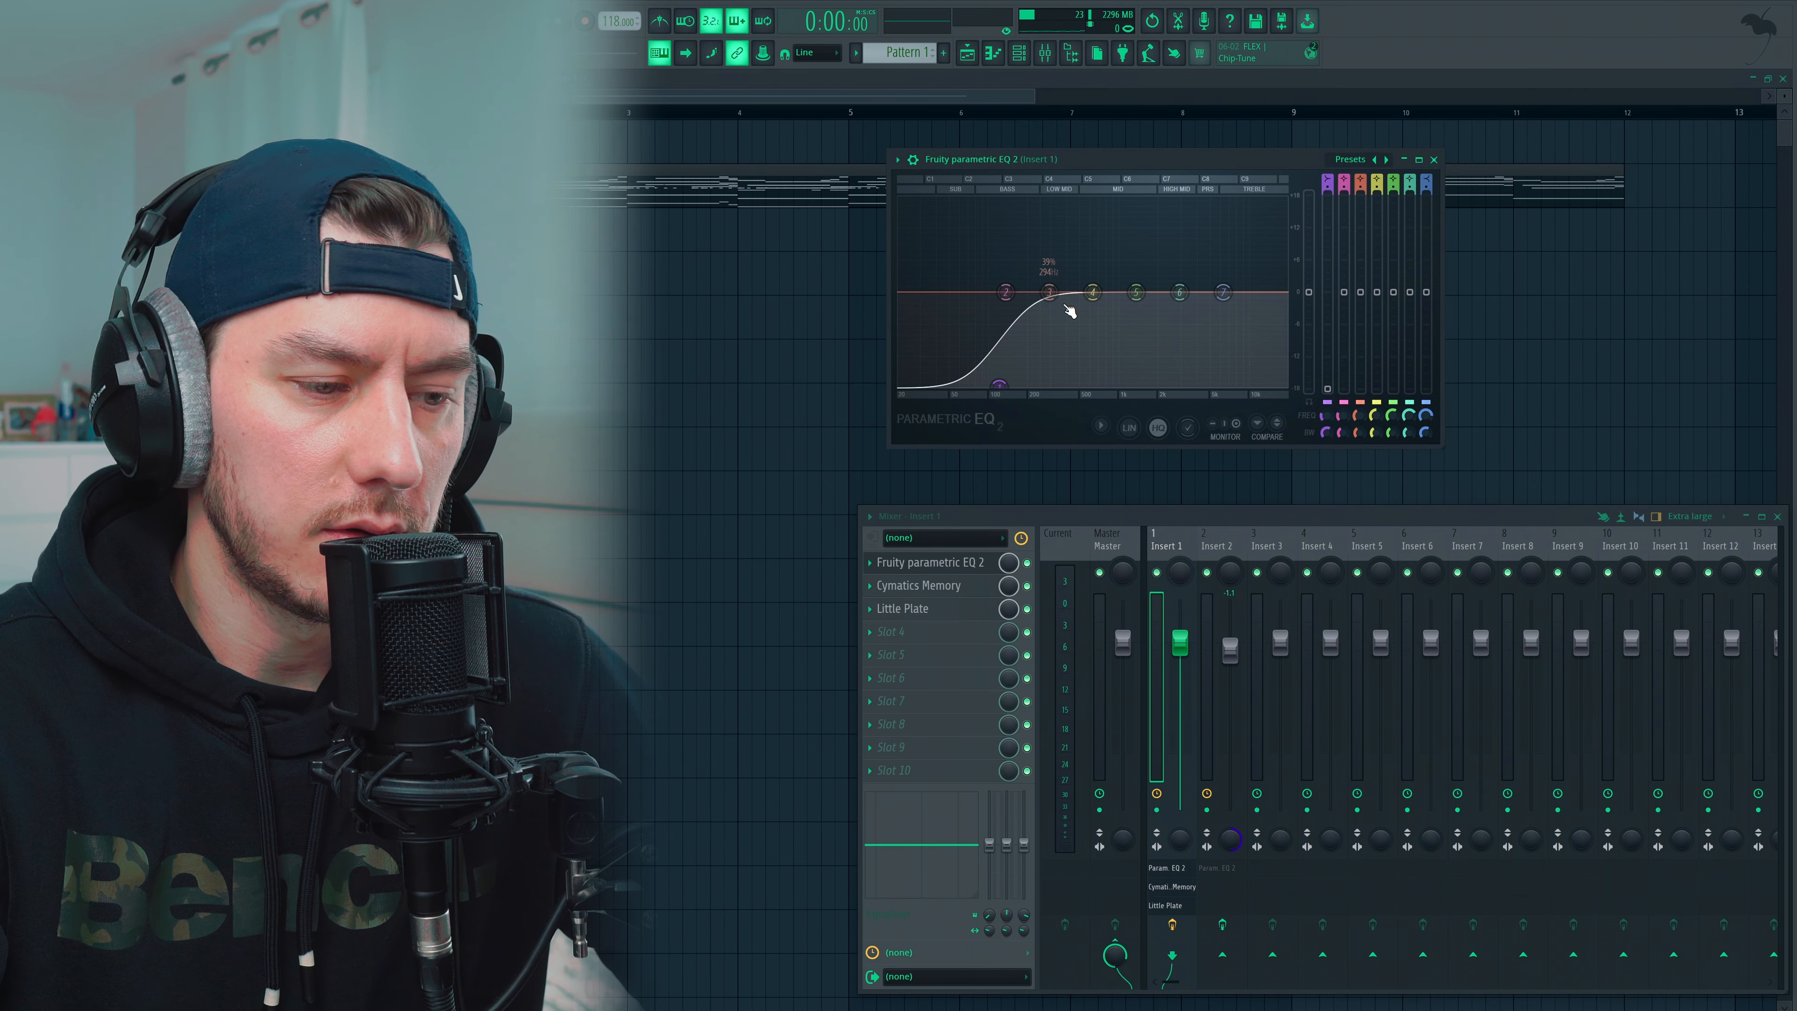
pyautogui.click(1435, 159)
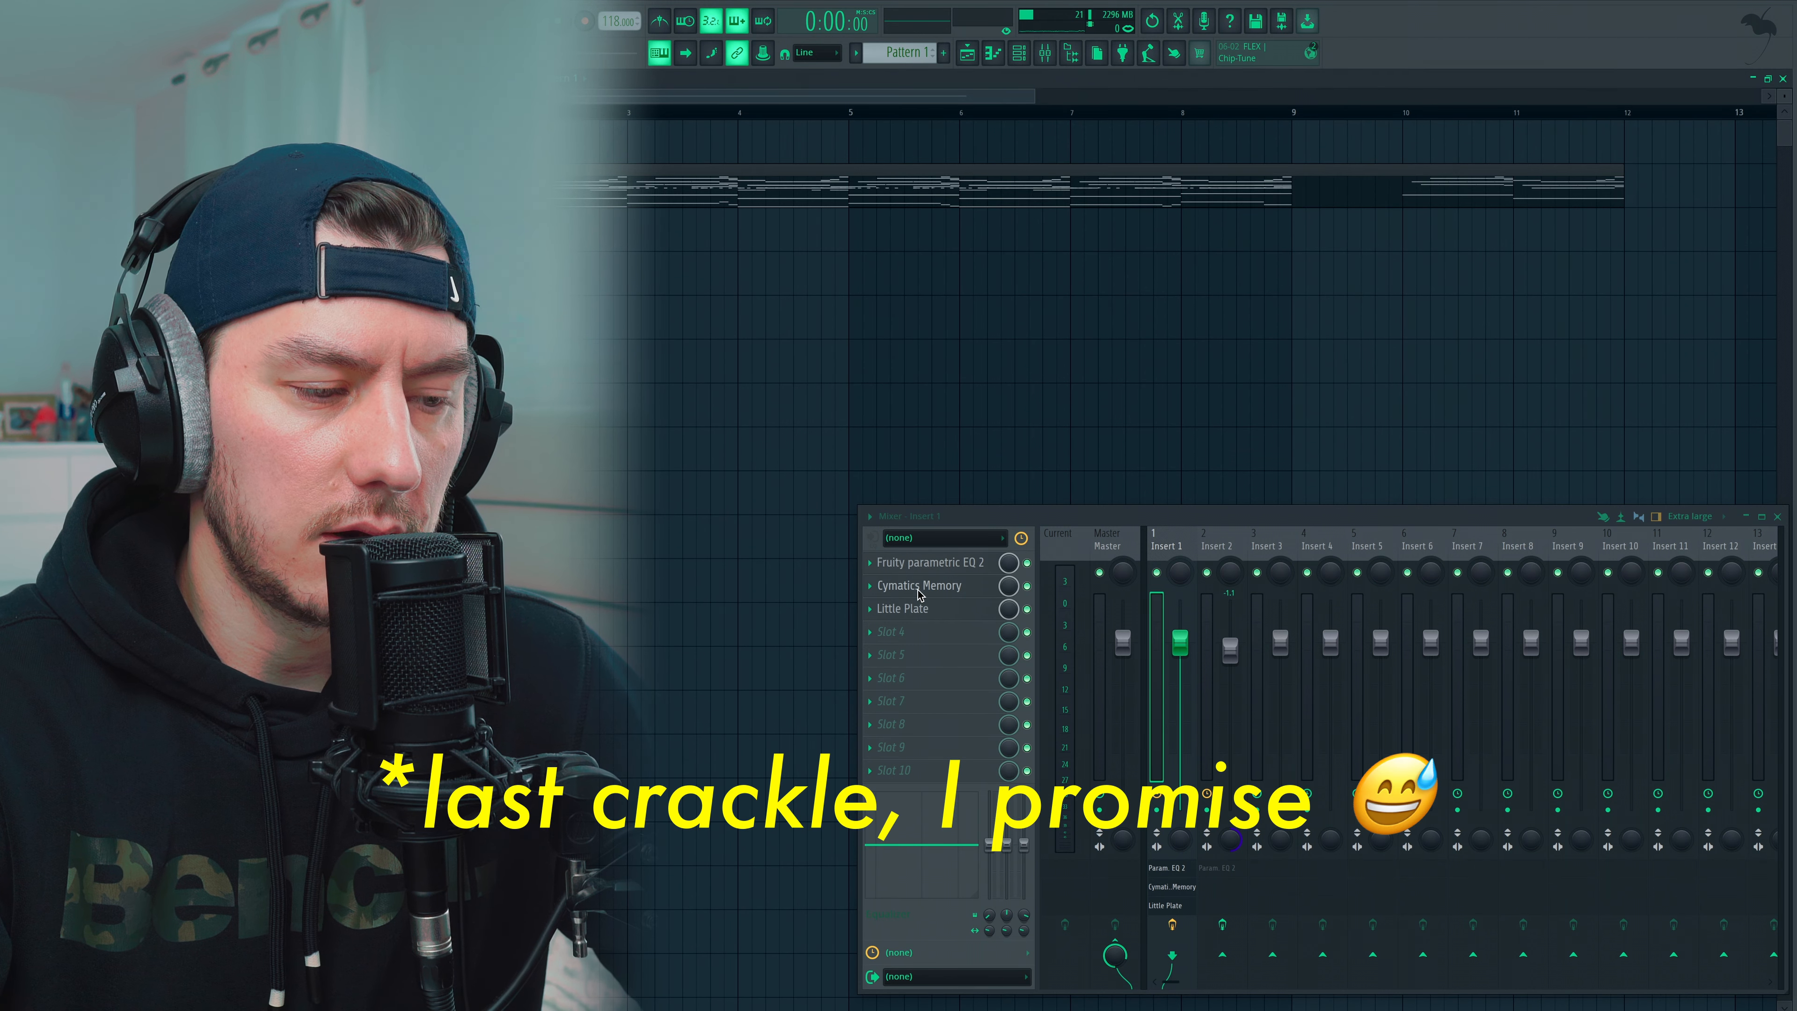
# Examine the Cymatics Memory effect on Insert 1 and close the mixer
pyautogui.click(918, 586)
pyautogui.moveTo(563, 99); pyautogui.dragTo(1338, 37)
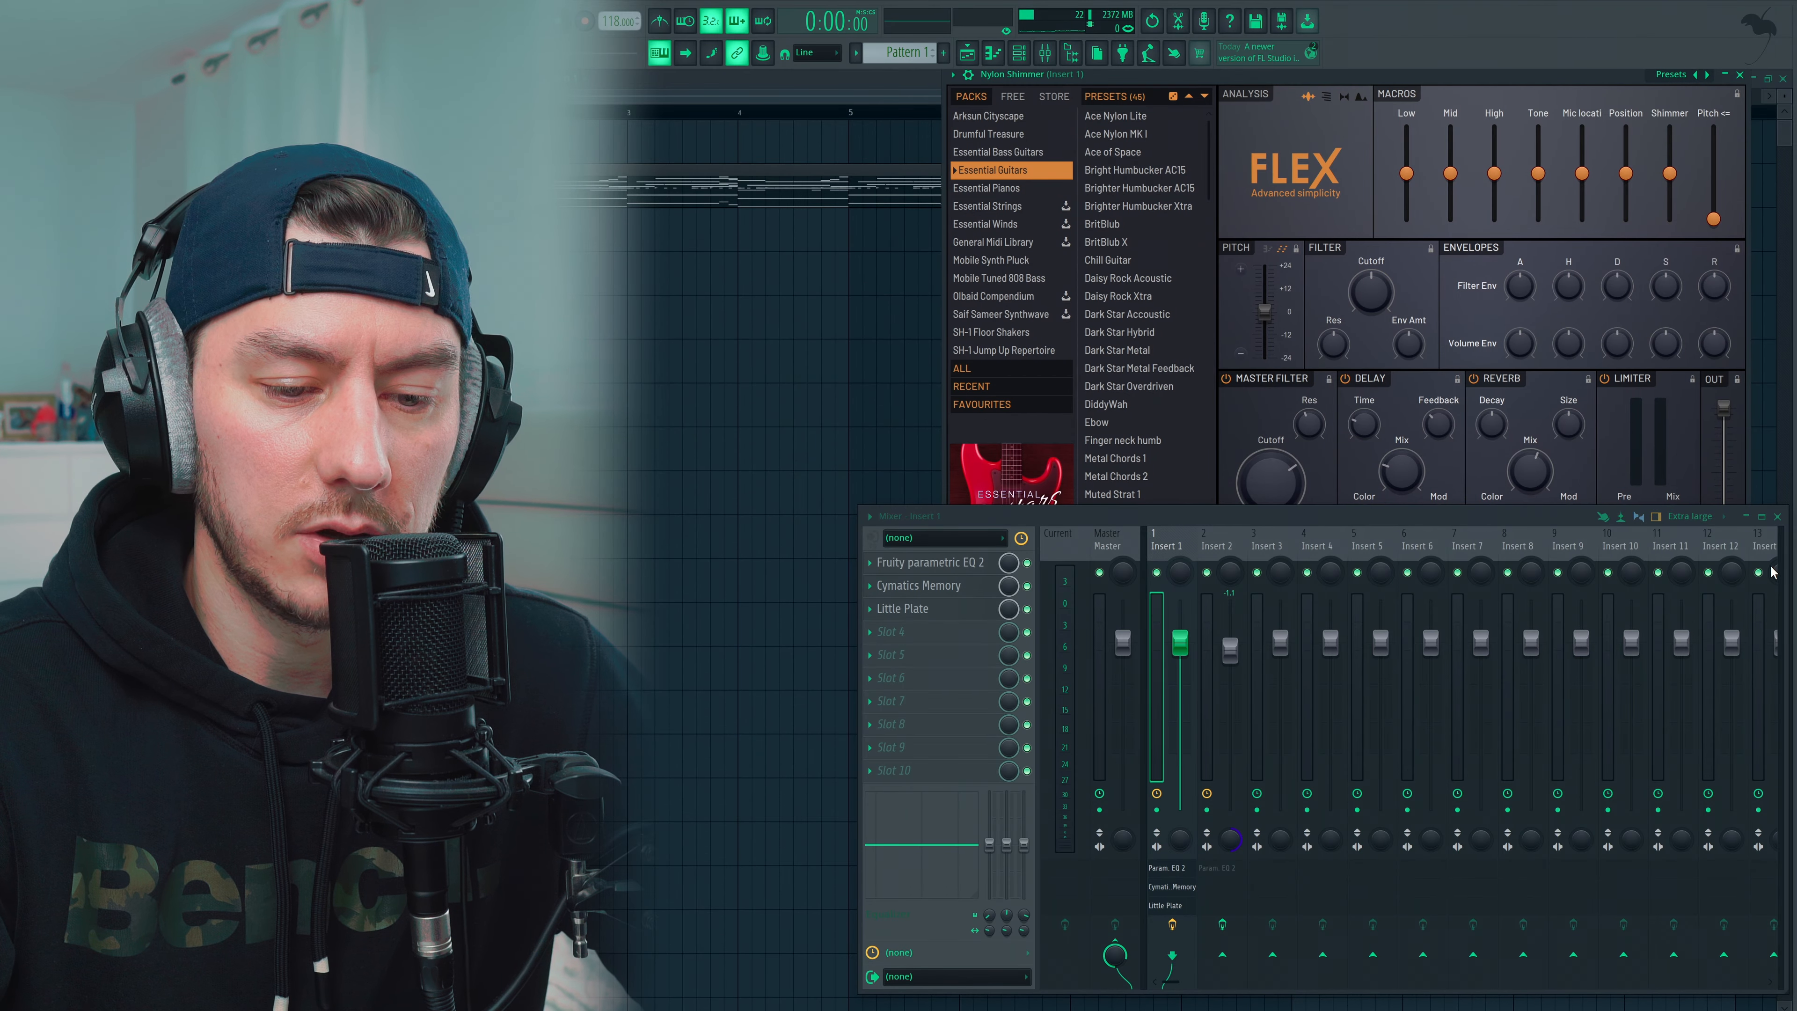
pyautogui.click(1779, 516)
# Check the Nylon Shimmer preset in FLEX's Essential Guitars pack and play it together with Ace Nylon Lite
pyautogui.moveTo(1476, 73); pyautogui.dragTo(1421, 106)
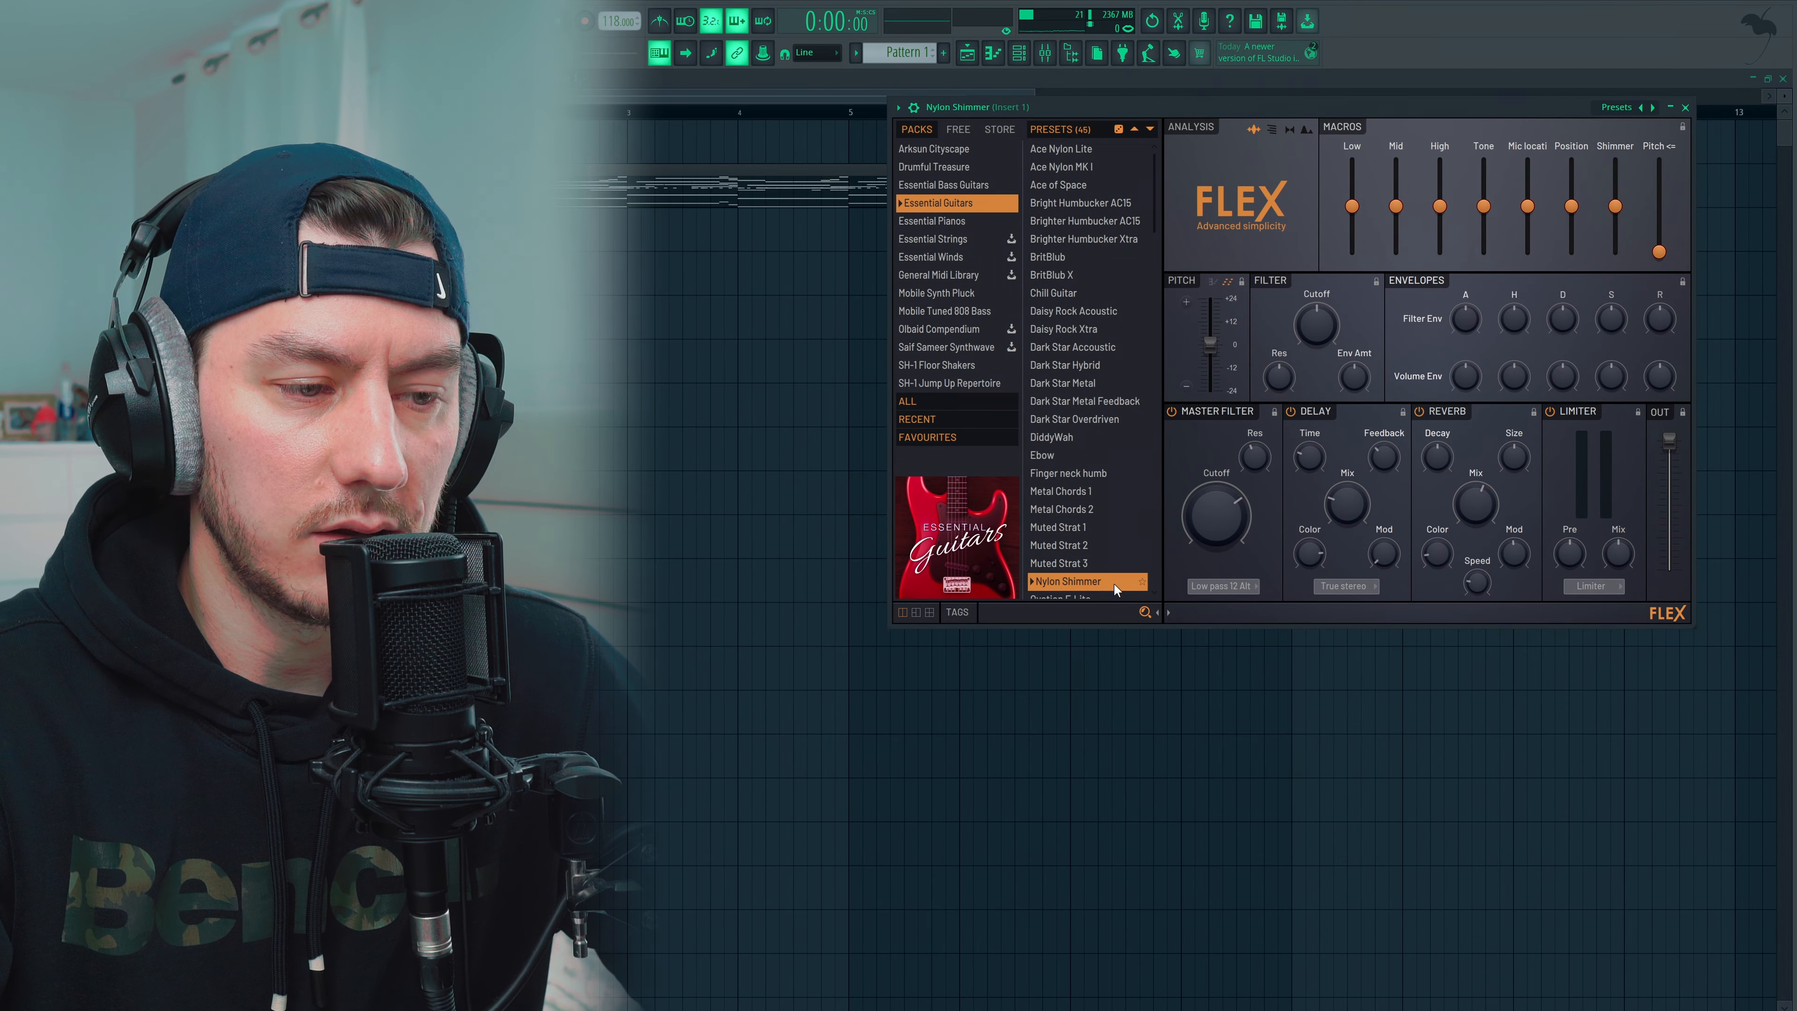
pyautogui.click(1070, 52)
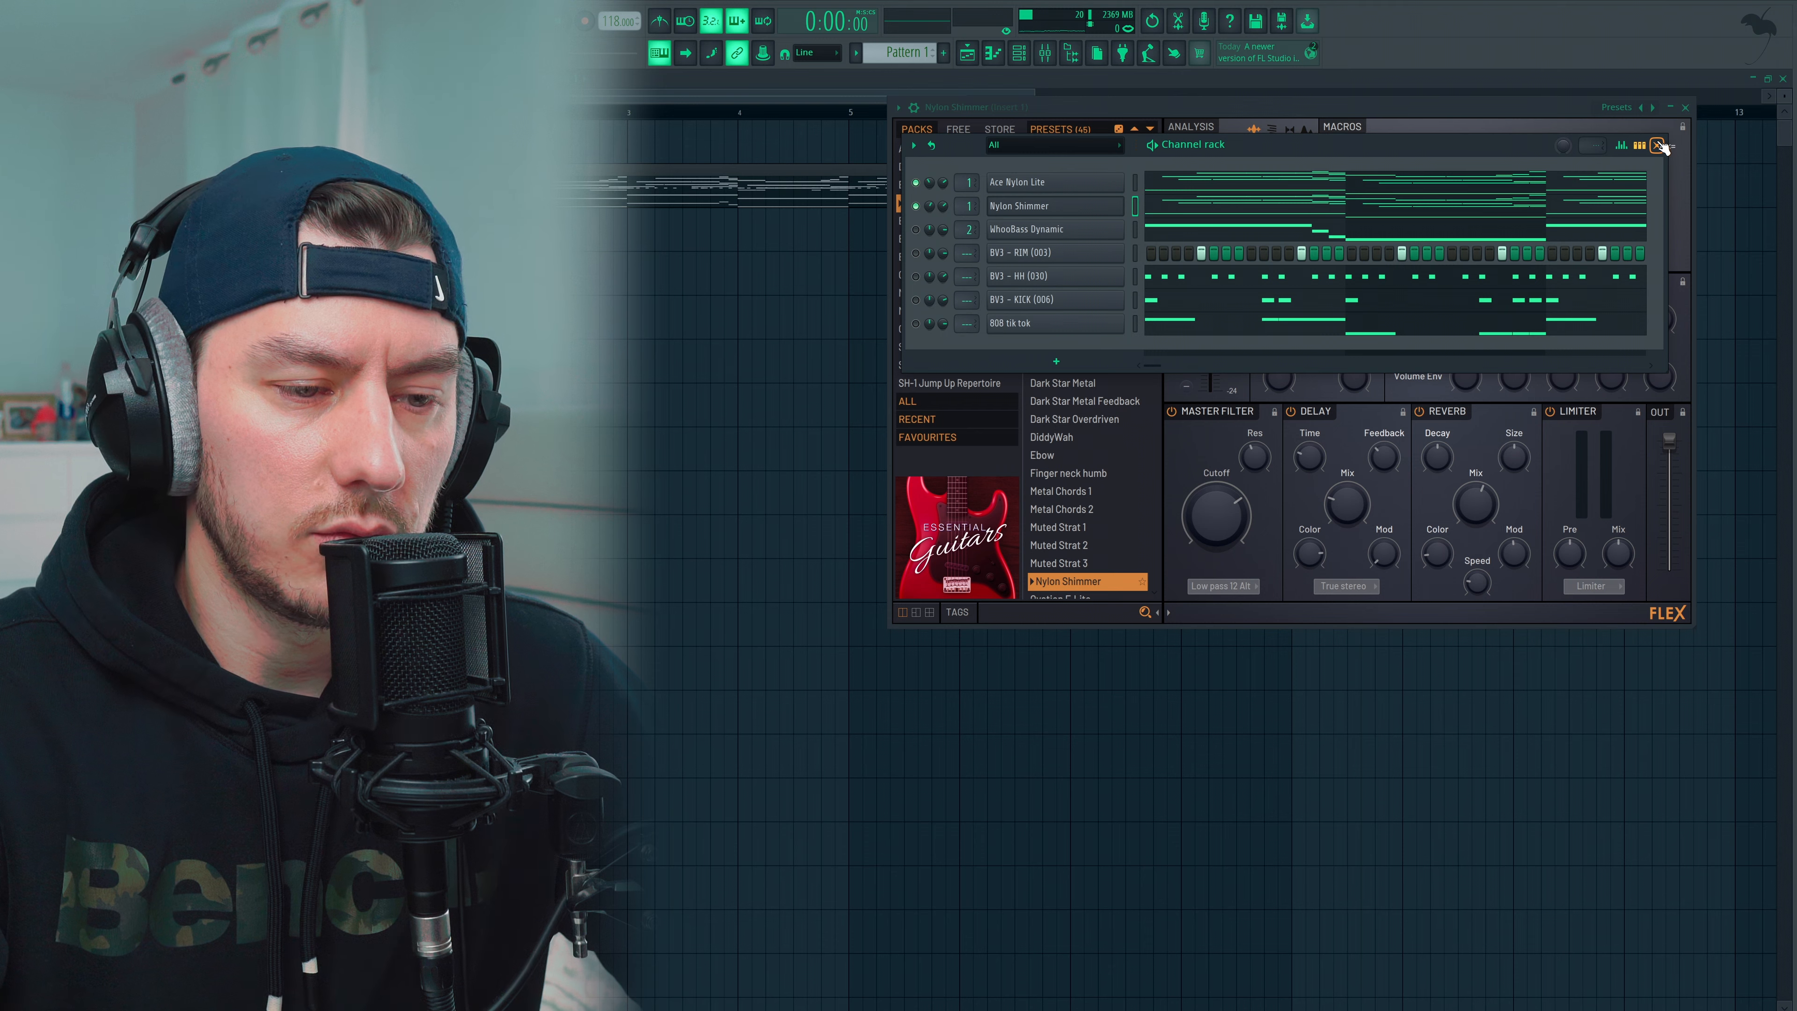
pyautogui.press('space')
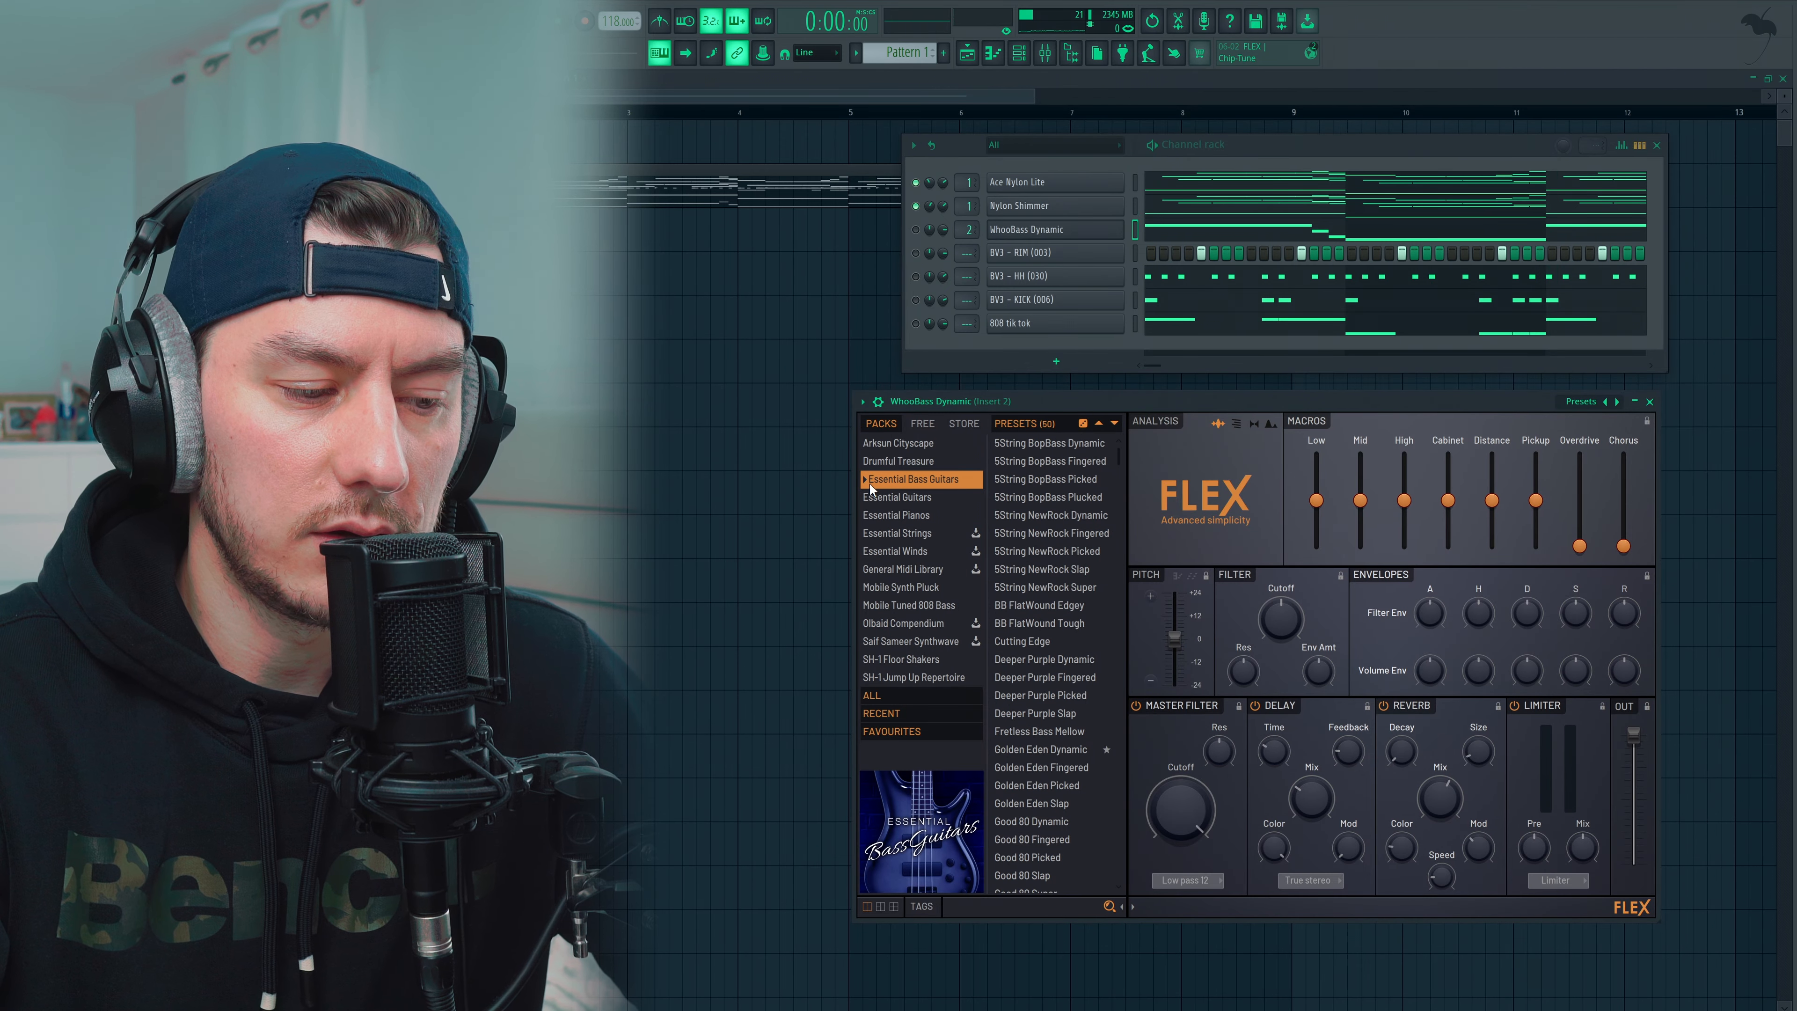
# Unmute the WhooBass Dynamic channel and locate its preset in FLEX's Essential Bass Guitars pack
pyautogui.click(916, 231)
pyautogui.moveTo(1119, 459); pyautogui.dragTo(1044, 848)
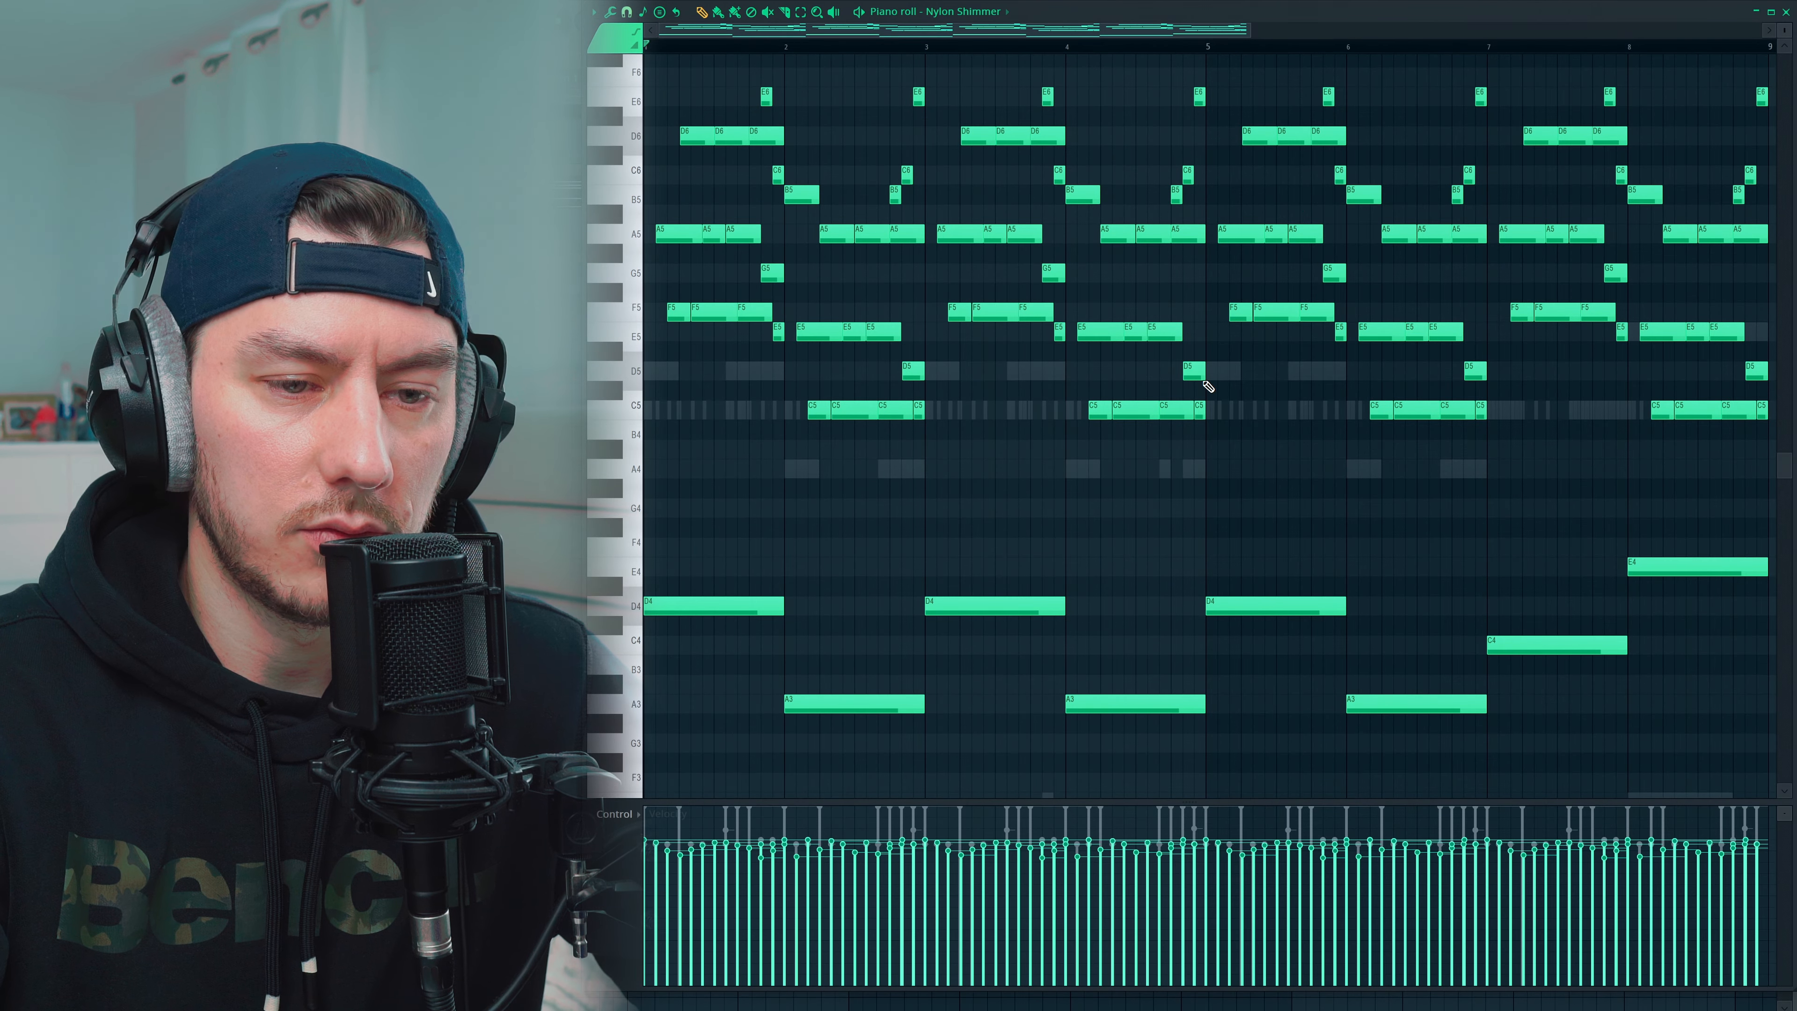
# Examine the WhooBass Dynamic bass line in its piano roll, play it back with the guitars, and close the piano roll
pyautogui.click(1786, 12)
pyautogui.click(1285, 237)
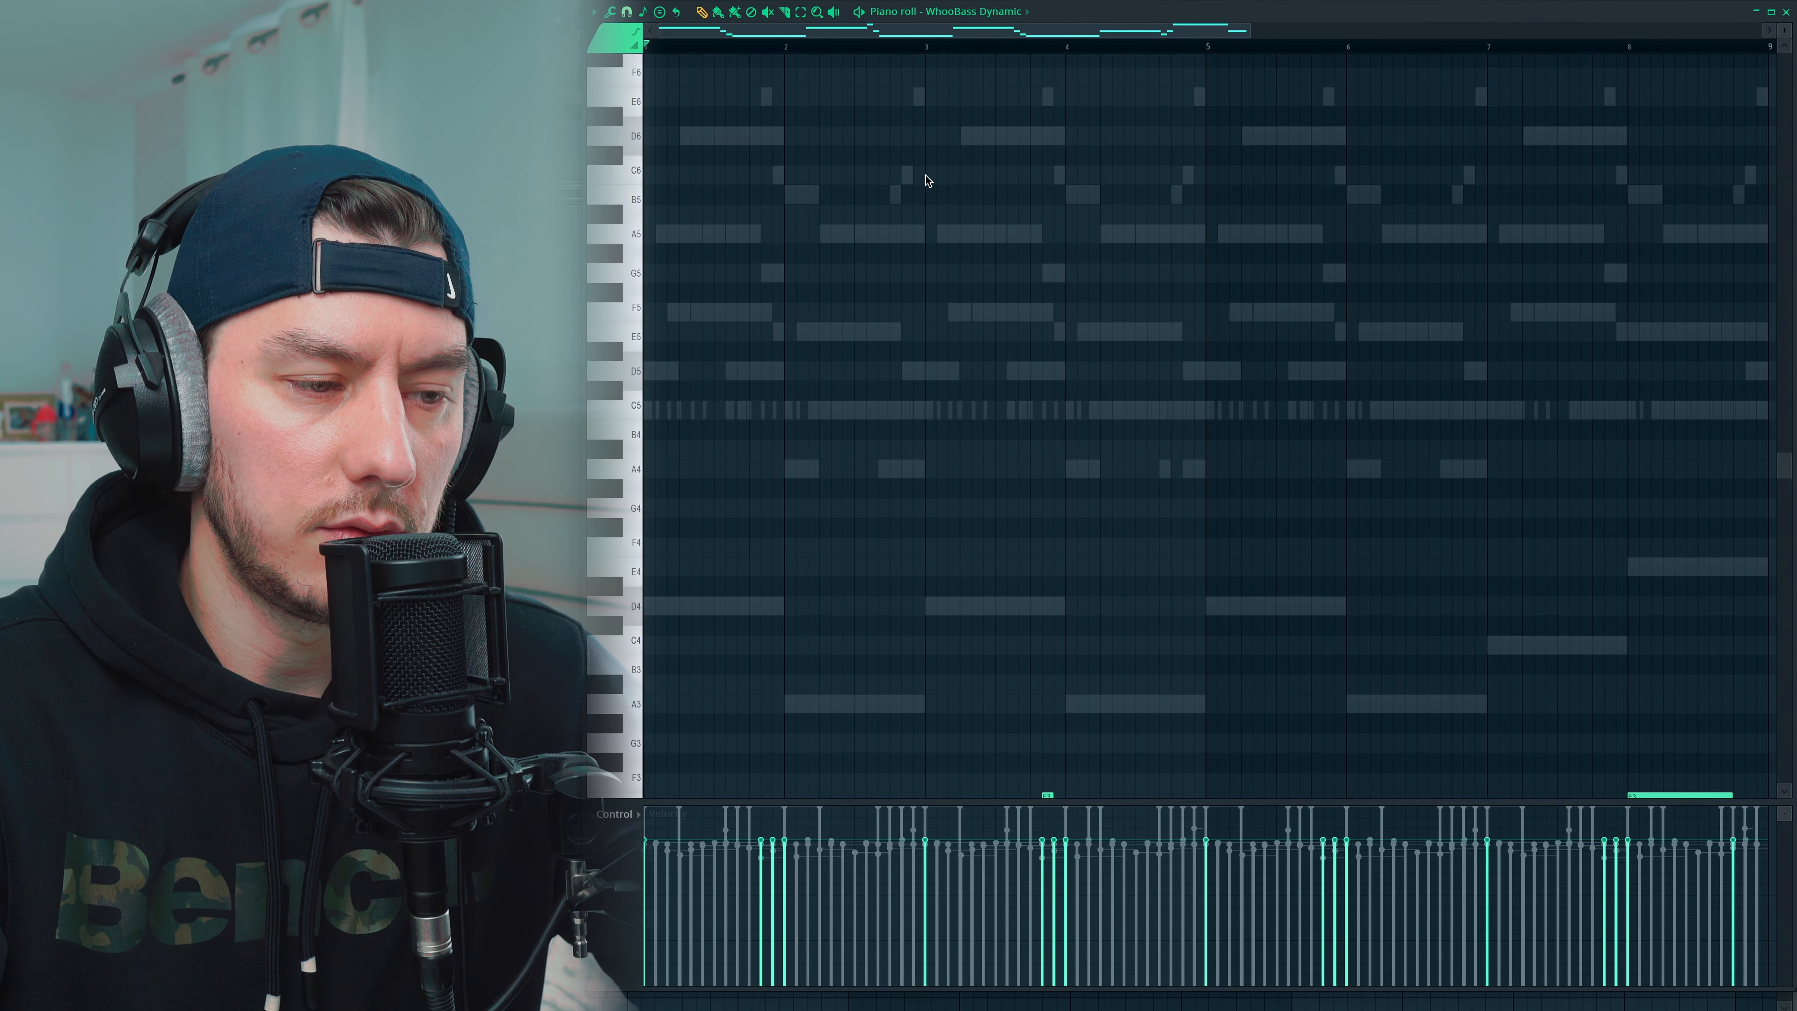
pyautogui.scroll(-8, 913, 397)
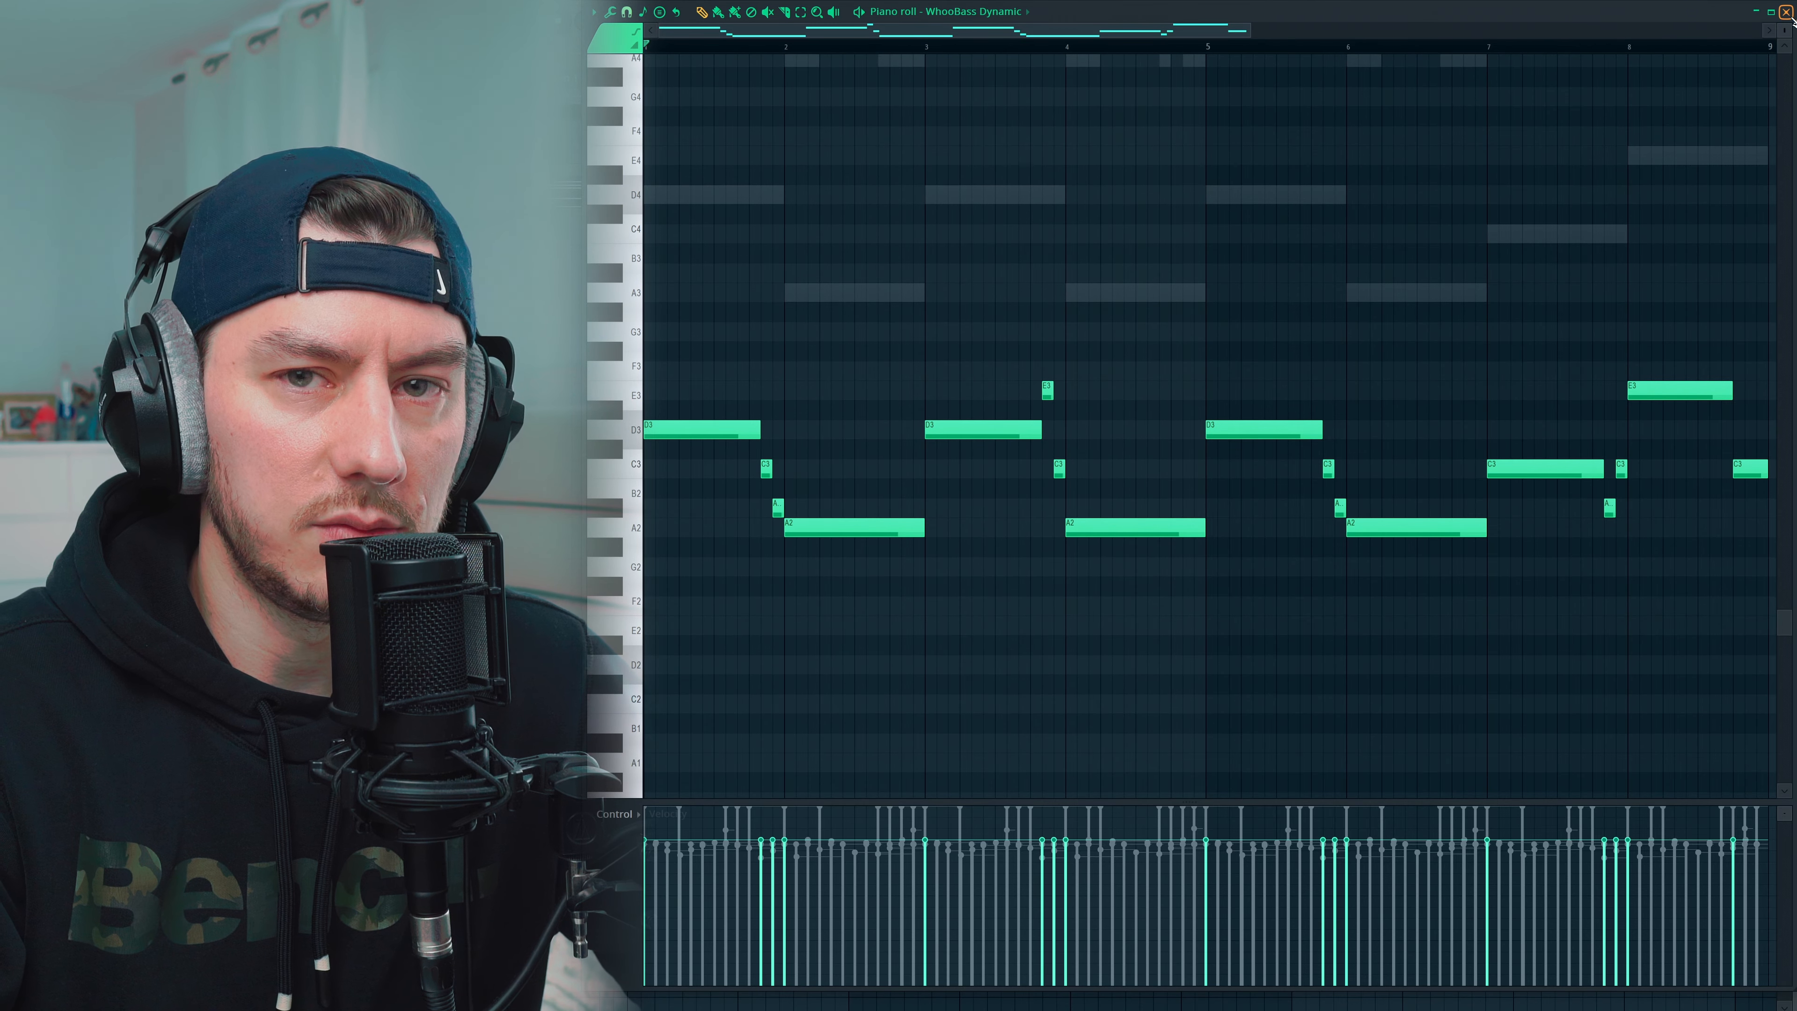
pyautogui.press('space')
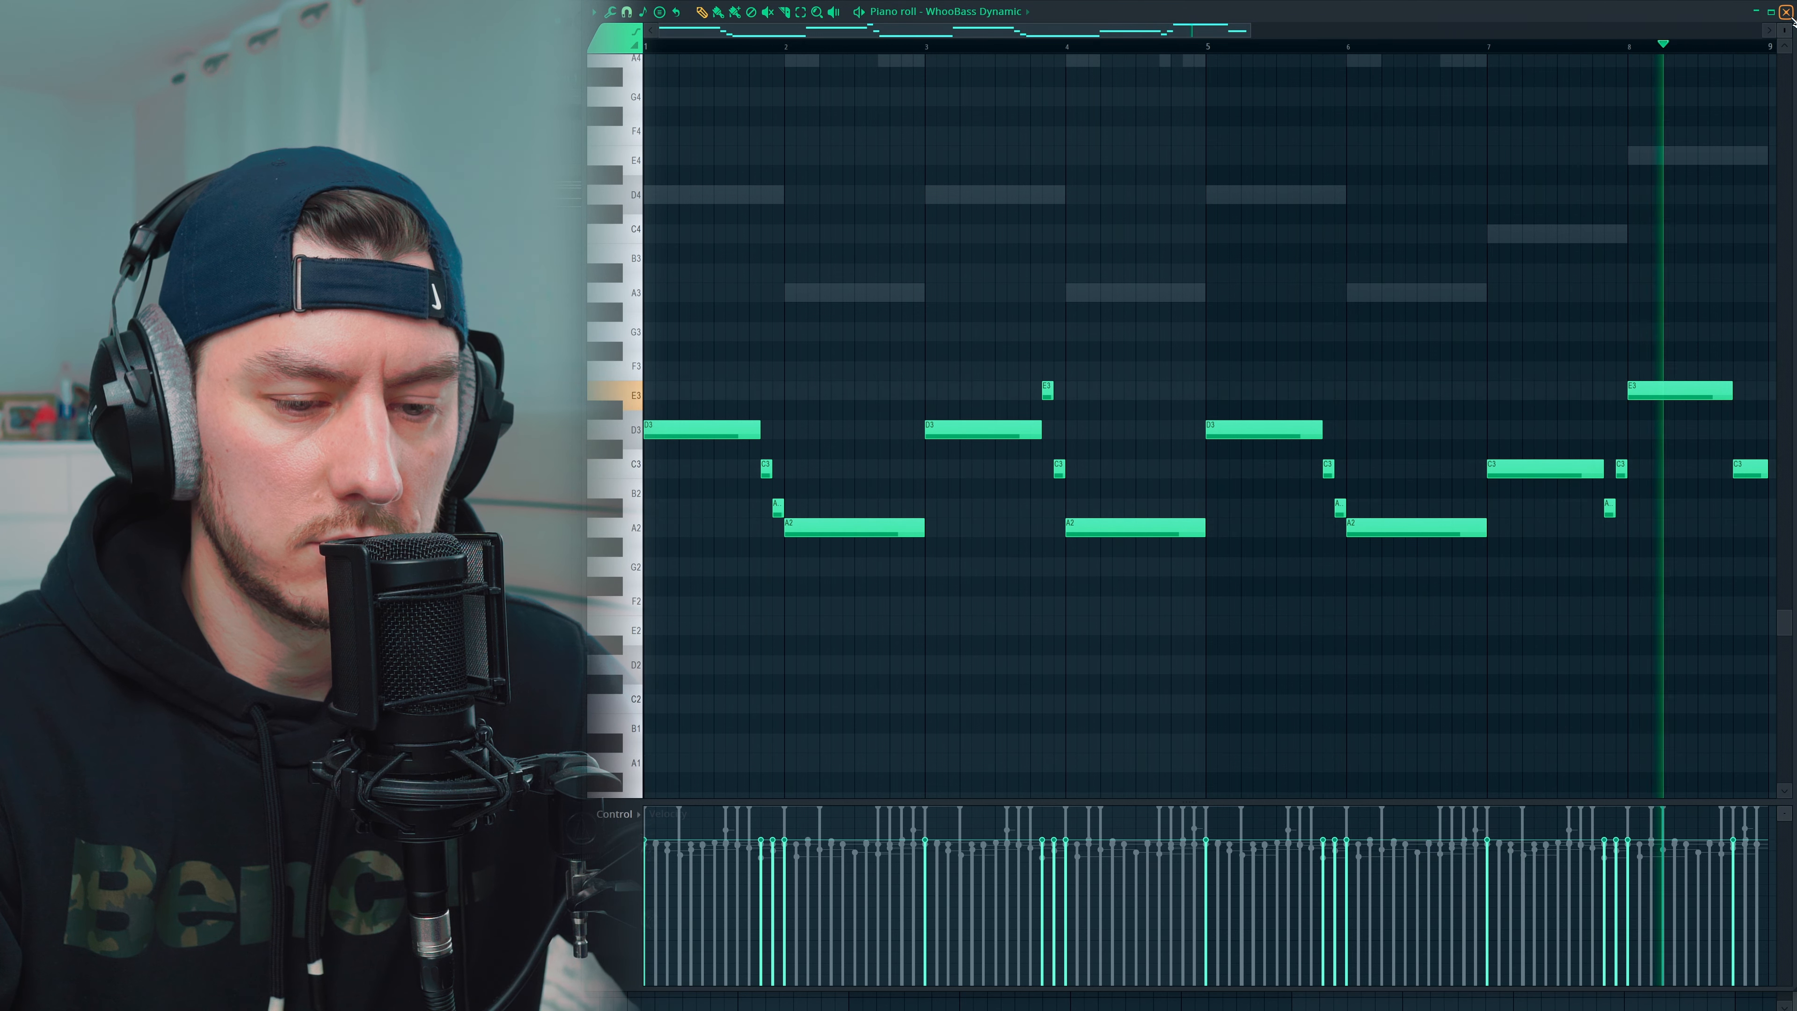
pyautogui.click(1786, 12)
pyautogui.press('space')
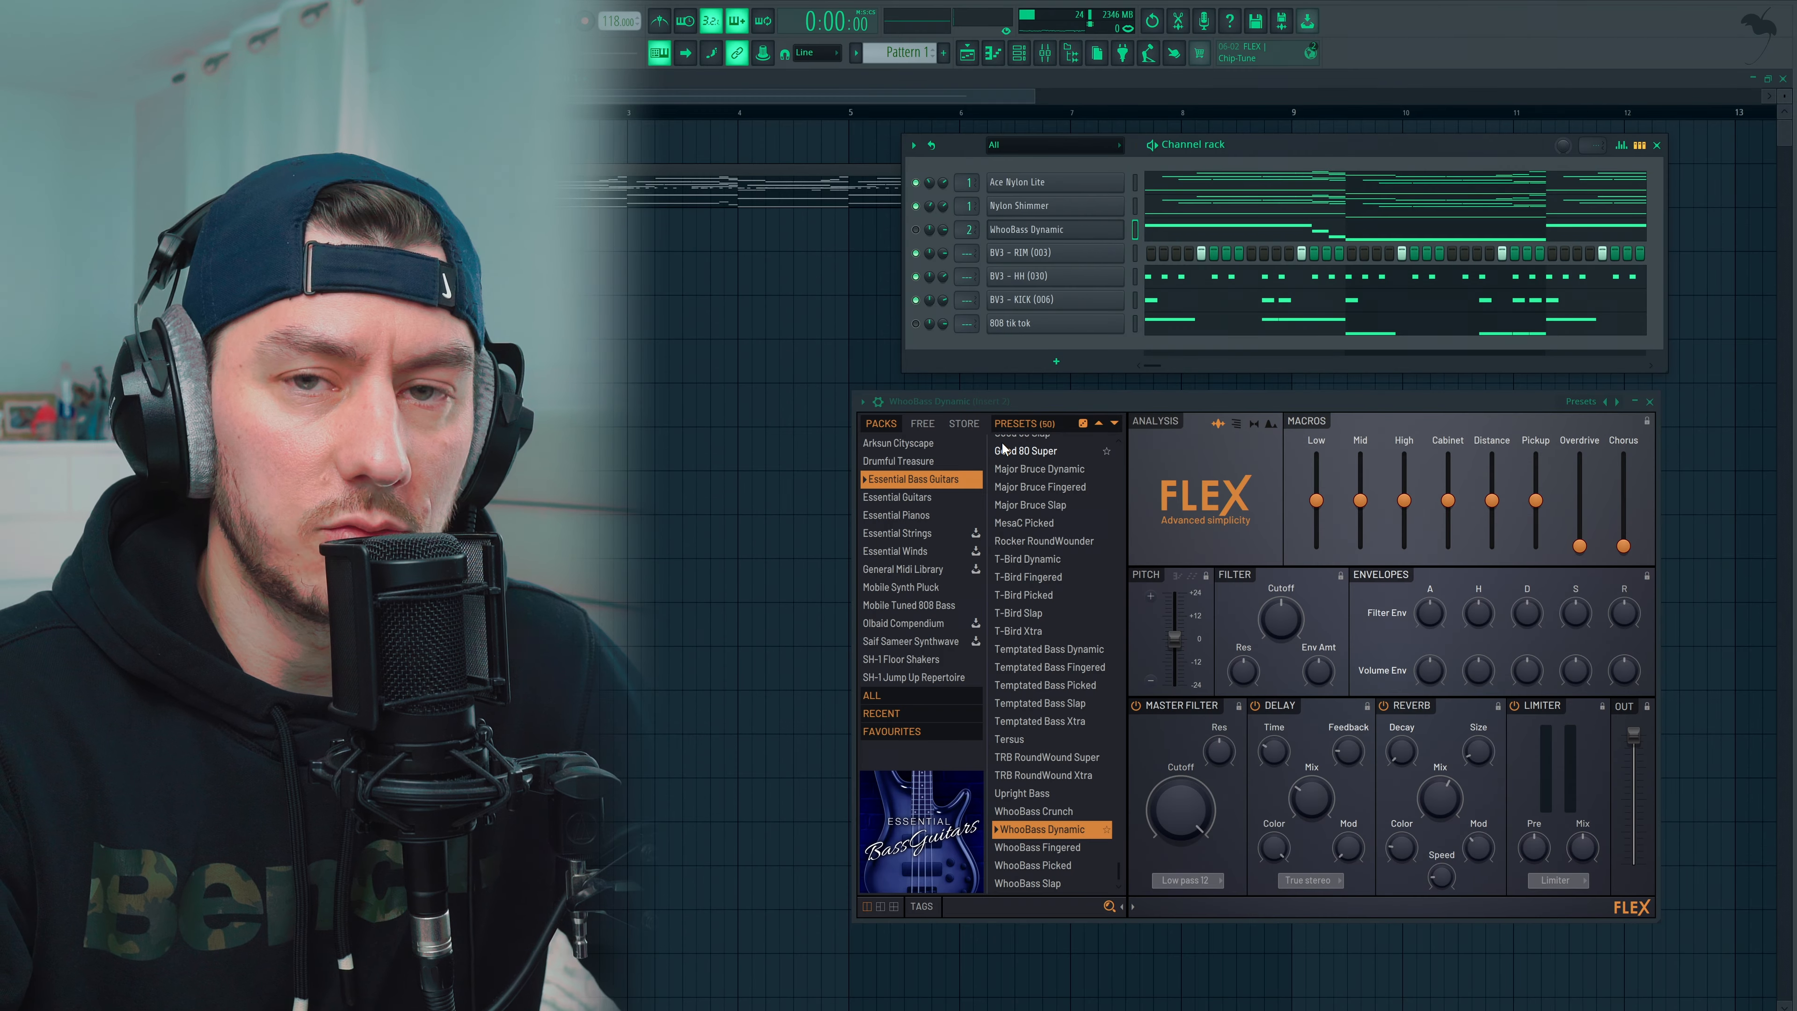